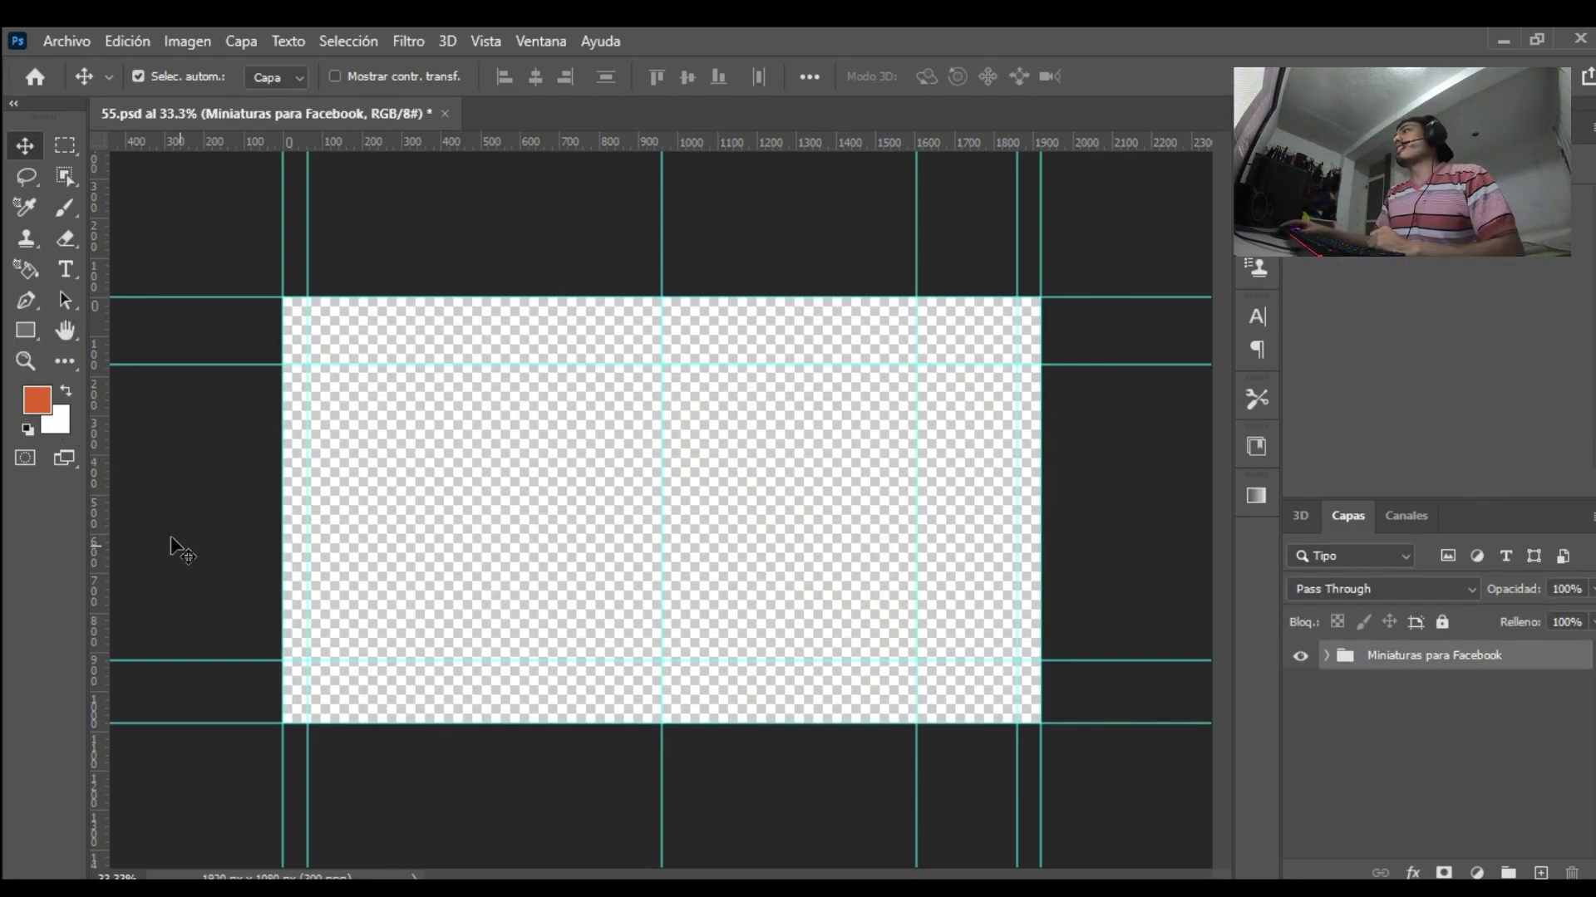
Step: Expand the Miniaturas para Facebook group, hide Grupo 1 and show group 01
{"action": "left_click", "coordinate": [1326, 656]}
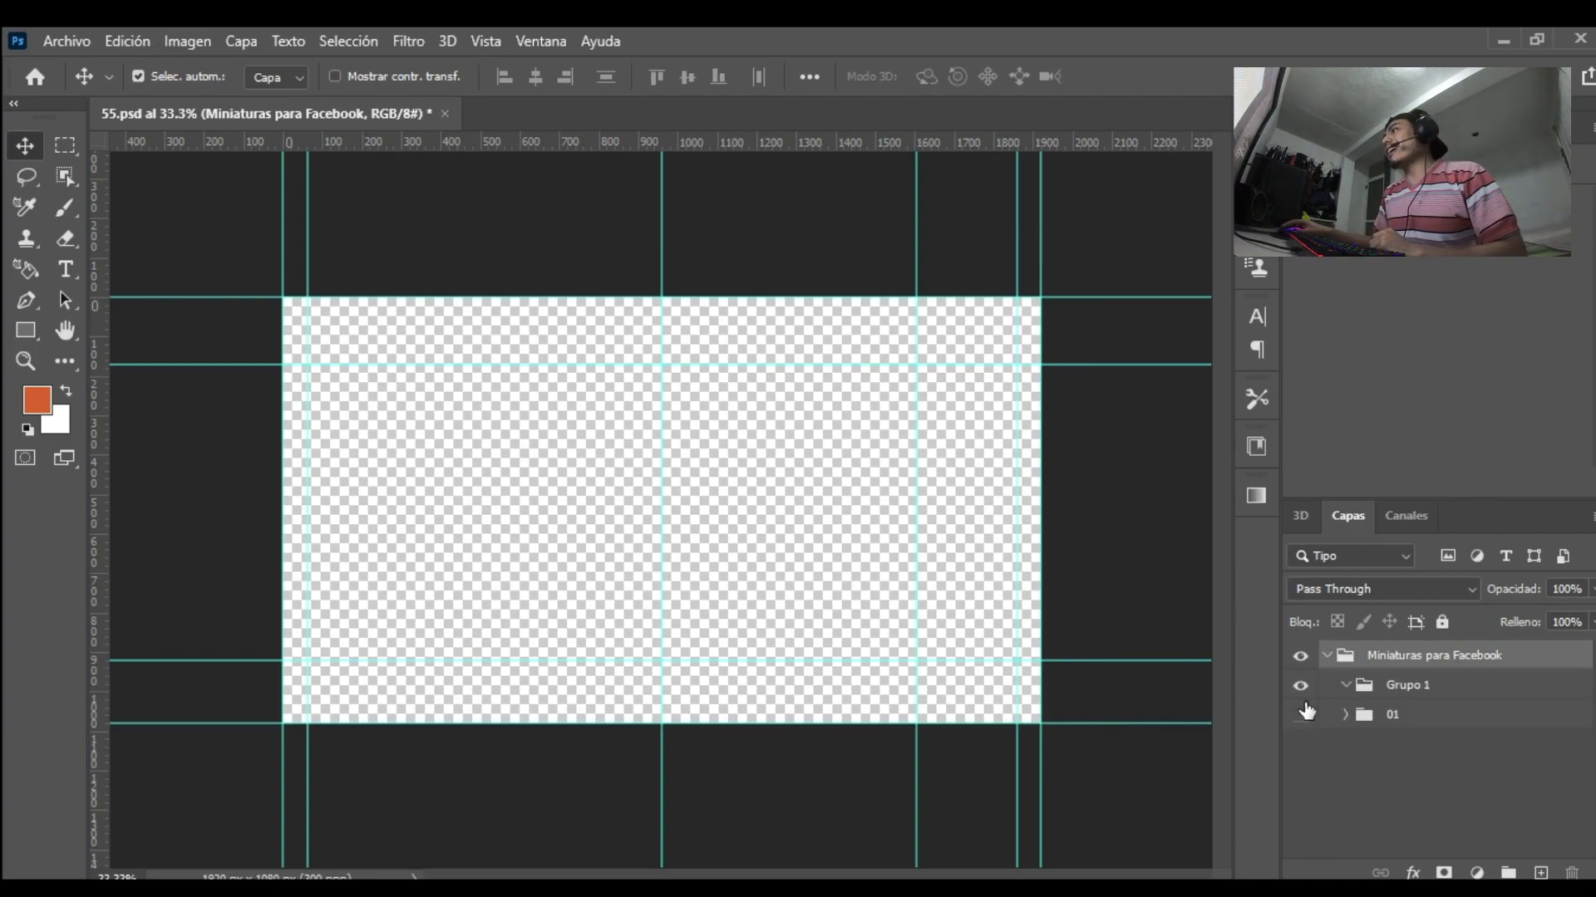
{"action": "left_click", "coordinate": [1301, 686]}
{"action": "left_click", "coordinate": [1301, 715]}
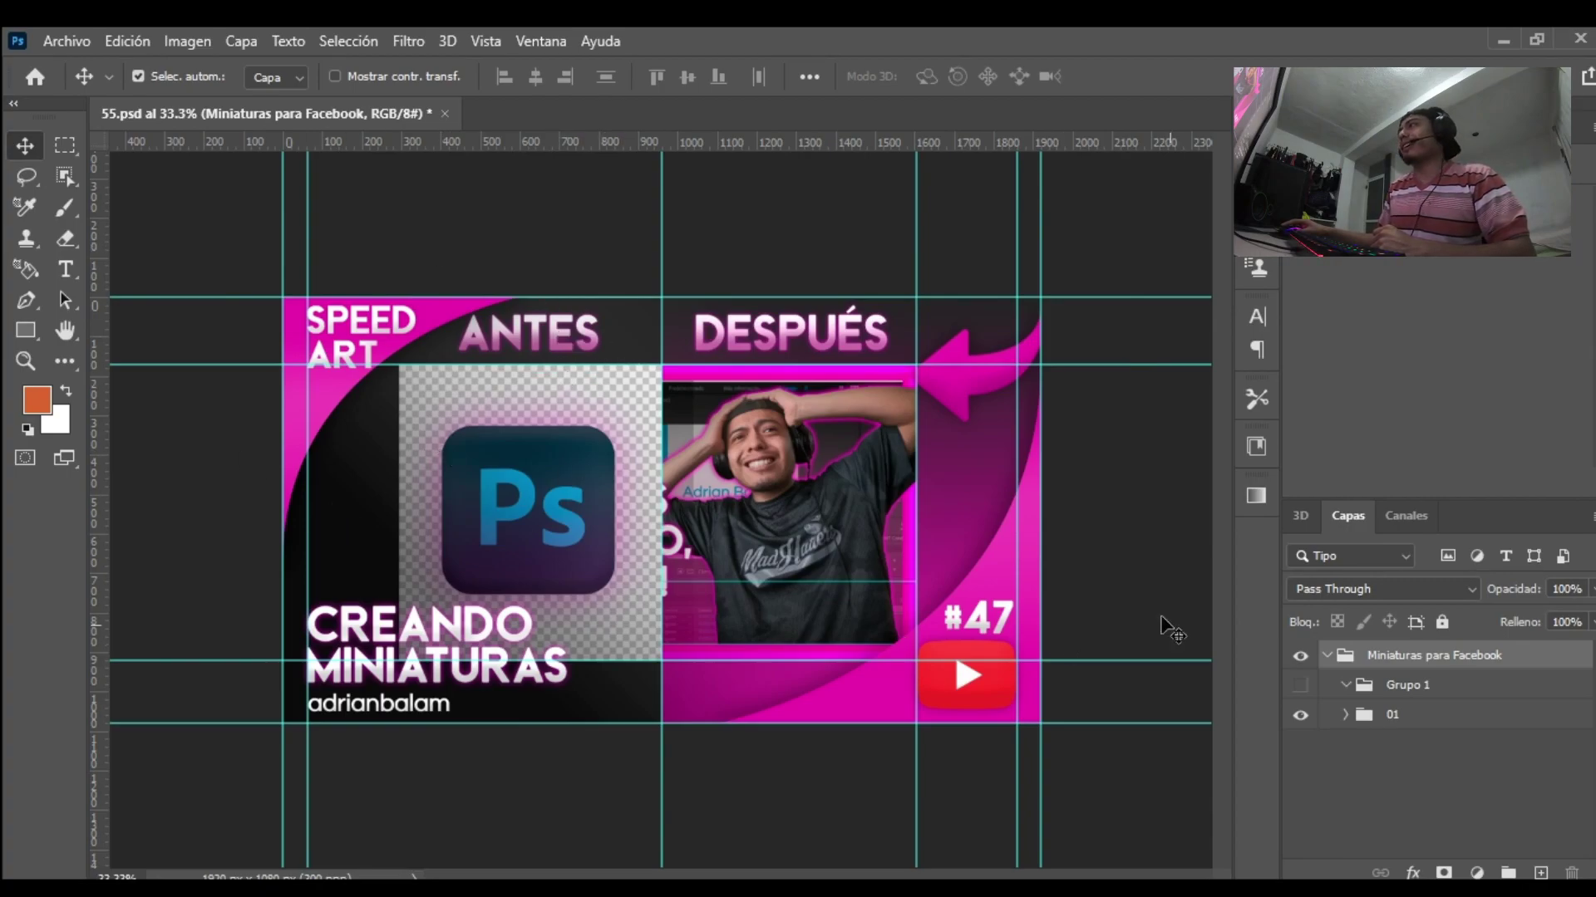
Step: Examine the layers inside group 01, toggling the PS Canva layer's visibility to see its role in the finished thumbnail
{"action": "left_click", "coordinate": [1327, 655]}
{"action": "left_click", "coordinate": [1327, 655]}
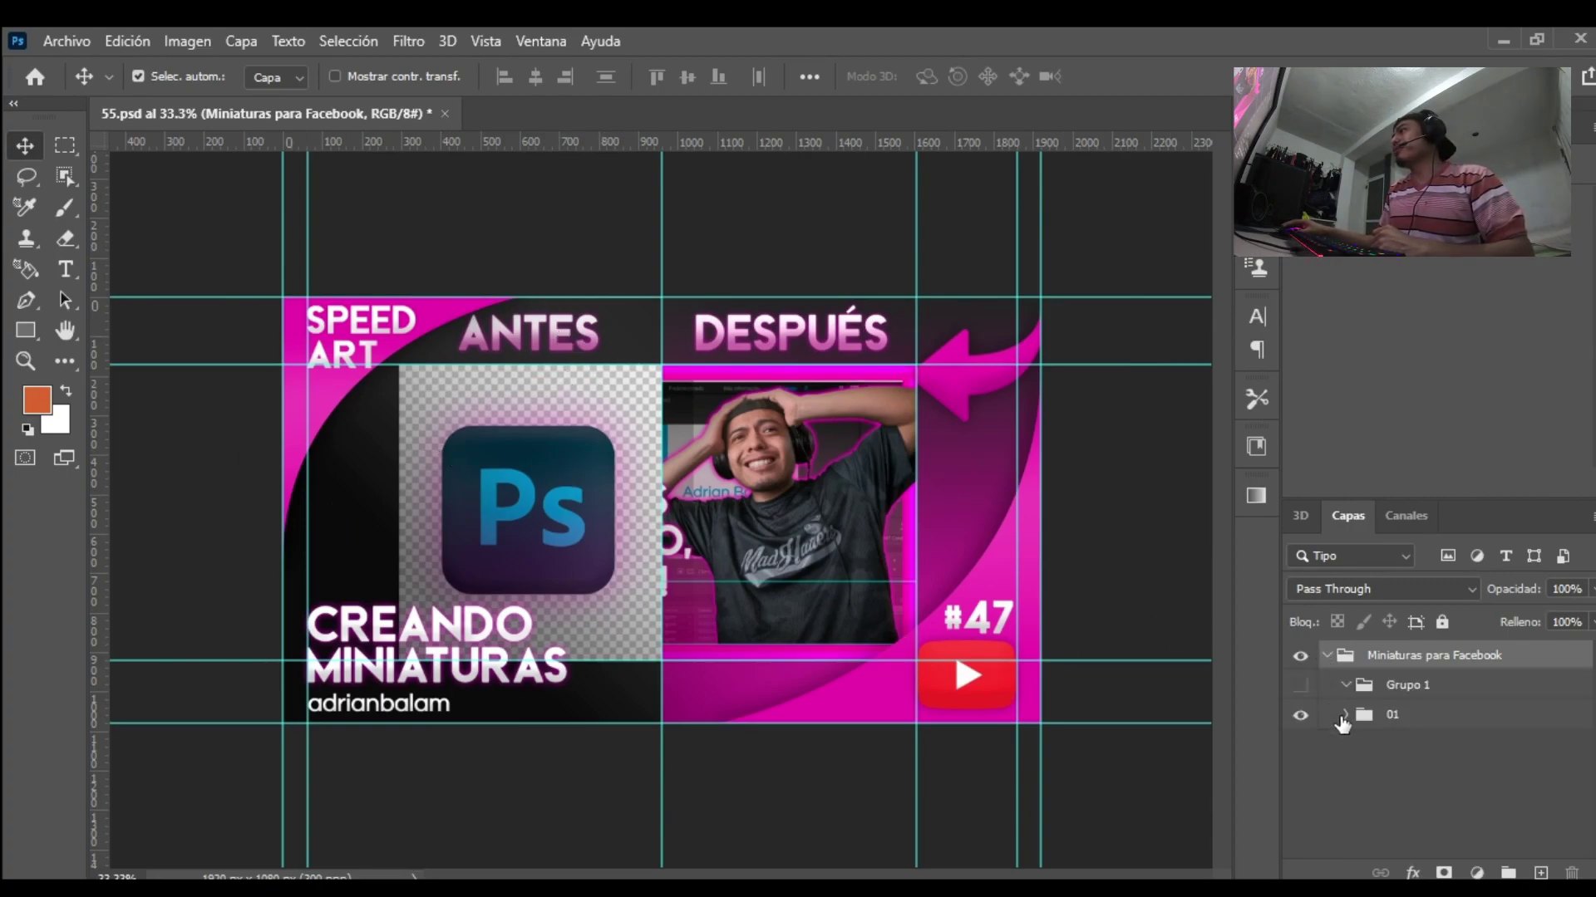
{"action": "left_click", "coordinate": [1355, 715]}
{"action": "left_click", "coordinate": [1346, 715]}
{"action": "scroll", "coordinate": [1348, 720], "scroll_direction": "down", "scroll_amount": 5}
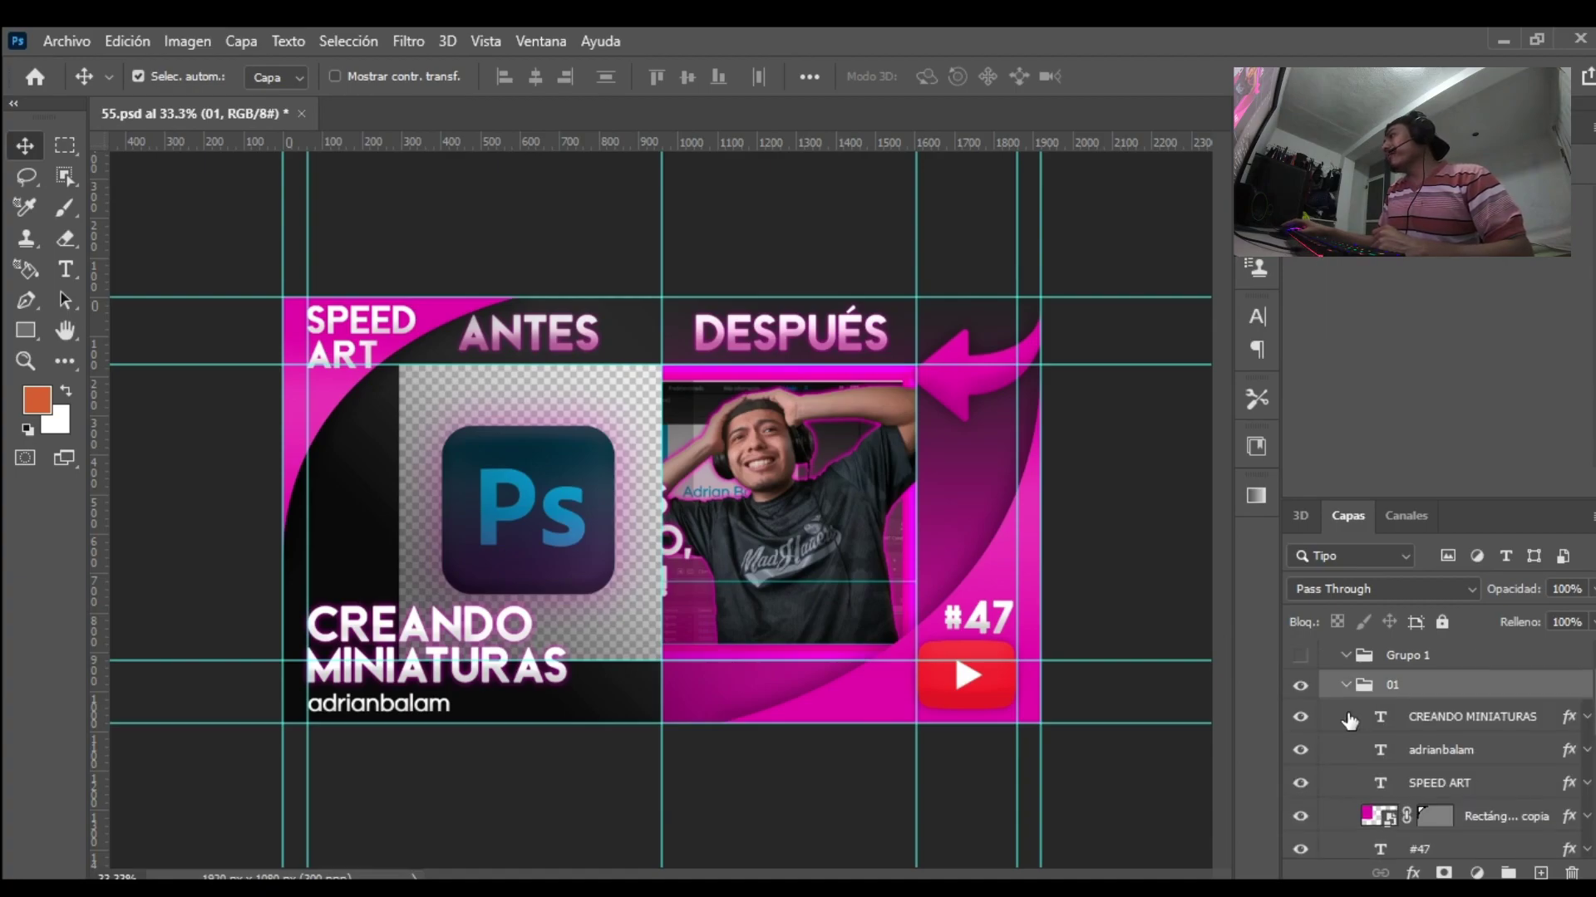
{"action": "scroll", "coordinate": [1348, 720], "scroll_direction": "down", "scroll_amount": 2}
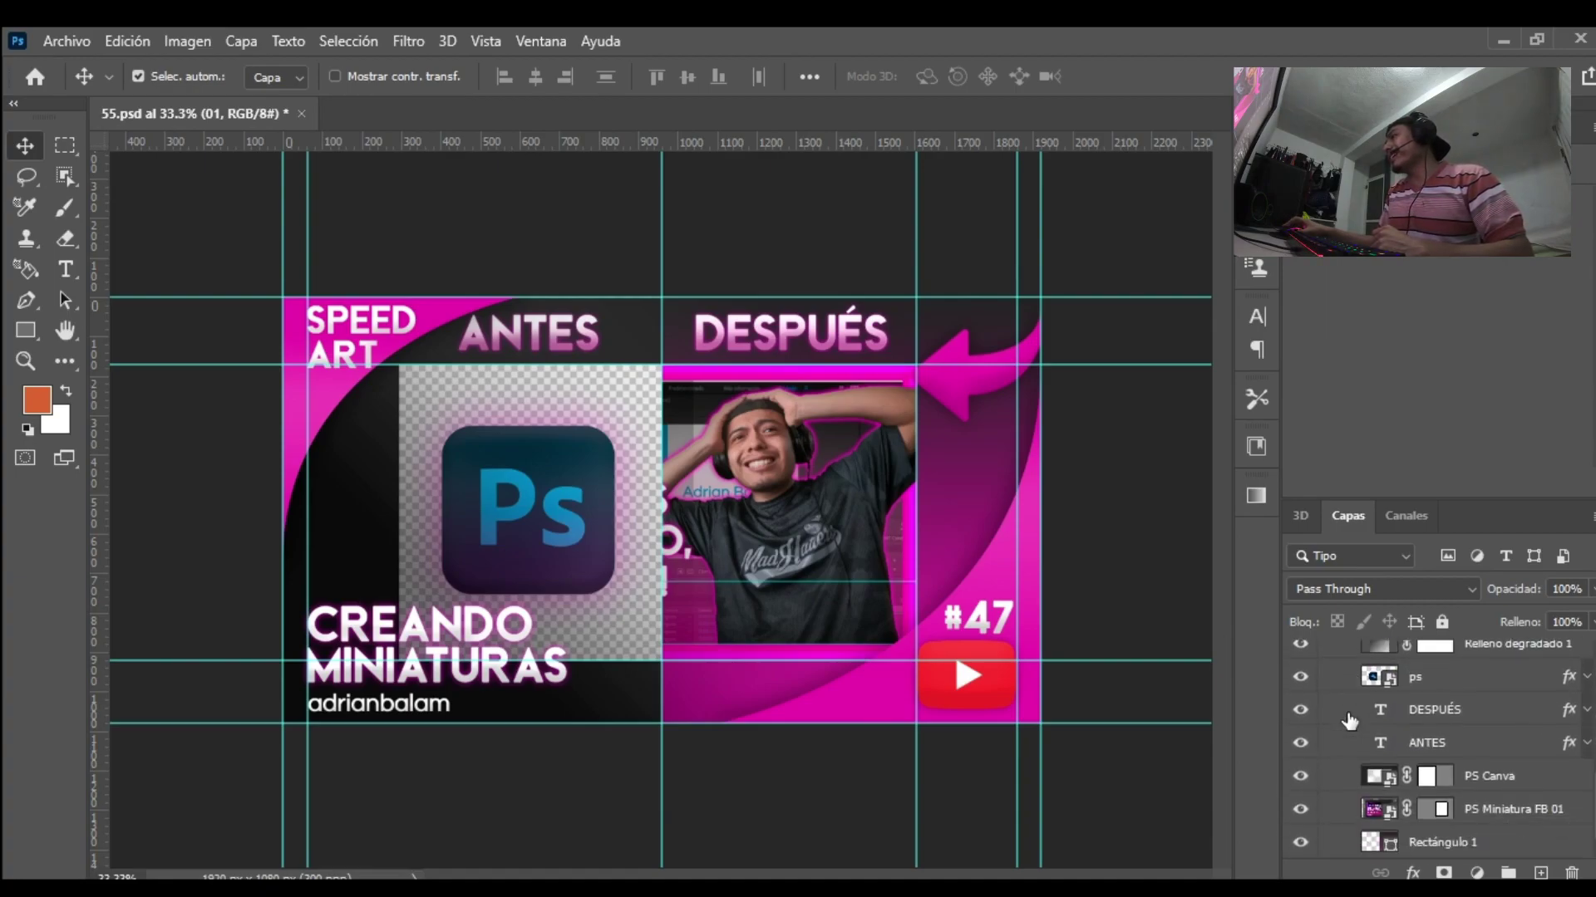
{"action": "left_click", "coordinate": [1302, 775]}
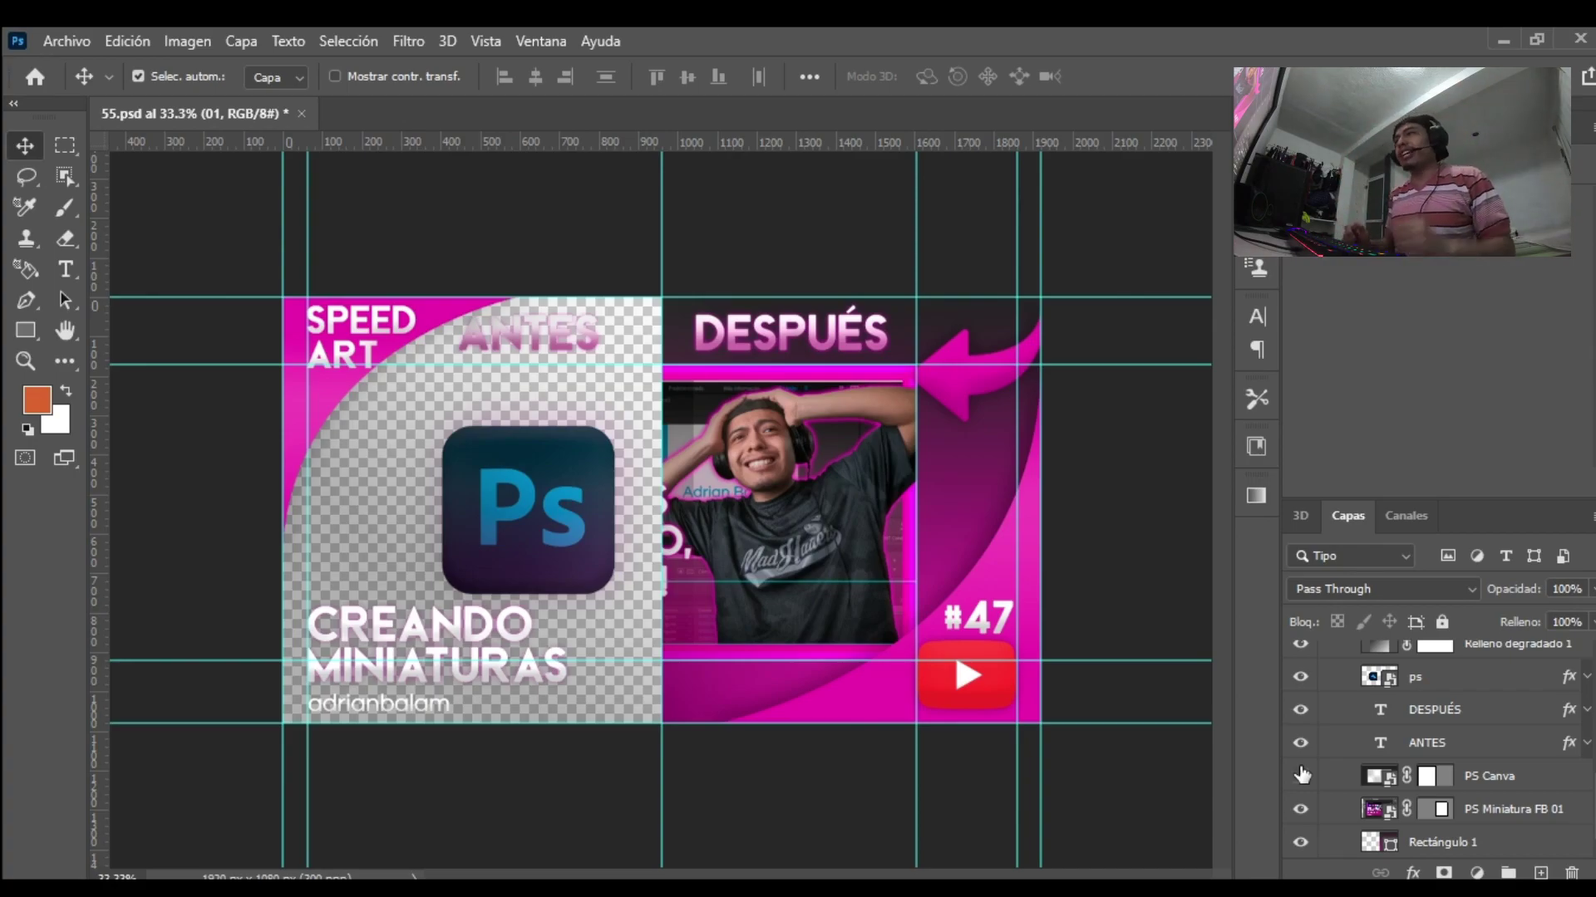
{"action": "left_click", "coordinate": [1302, 775]}
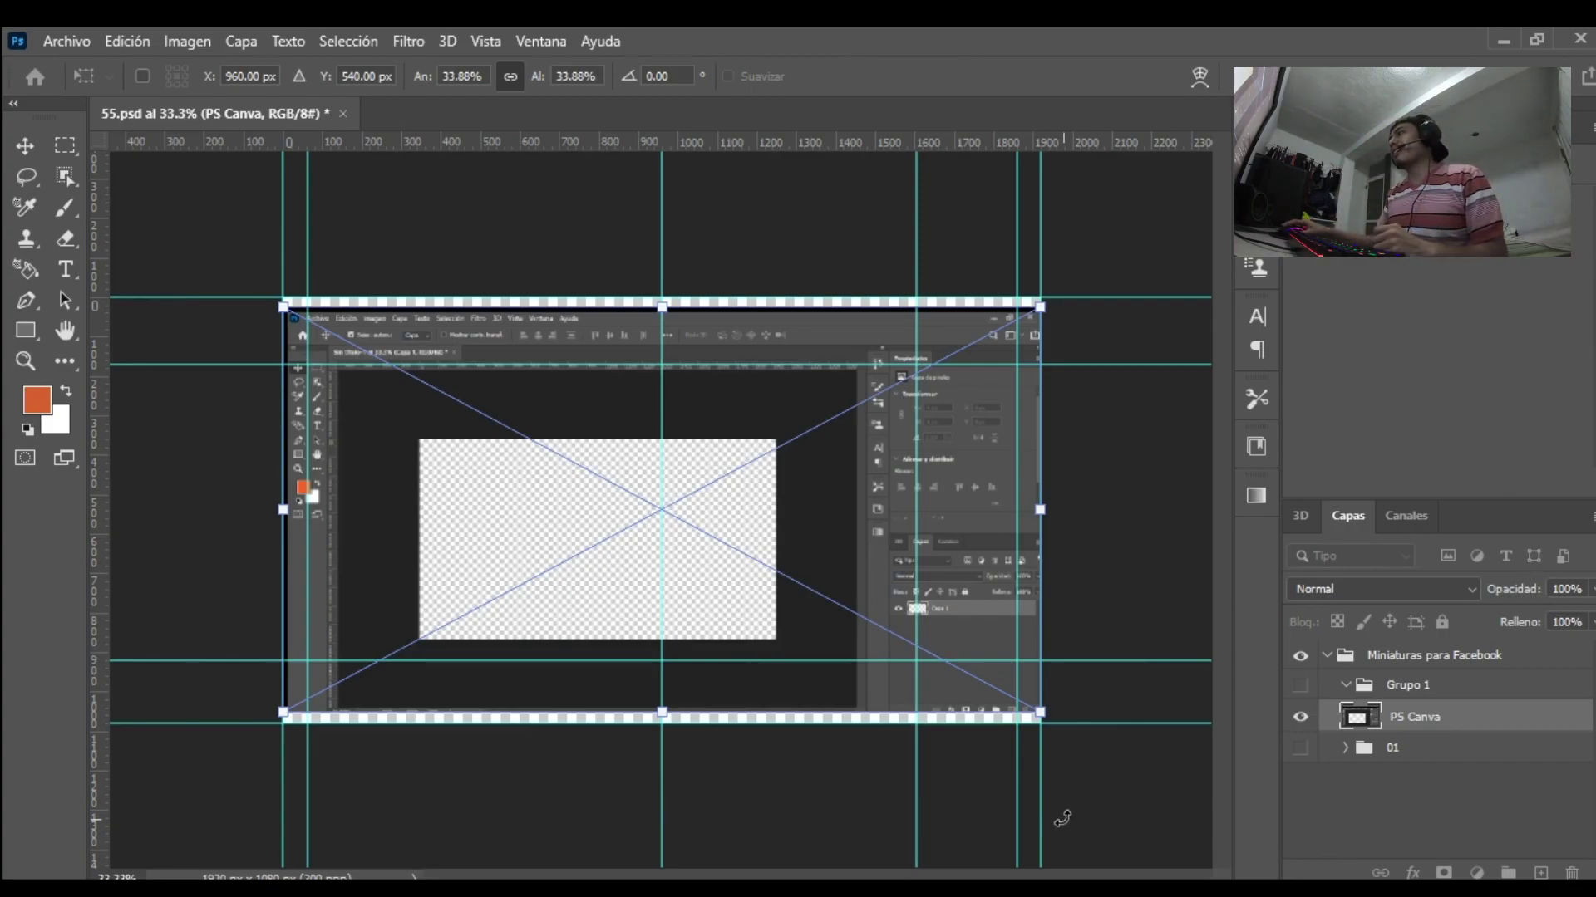
Step: Confirm the placed PS Canva image, compare with the finished thumbnail in group 01, and leave only PS Canva showing
{"action": "key", "text": "Return"}
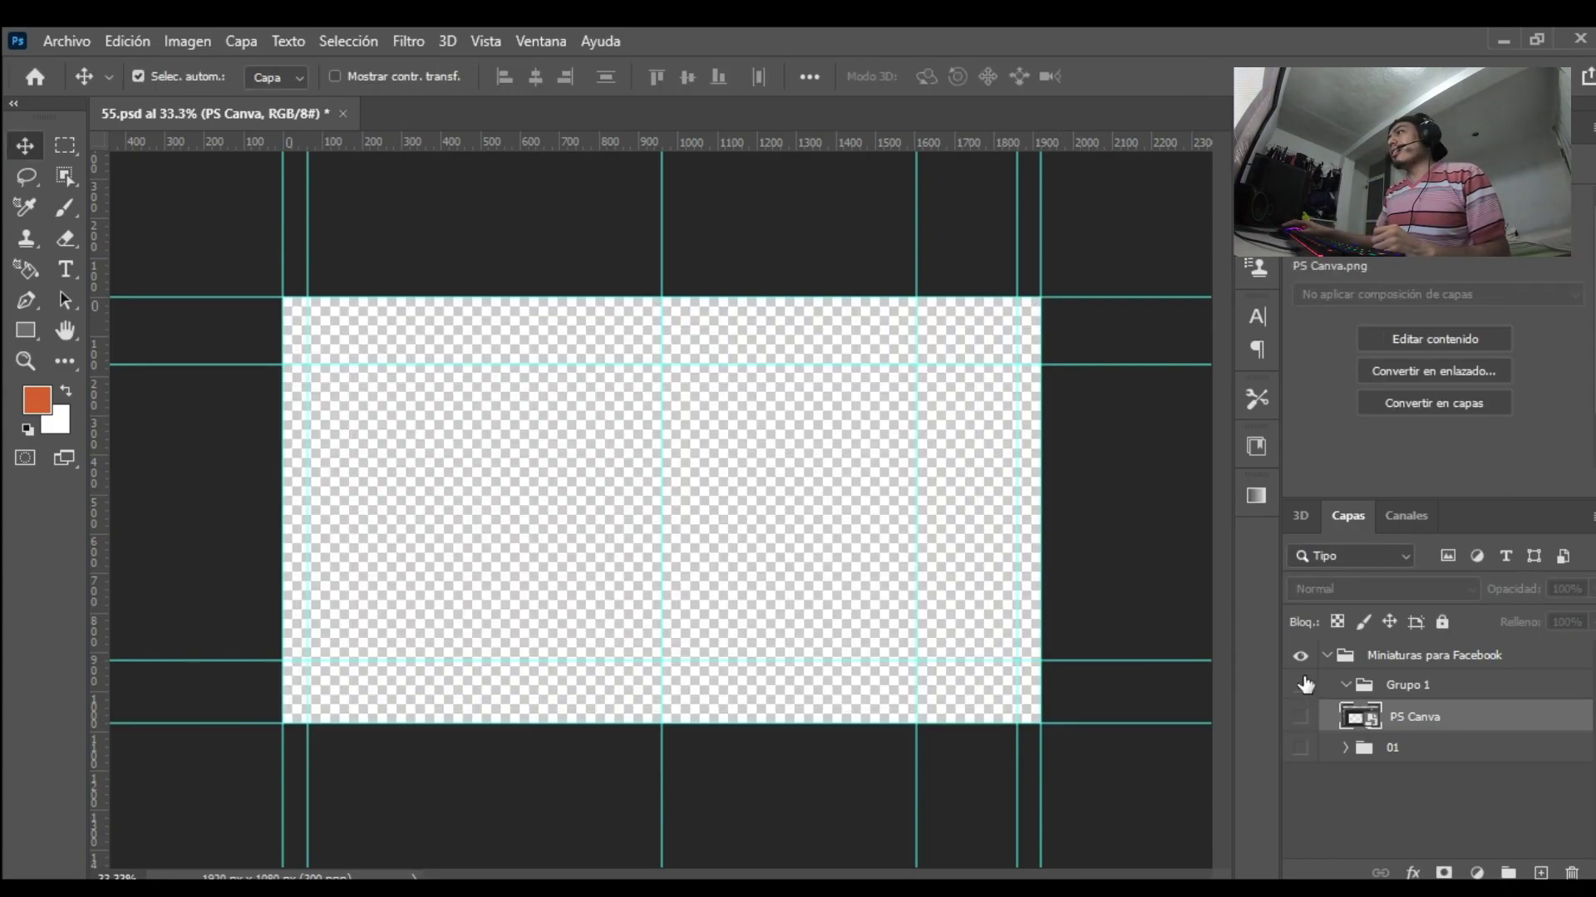
{"action": "left_click", "coordinate": [1301, 748]}
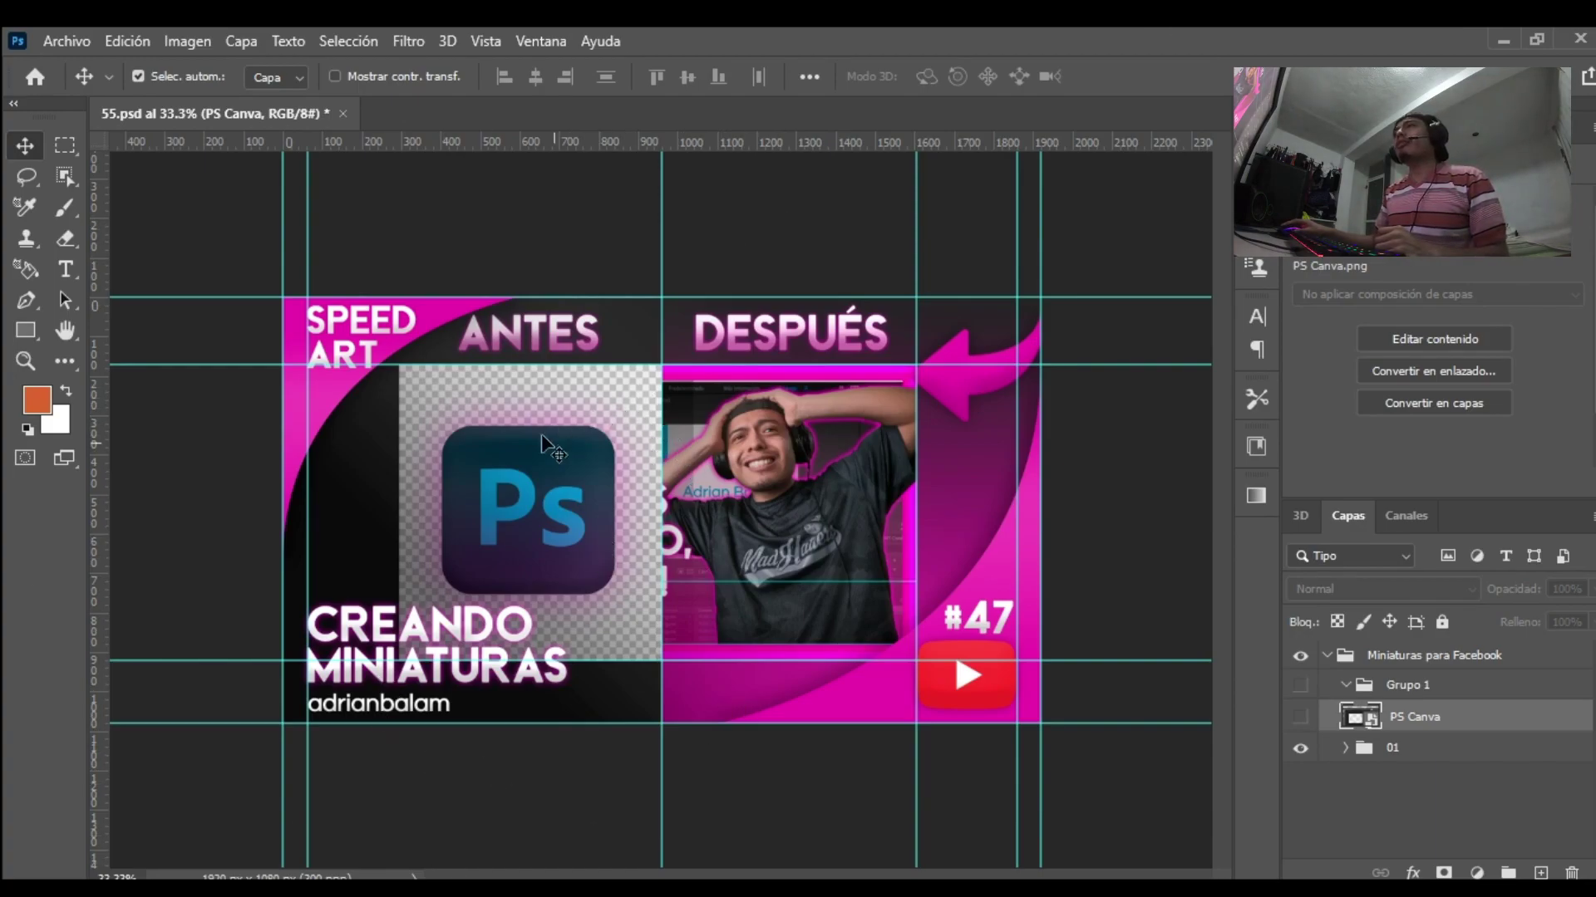
{"action": "left_click", "coordinate": [1300, 747]}
{"action": "left_click", "coordinate": [1300, 717]}
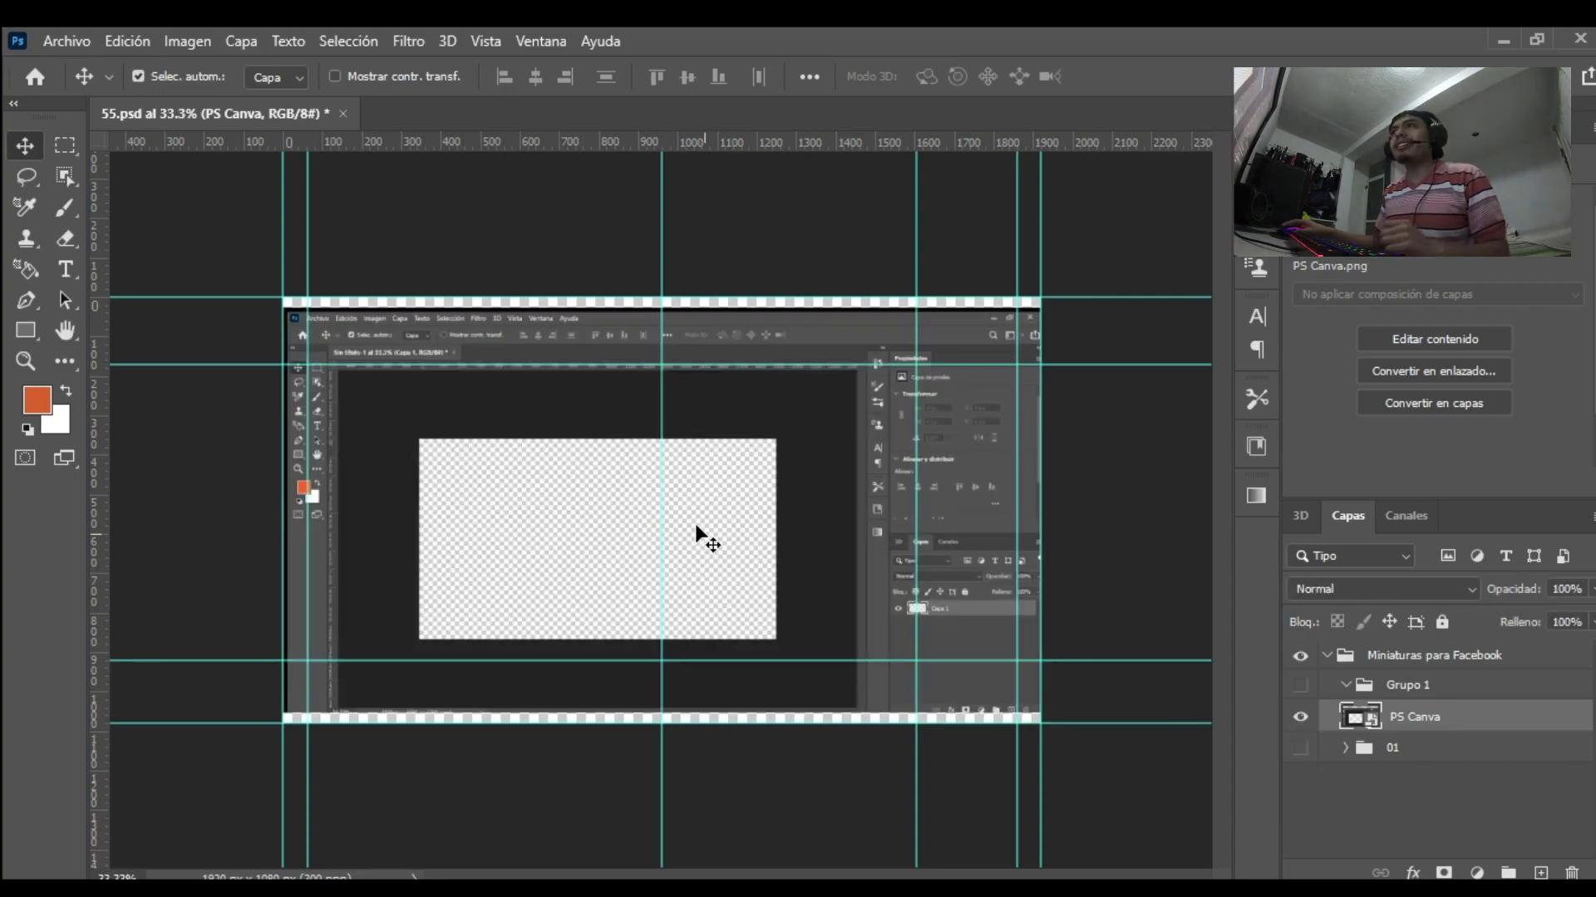
Step: Free-transform the PS Canva layer with proportions unlinked and set its width to 100%
{"action": "key", "text": "ctrl+t"}
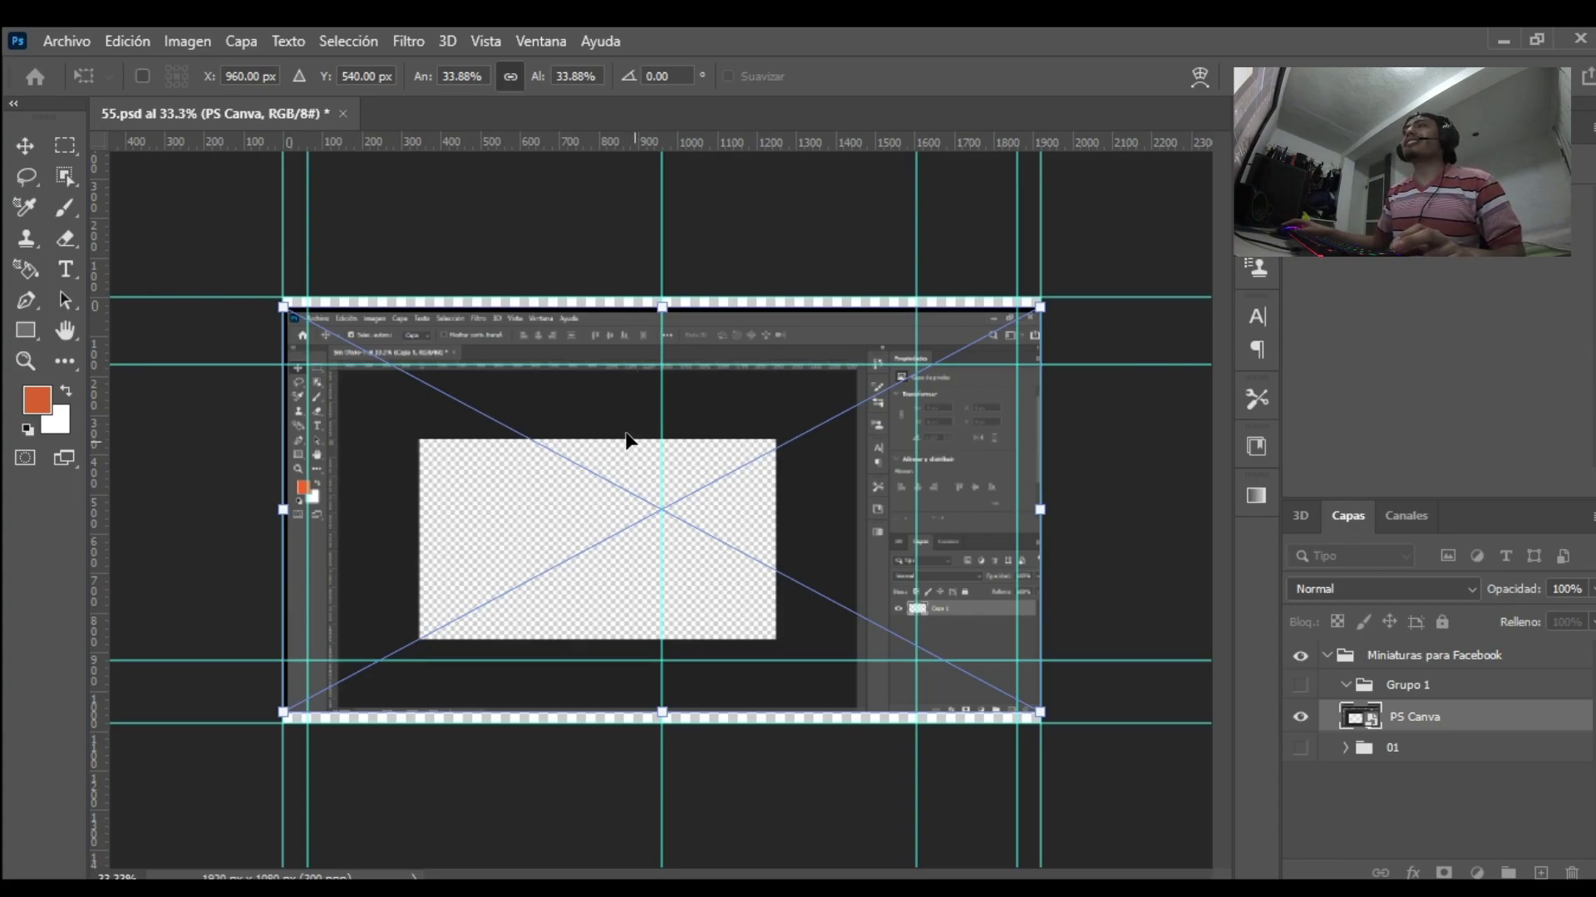
{"action": "left_click", "coordinate": [505, 70]}
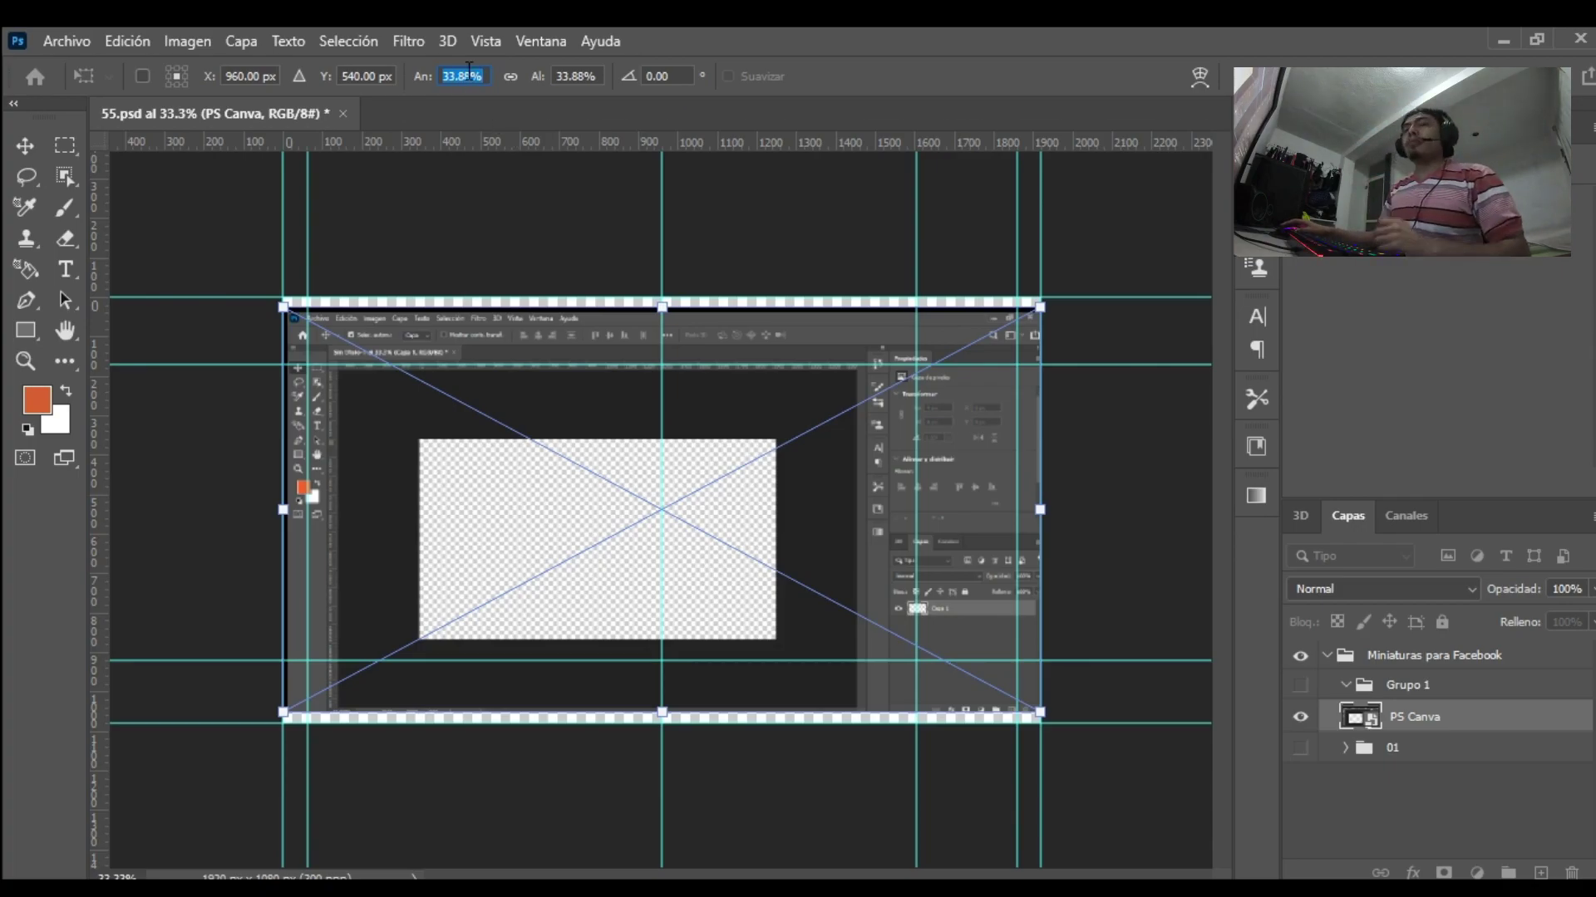
{"action": "type", "text": "100"}
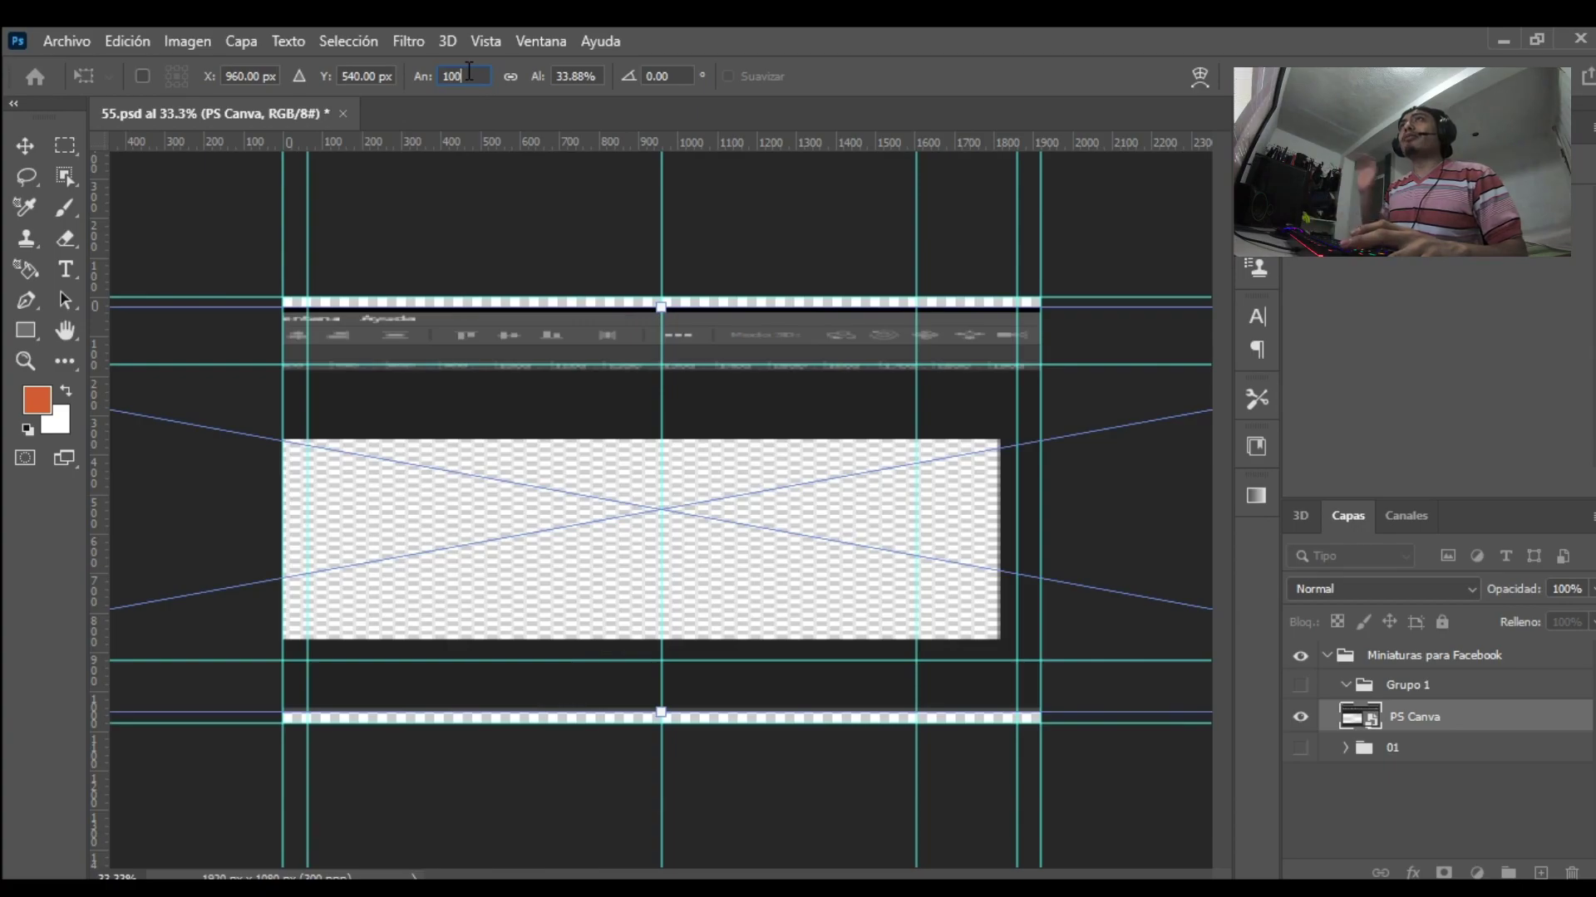
{"action": "key", "text": "Return"}
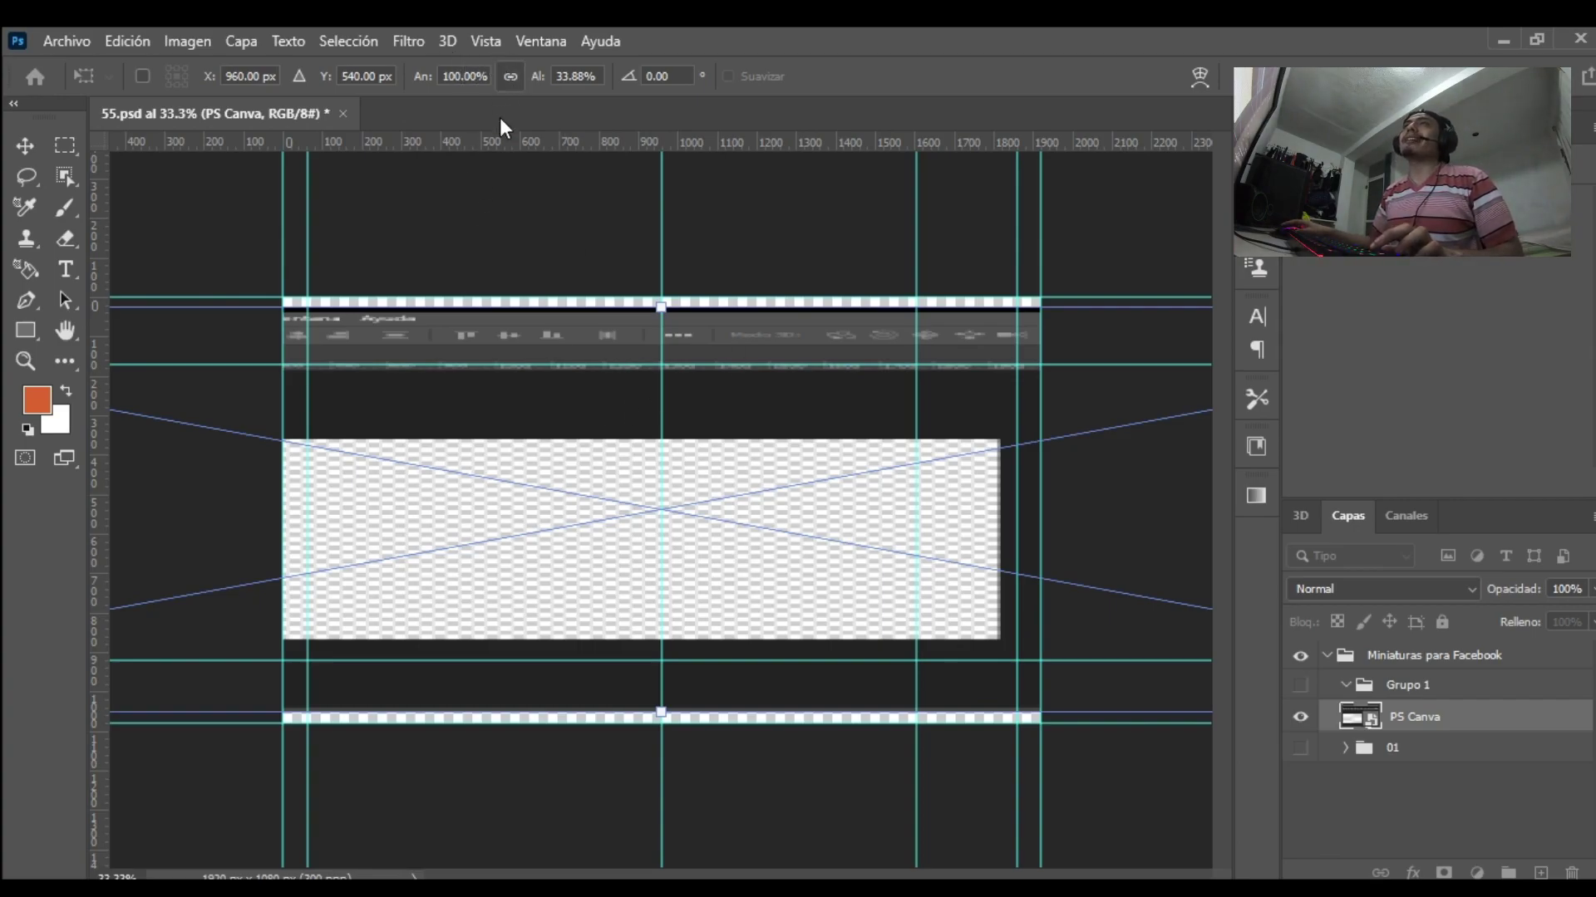
Step: Set both the width and the height of the PS Canva layer to 50%
{"action": "left_click", "coordinate": [464, 76]}
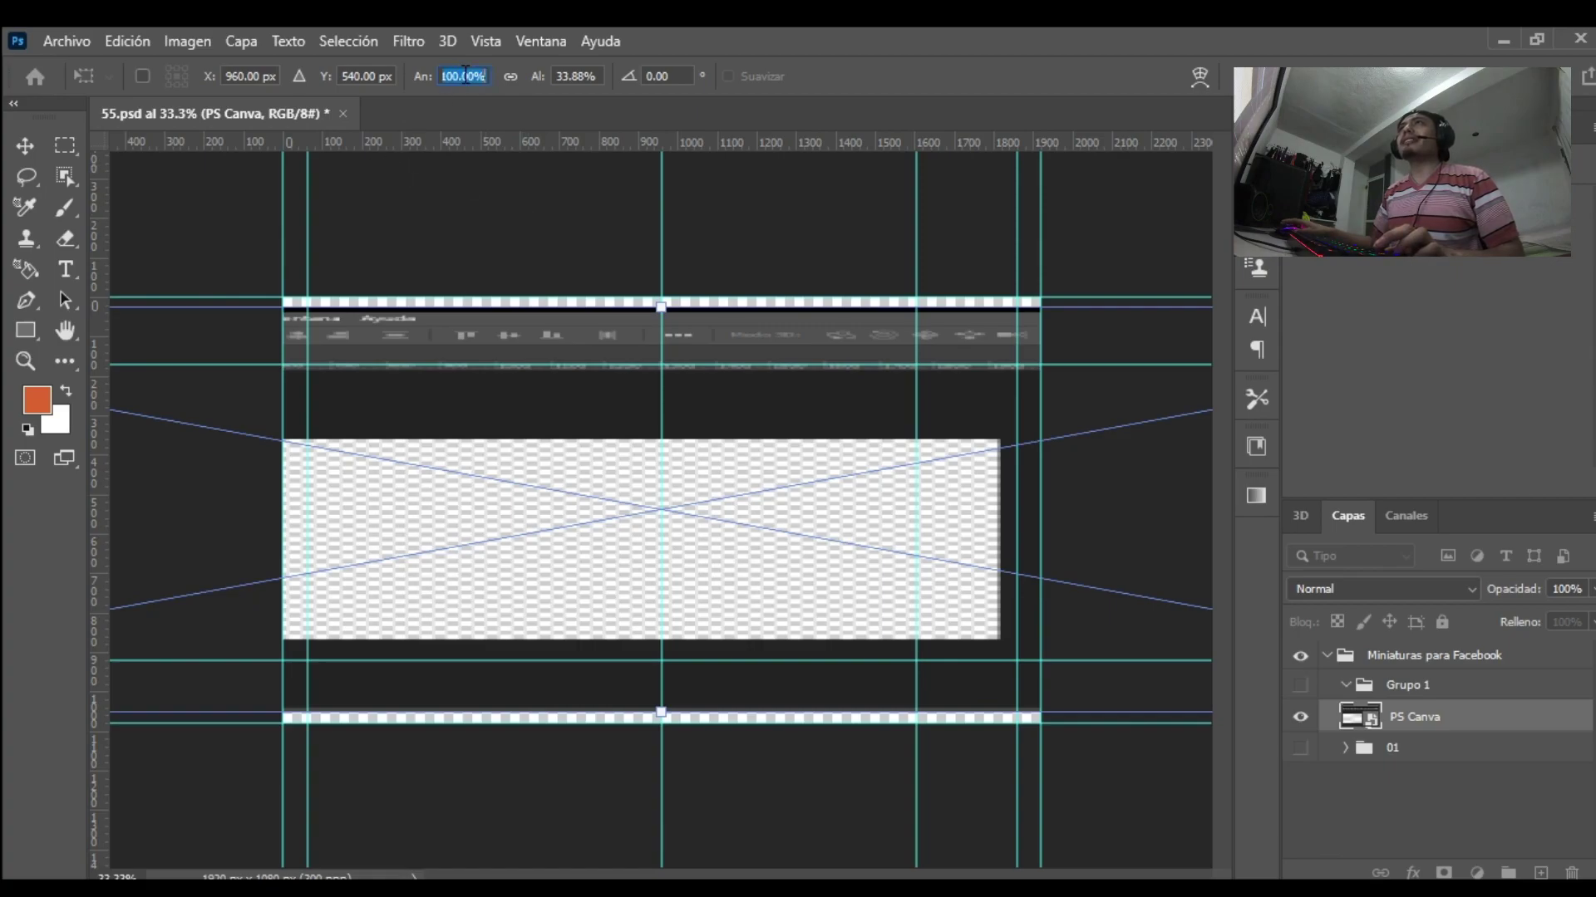
{"action": "type", "text": "50"}
{"action": "key", "text": "Return"}
{"action": "left_click", "coordinate": [570, 76]}
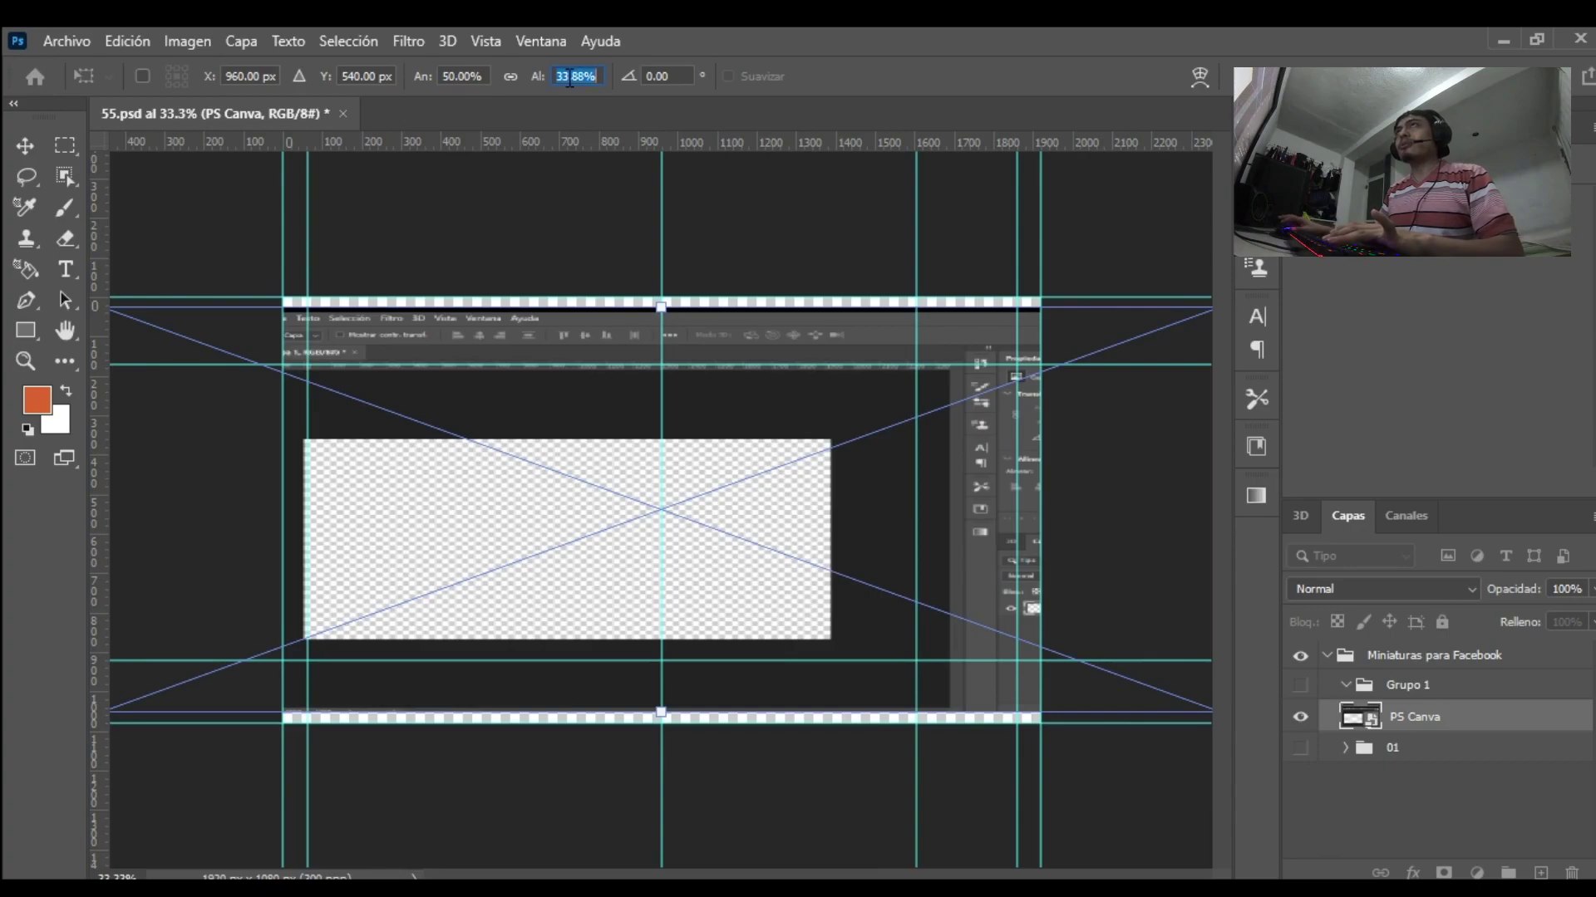
{"action": "type", "text": "50"}
Step: Scale PS Canva proportionally to 55%, move it to about X 1185 px, Y 435 px, and apply the transform
{"action": "left_click", "coordinate": [450, 77]}
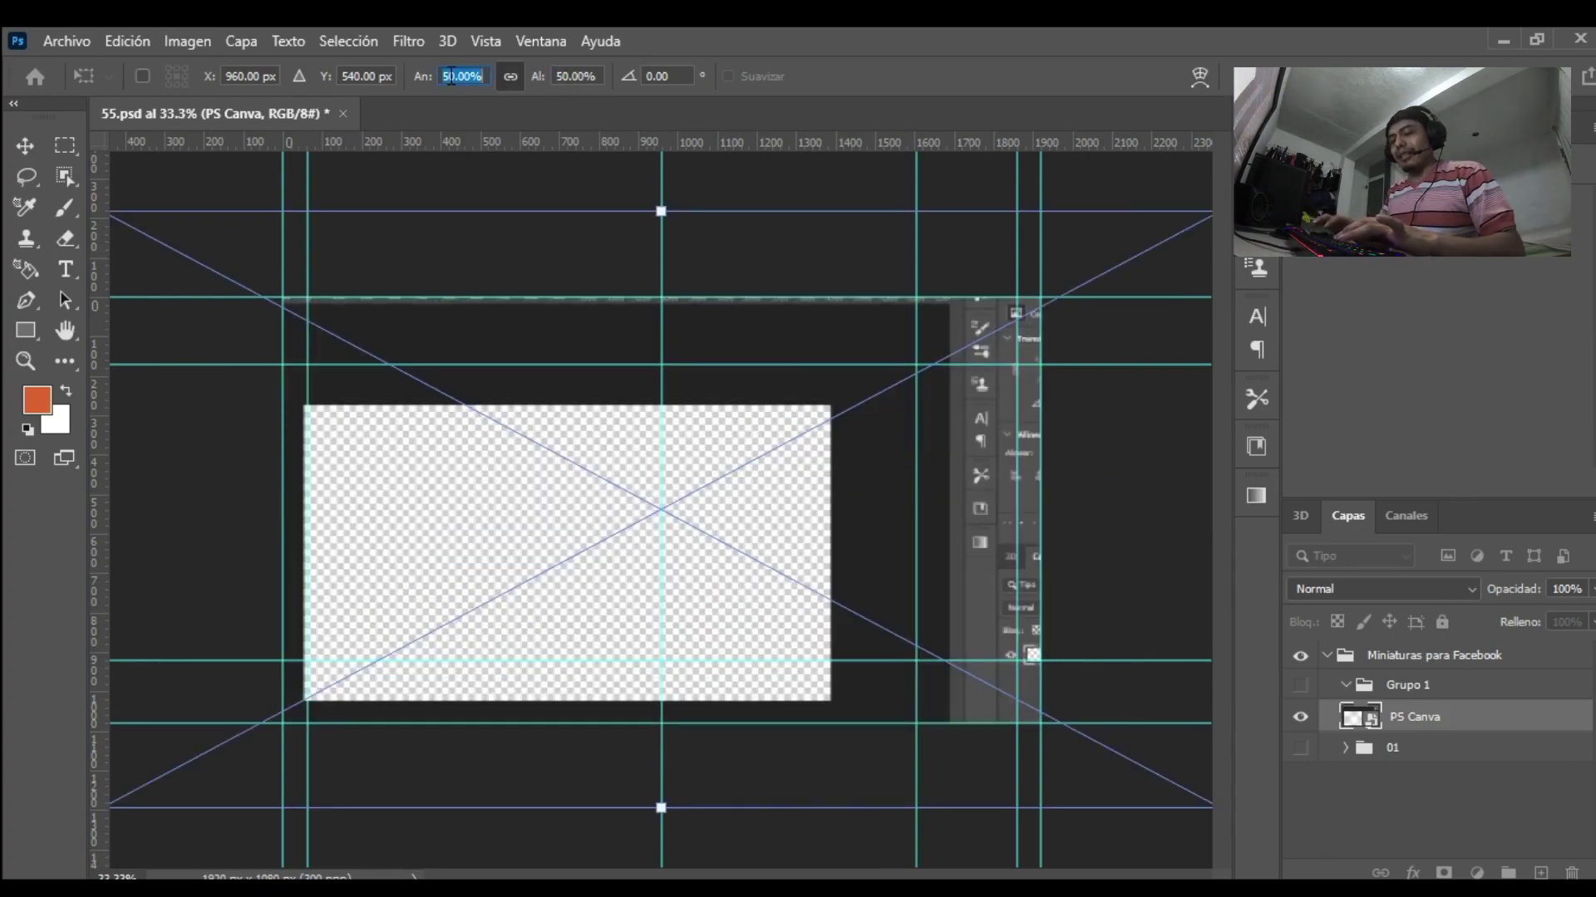
{"action": "type", "text": "55"}
{"action": "key", "text": "Return"}
{"action": "left_click_drag", "start_coordinate": [475, 512], "coordinate": [486, 455]}
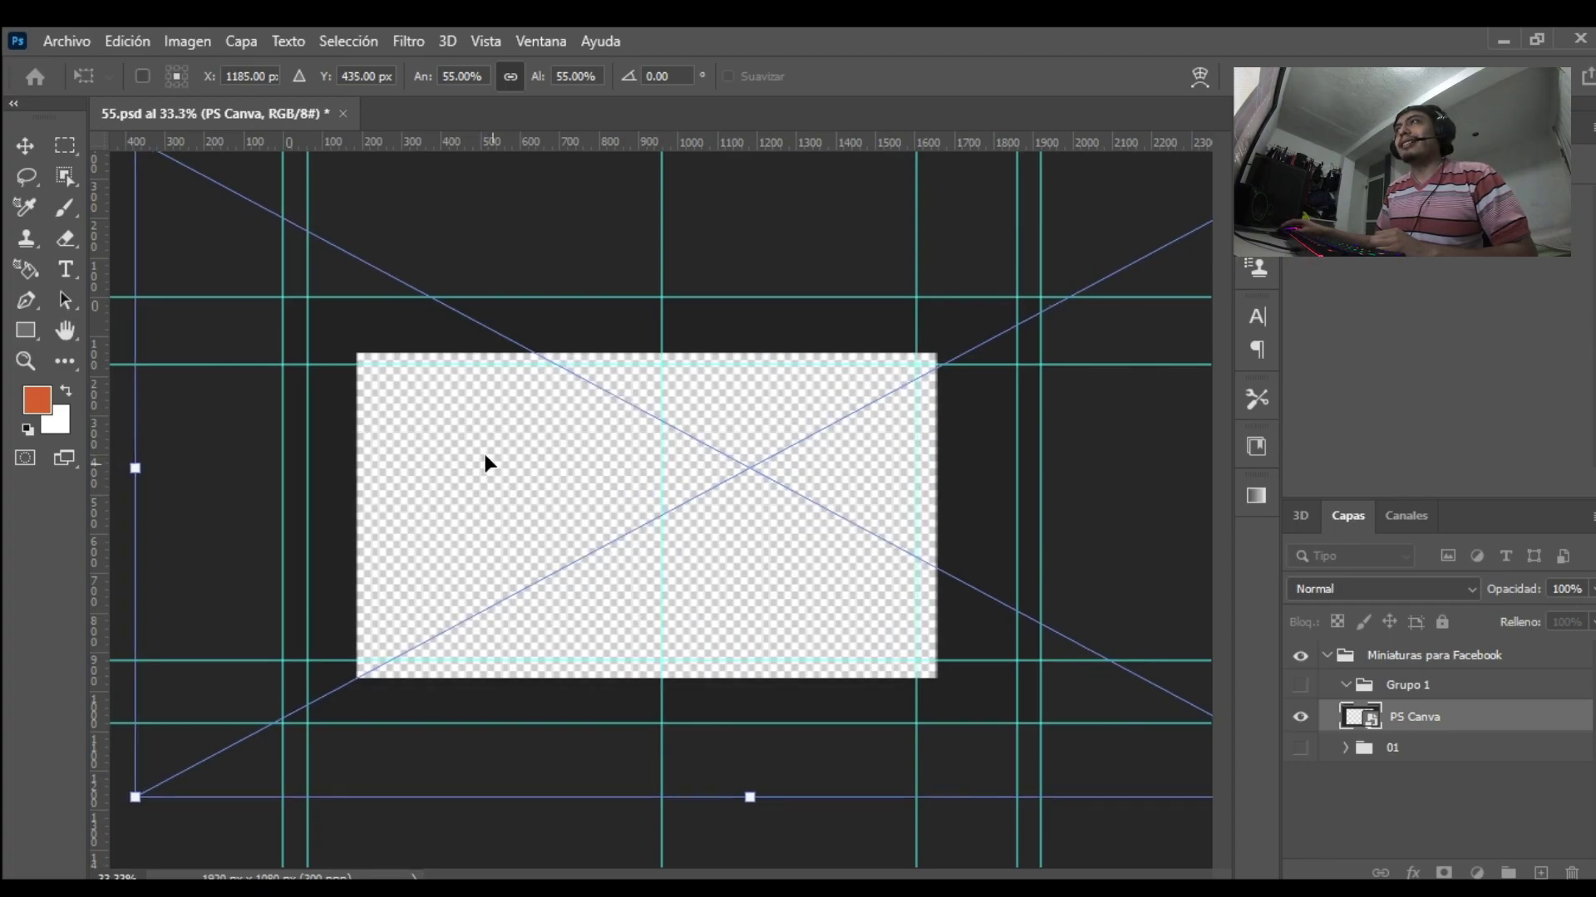
{"action": "key", "text": "Return"}
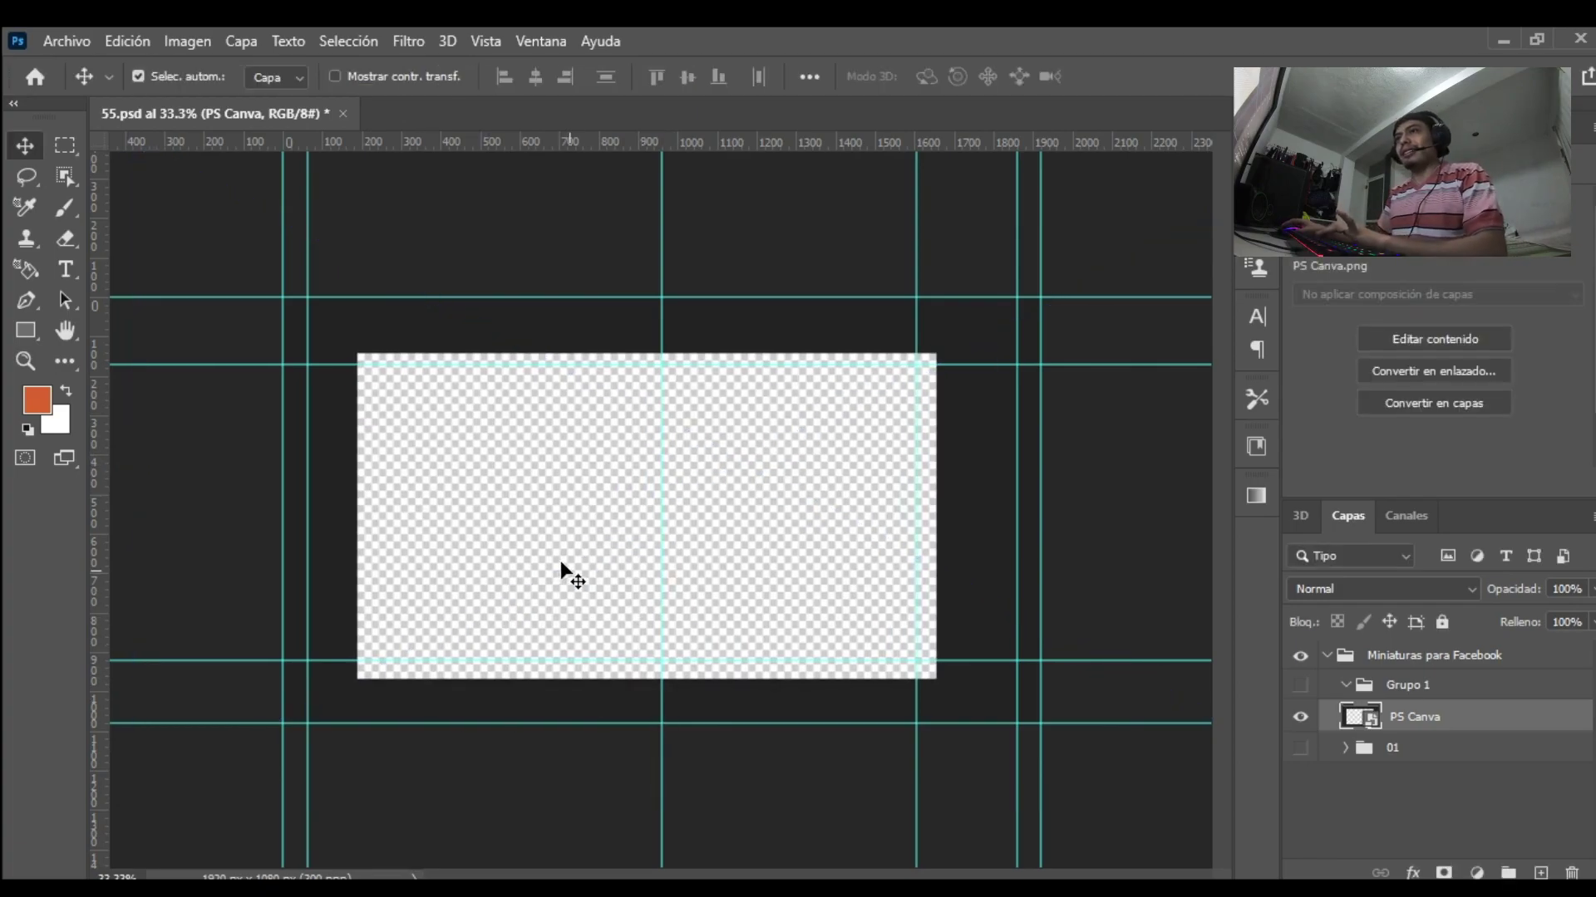
Step: Nudge the PS Canva layer slightly up and to the right to fine-tune its position against the guides
{"action": "key", "text": "shift+Up"}
{"action": "key", "text": "shift+Right"}
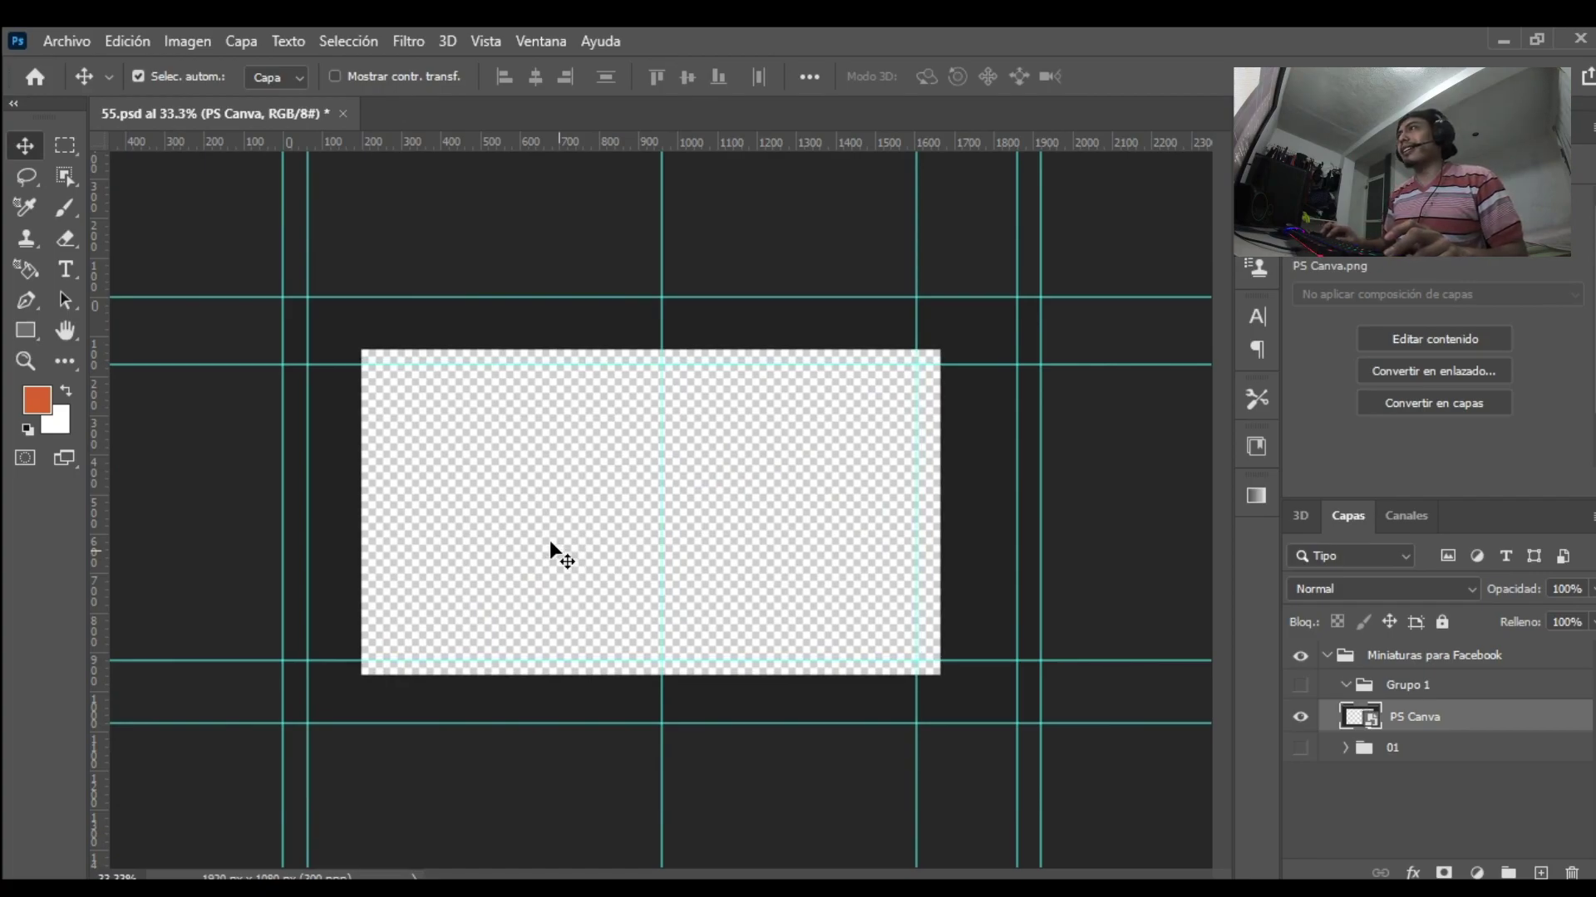
{"action": "key", "text": "shift+Right"}
{"action": "key", "text": "shift+Left"}
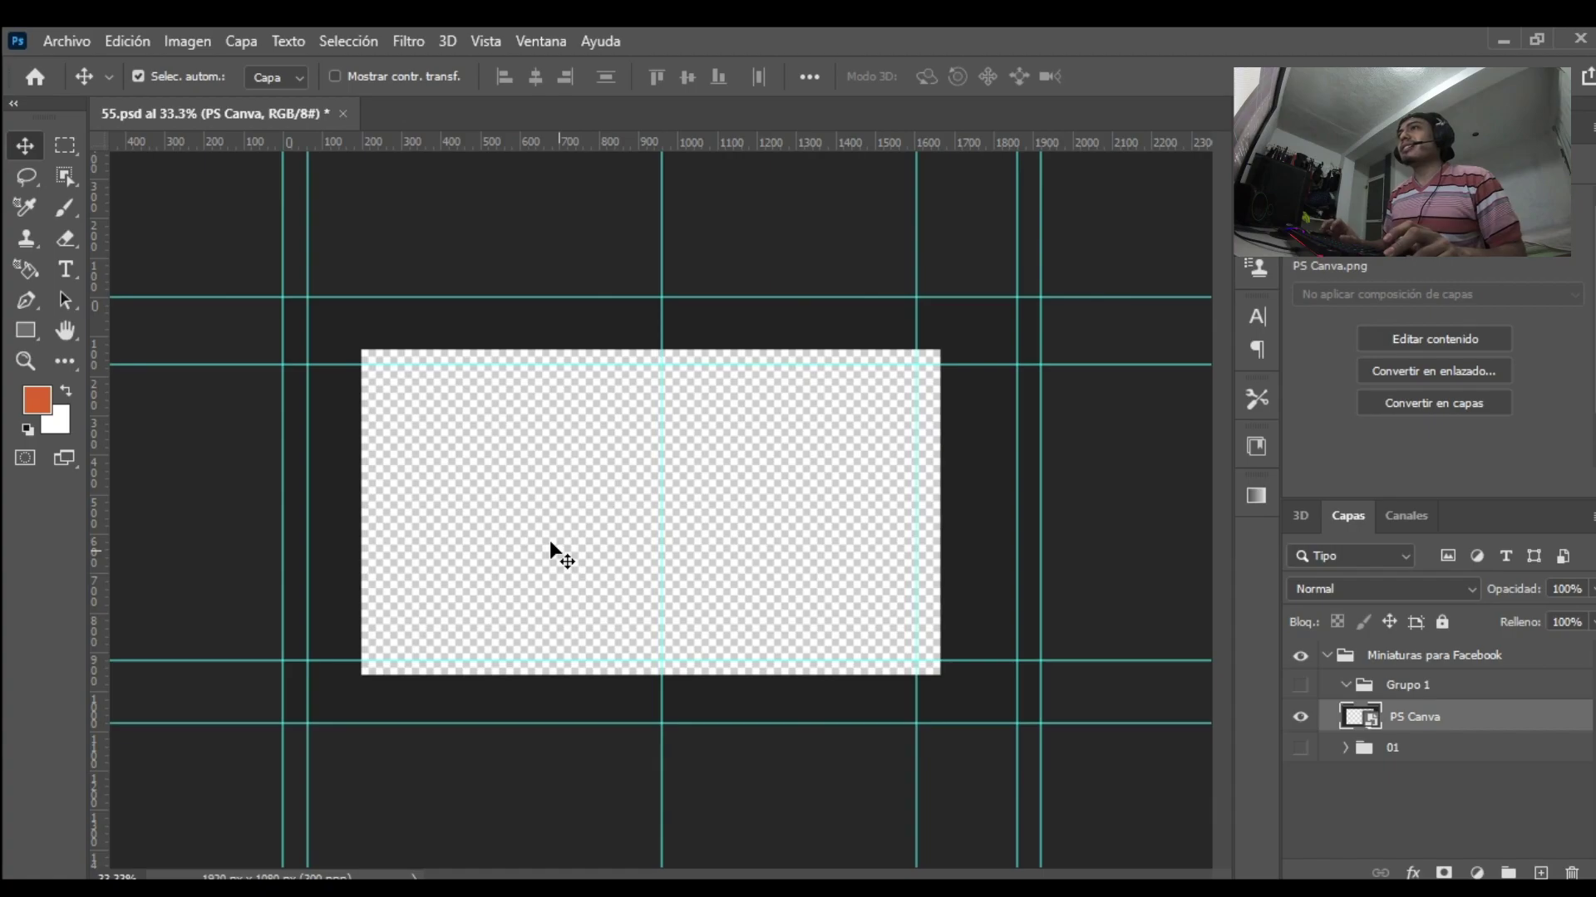
{"action": "key", "text": "shift+Left"}
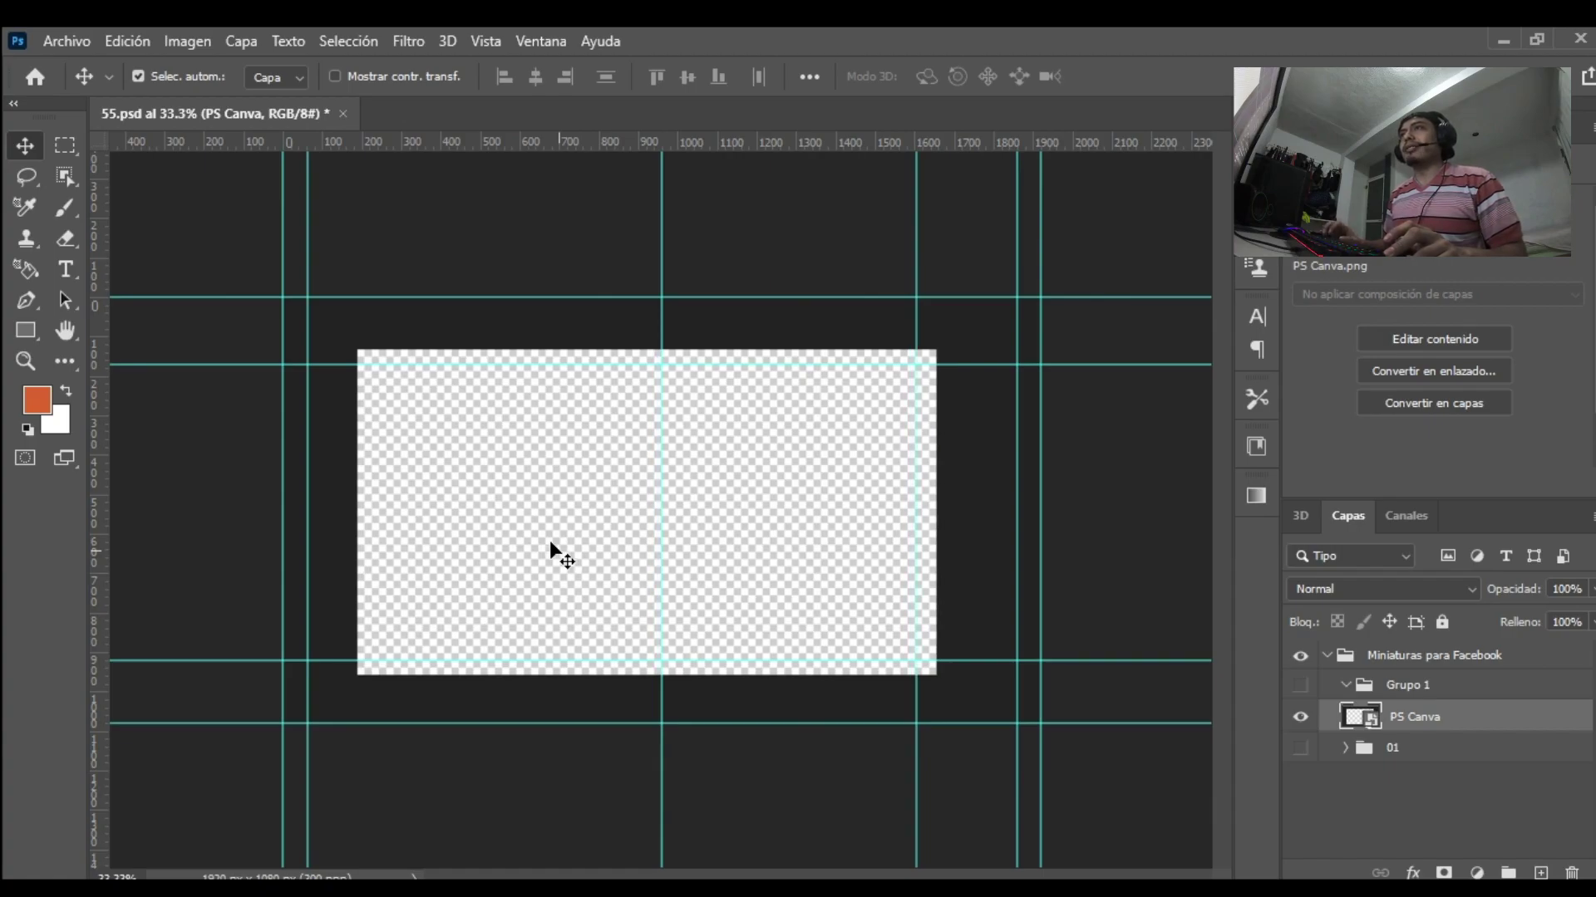
{"action": "key", "text": "shift+Right"}
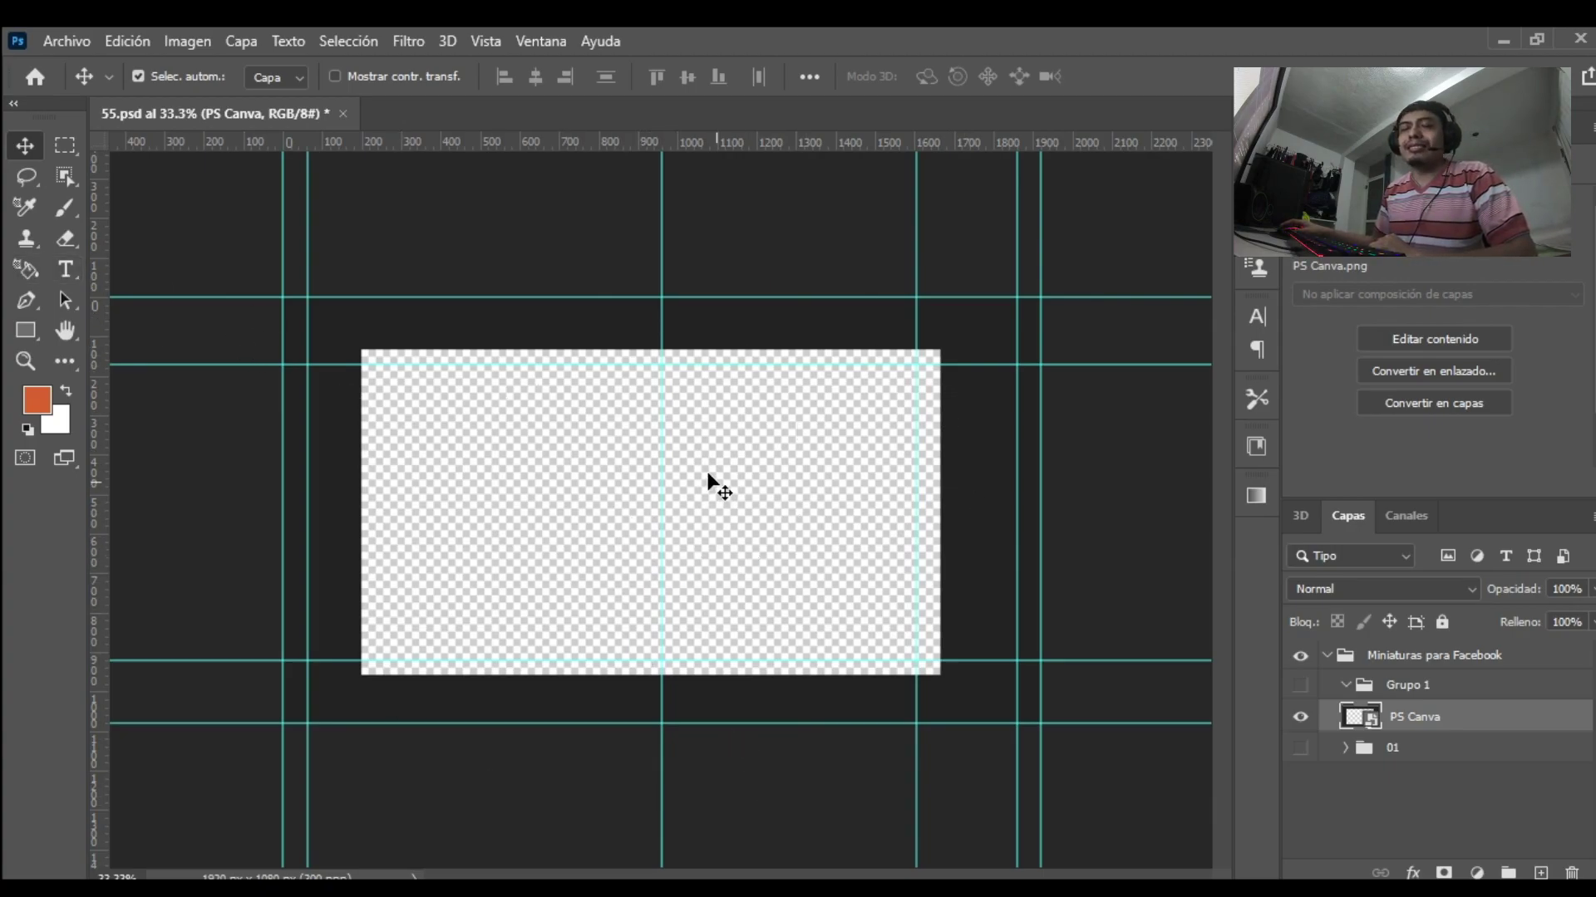
Step: Draw a rectangular Pen path around the document's left half and apply it as a vector mask on PS Canva
{"action": "left_click", "coordinate": [22, 301]}
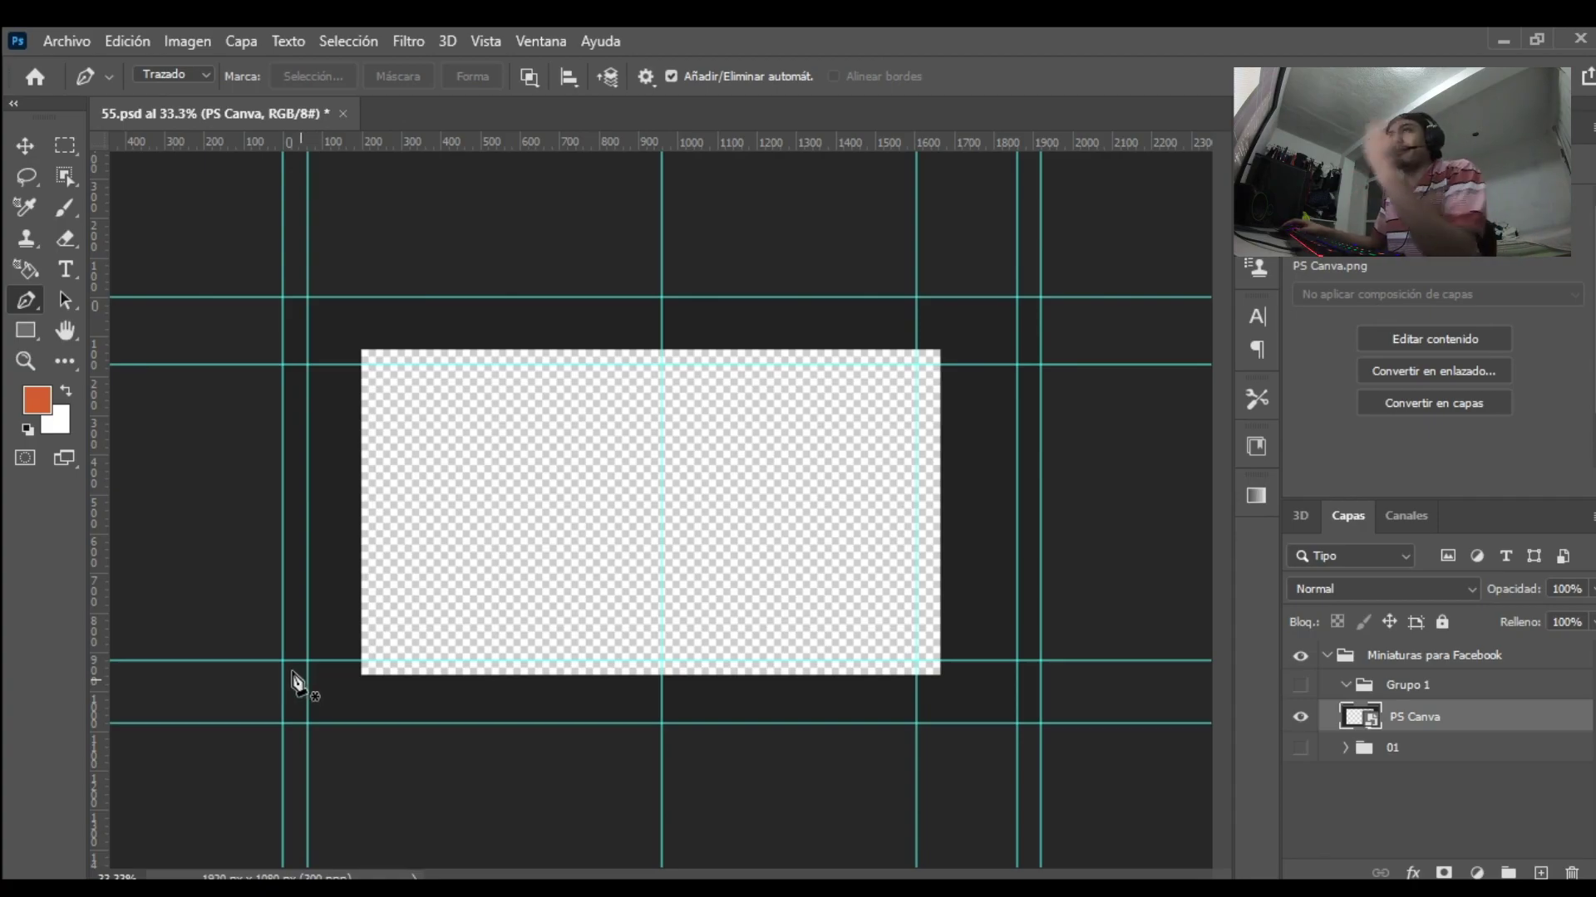
{"action": "left_click", "coordinate": [283, 296]}
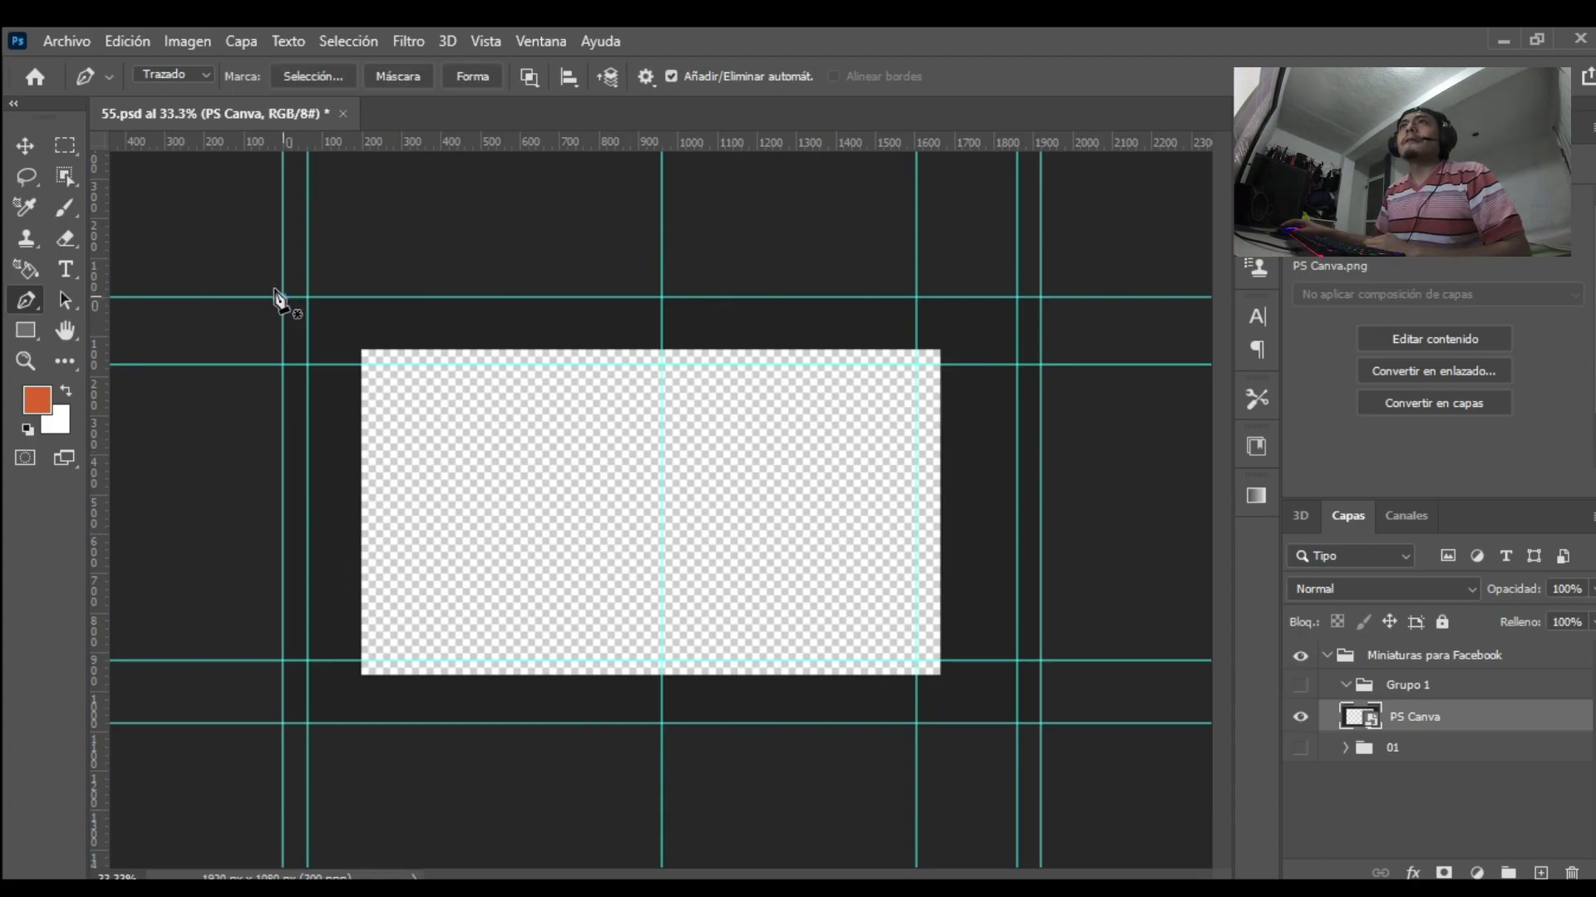
{"action": "left_click", "coordinate": [662, 296]}
{"action": "left_click", "coordinate": [661, 723]}
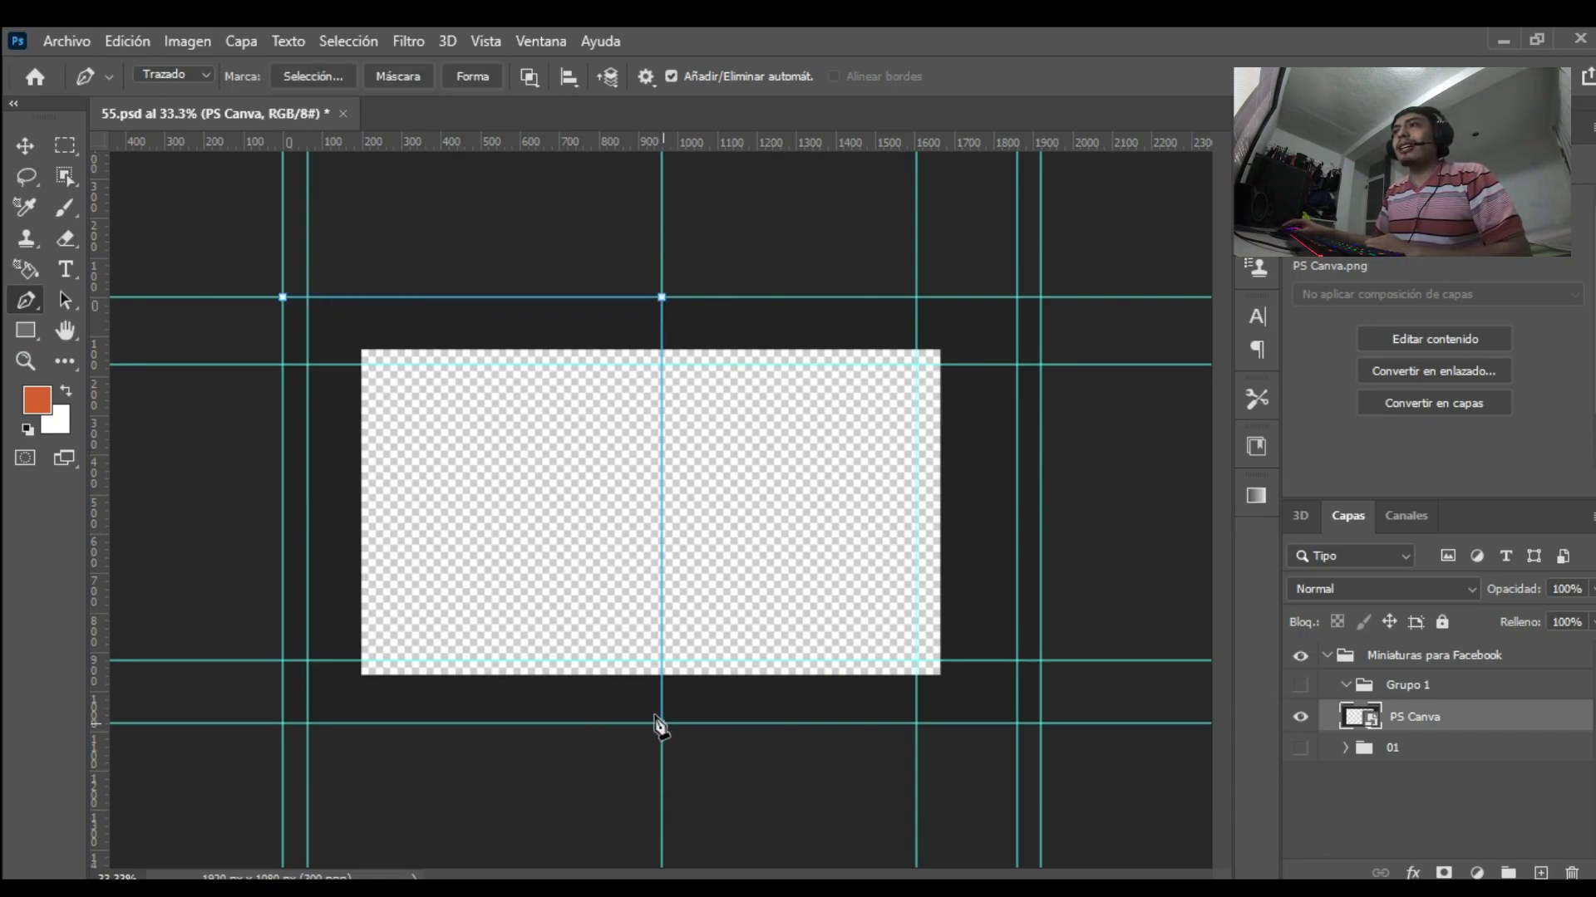
{"action": "left_click", "coordinate": [282, 723]}
{"action": "left_click", "coordinate": [283, 297]}
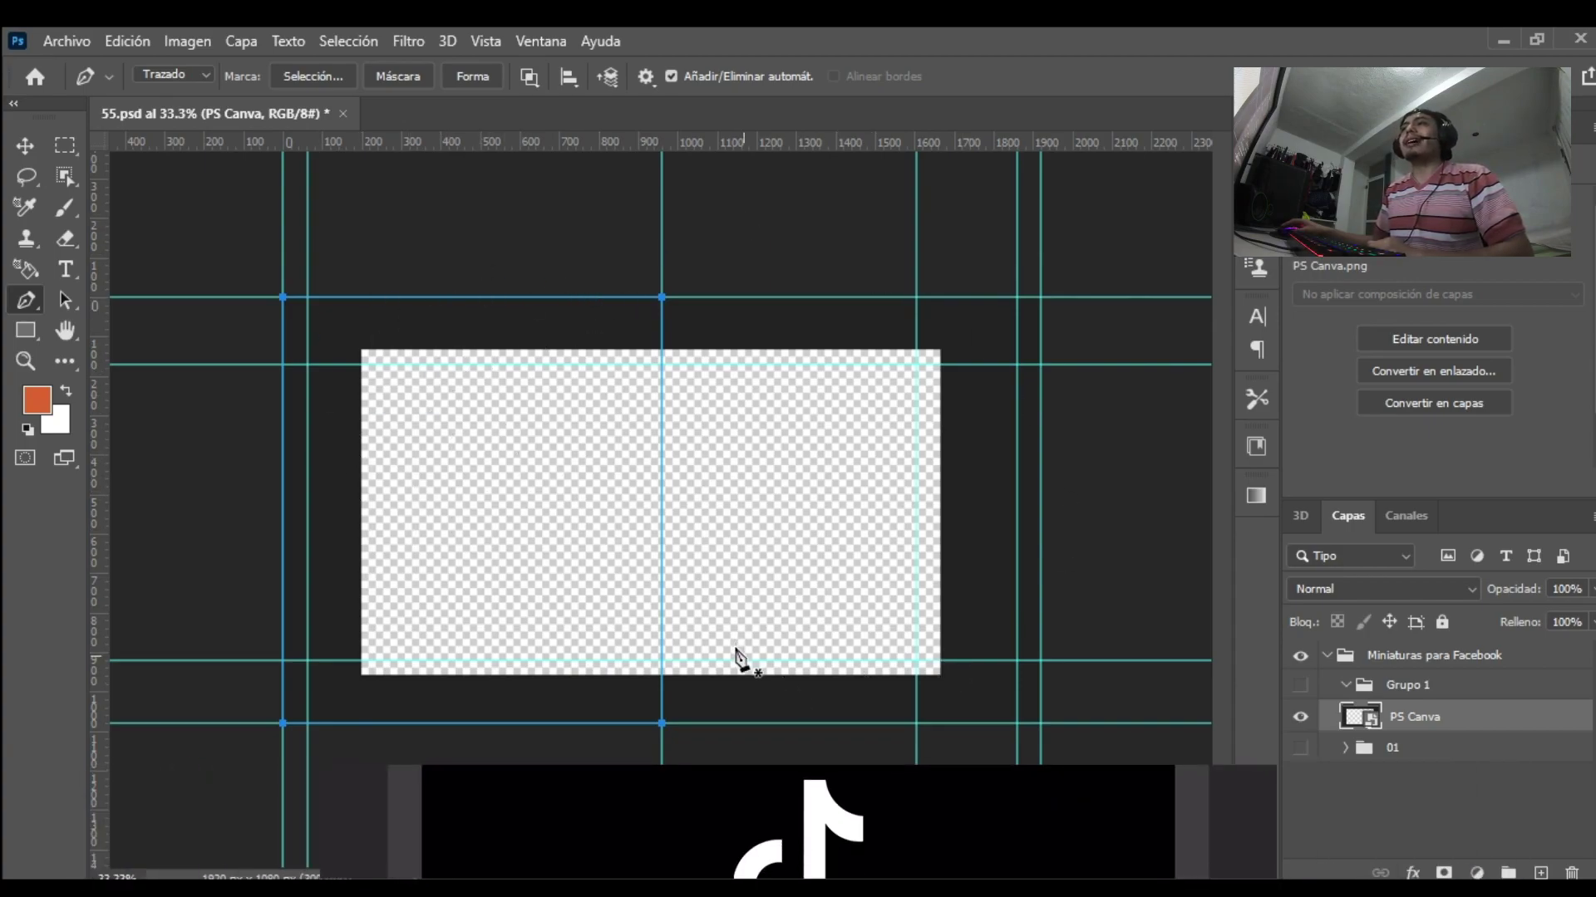
{"action": "left_click", "coordinate": [600, 372]}
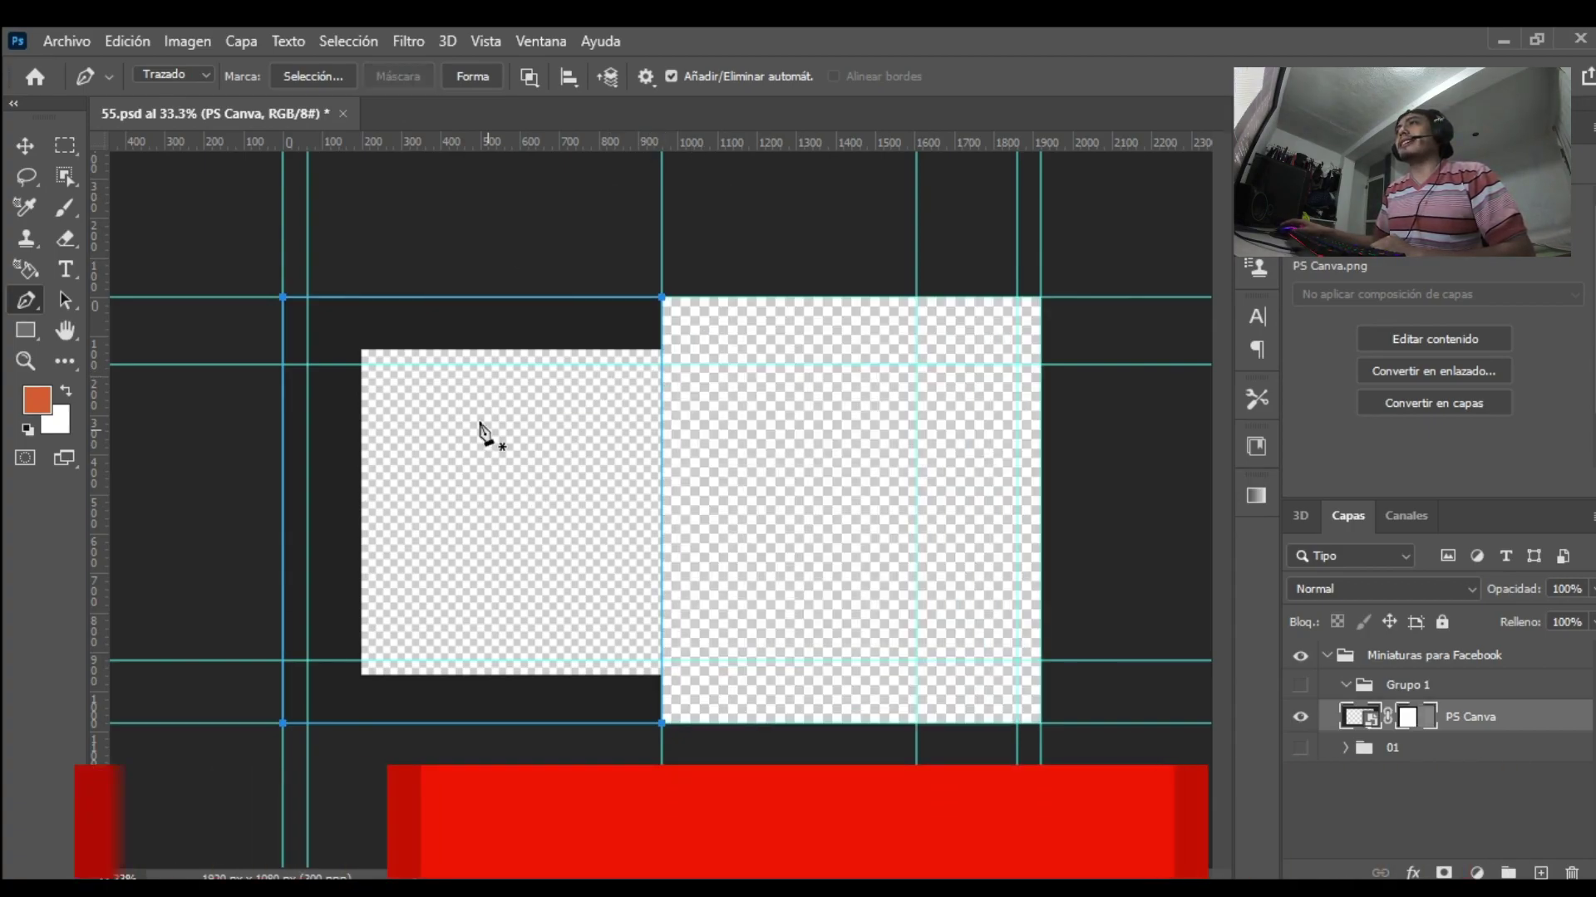
Step: Place the 04.png thumbnail above the group, scaled down over the blank canvas area of the PS Canva image
{"action": "left_click", "coordinate": [17, 148]}
{"action": "left_click", "coordinate": [1036, 300]}
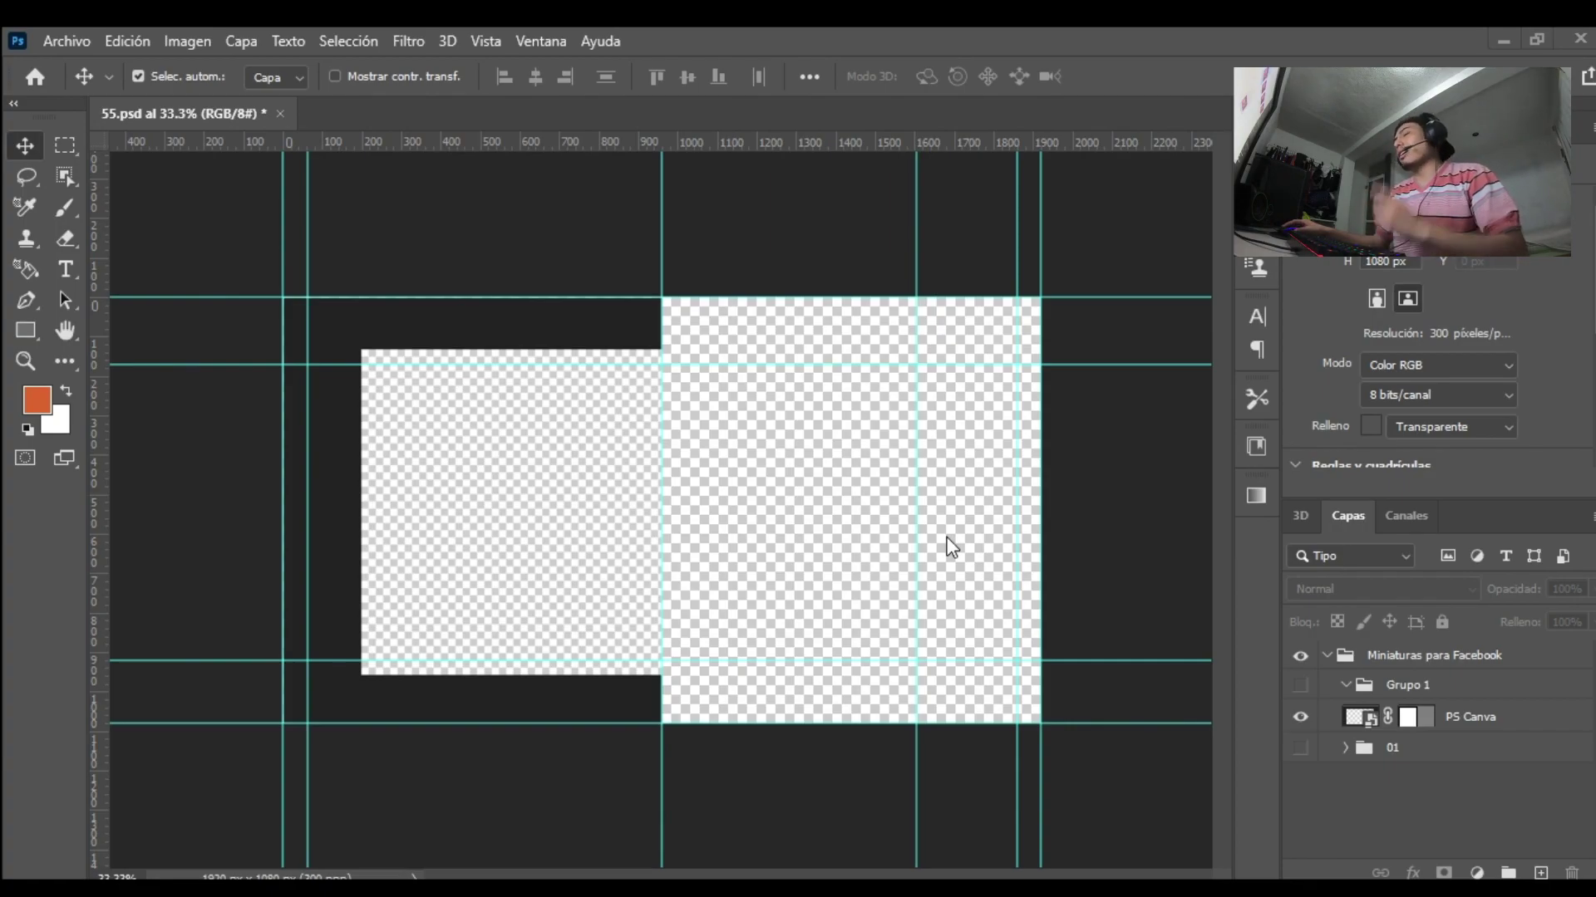
{"action": "left_click_drag", "start_coordinate": [946, 537], "coordinate": [981, 816]}
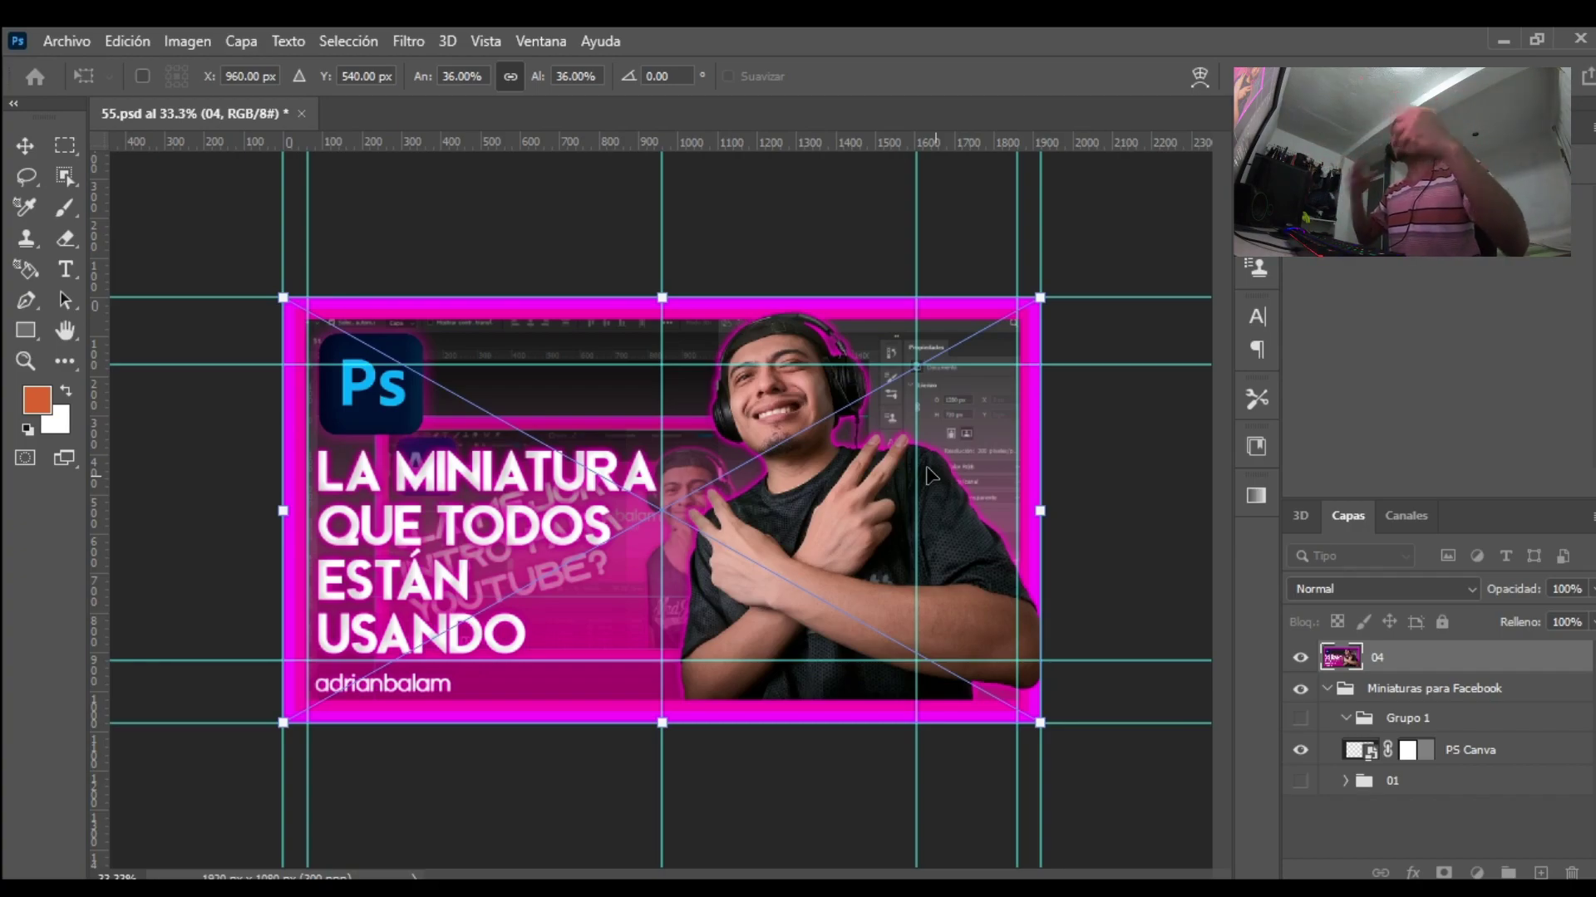
{"action": "key", "text": "Return"}
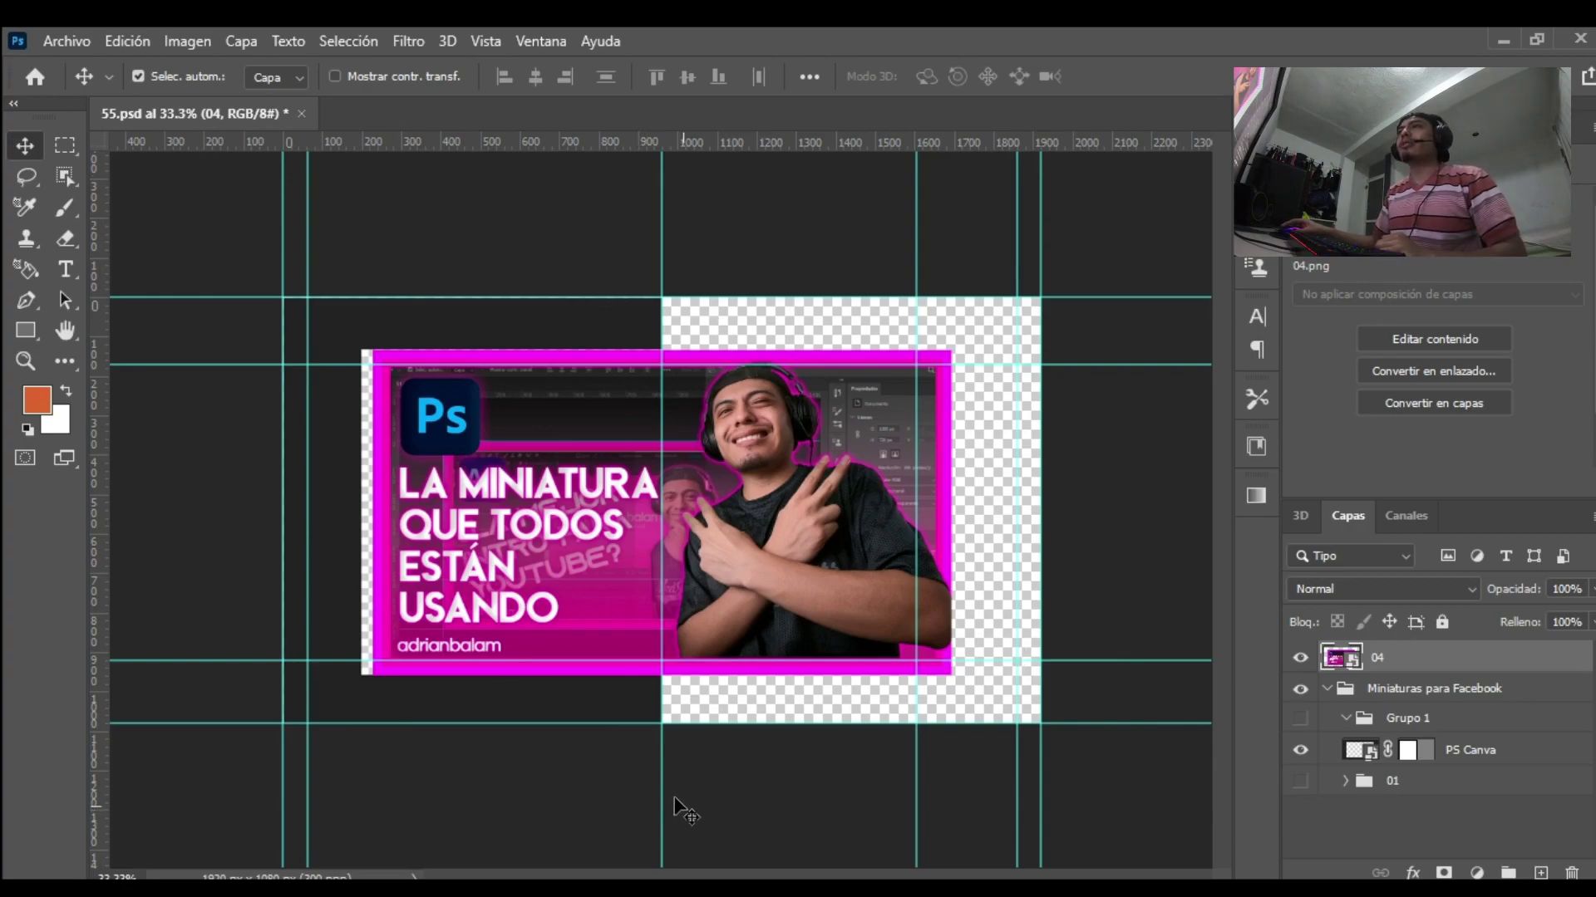
Step: Draw a closed rectangular Pen path along the guides around the document's empty half, from X 960 px to the far edge
{"action": "left_click", "coordinate": [28, 300]}
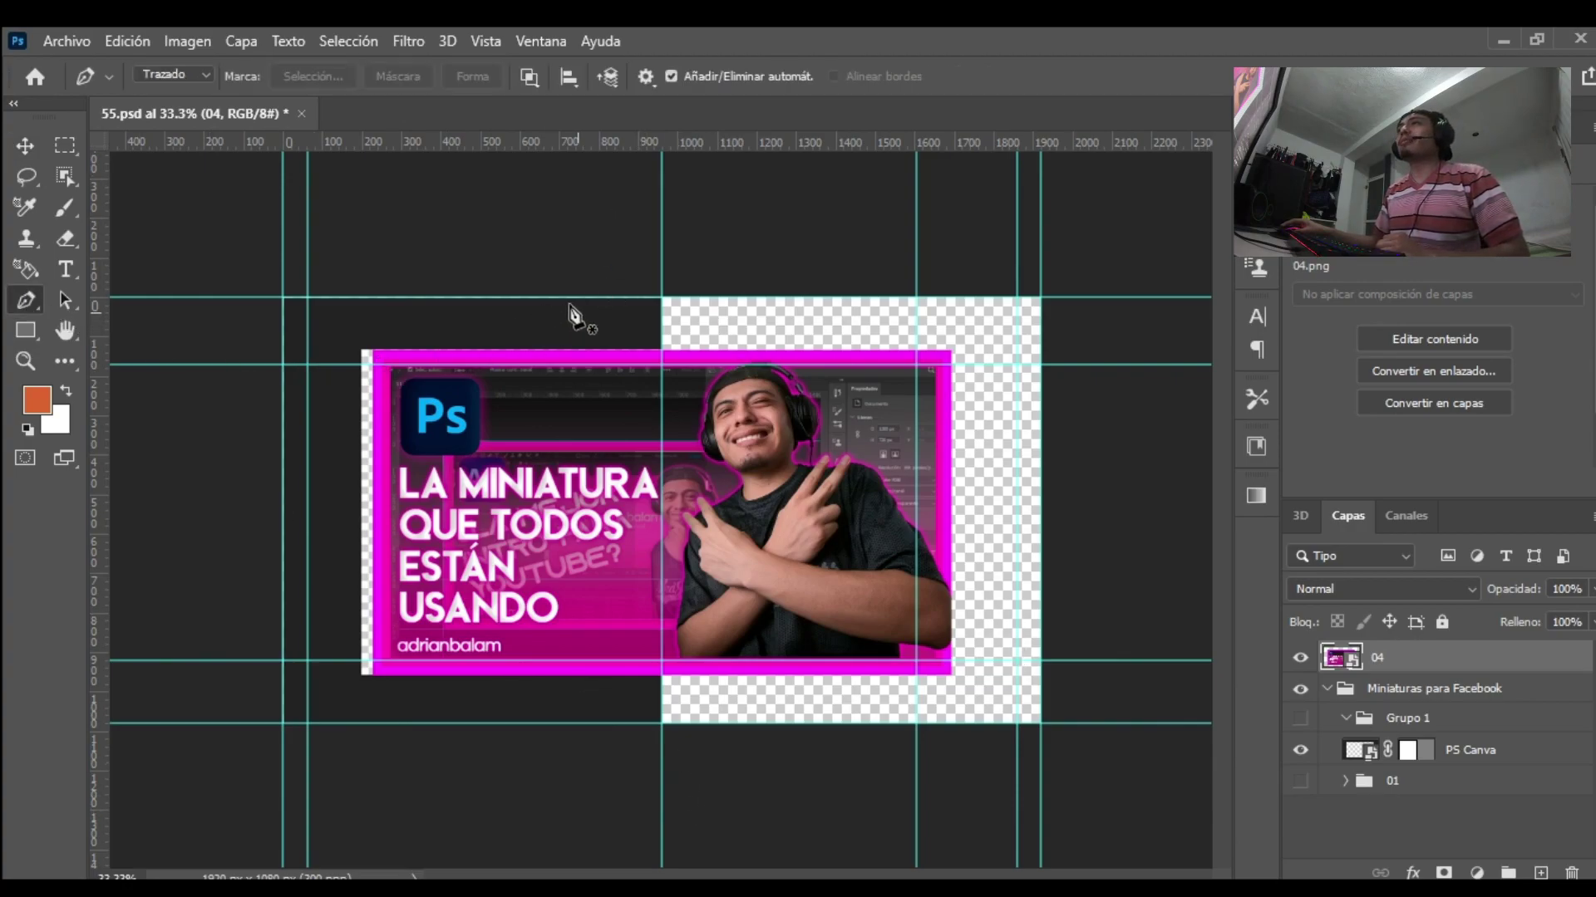
{"action": "left_click", "coordinate": [661, 298]}
{"action": "left_click", "coordinate": [662, 723]}
{"action": "left_click", "coordinate": [1040, 723]}
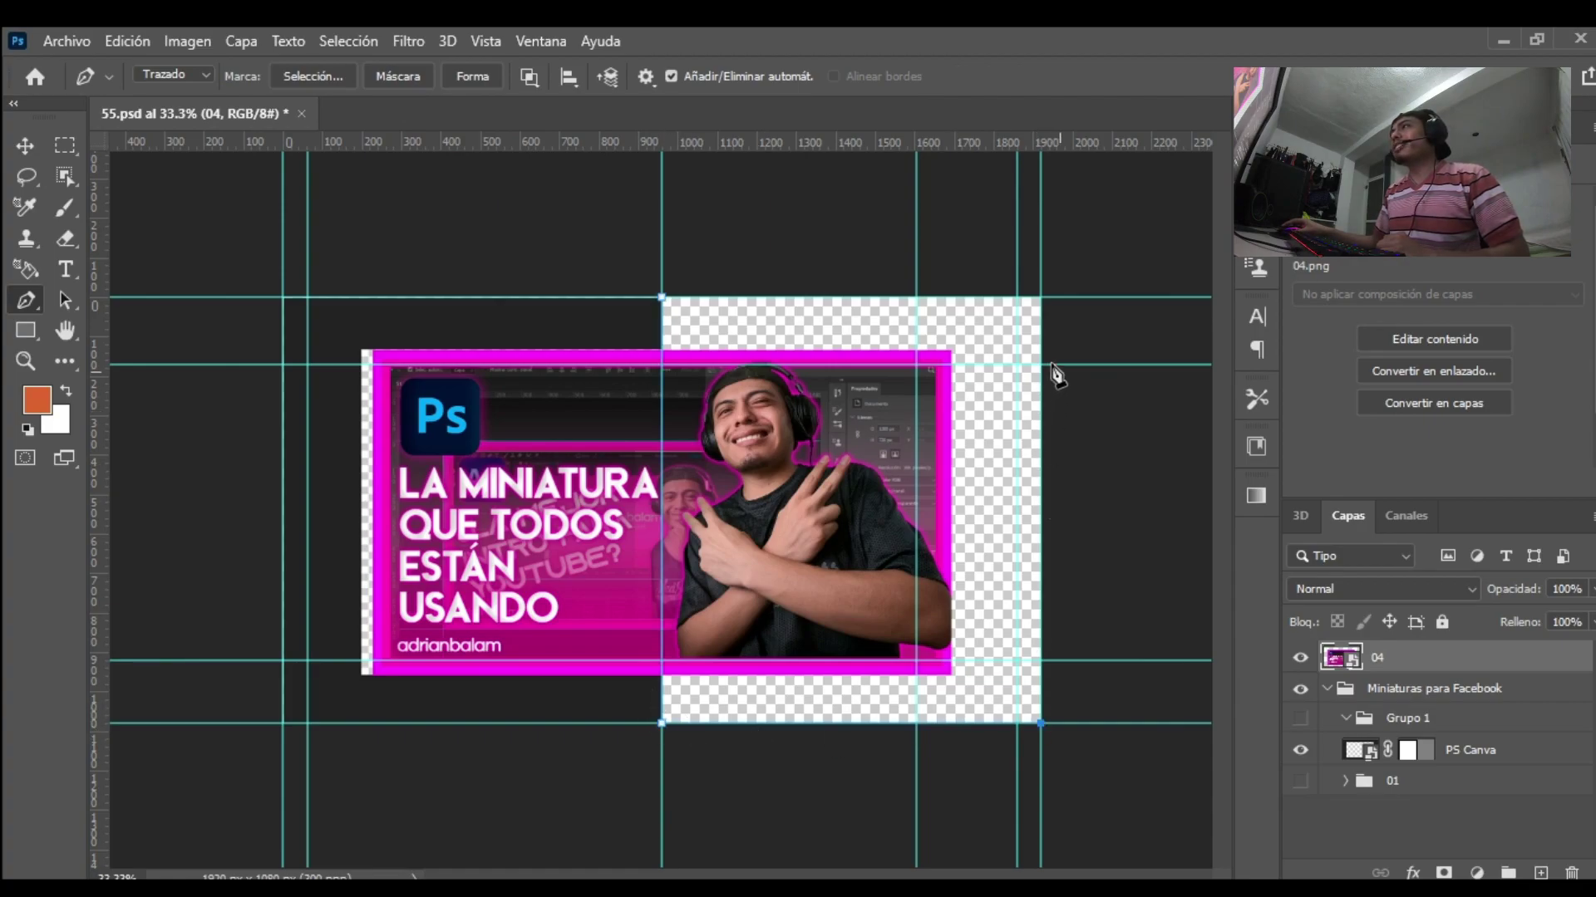
{"action": "left_click", "coordinate": [1041, 296]}
{"action": "left_click", "coordinate": [661, 297]}
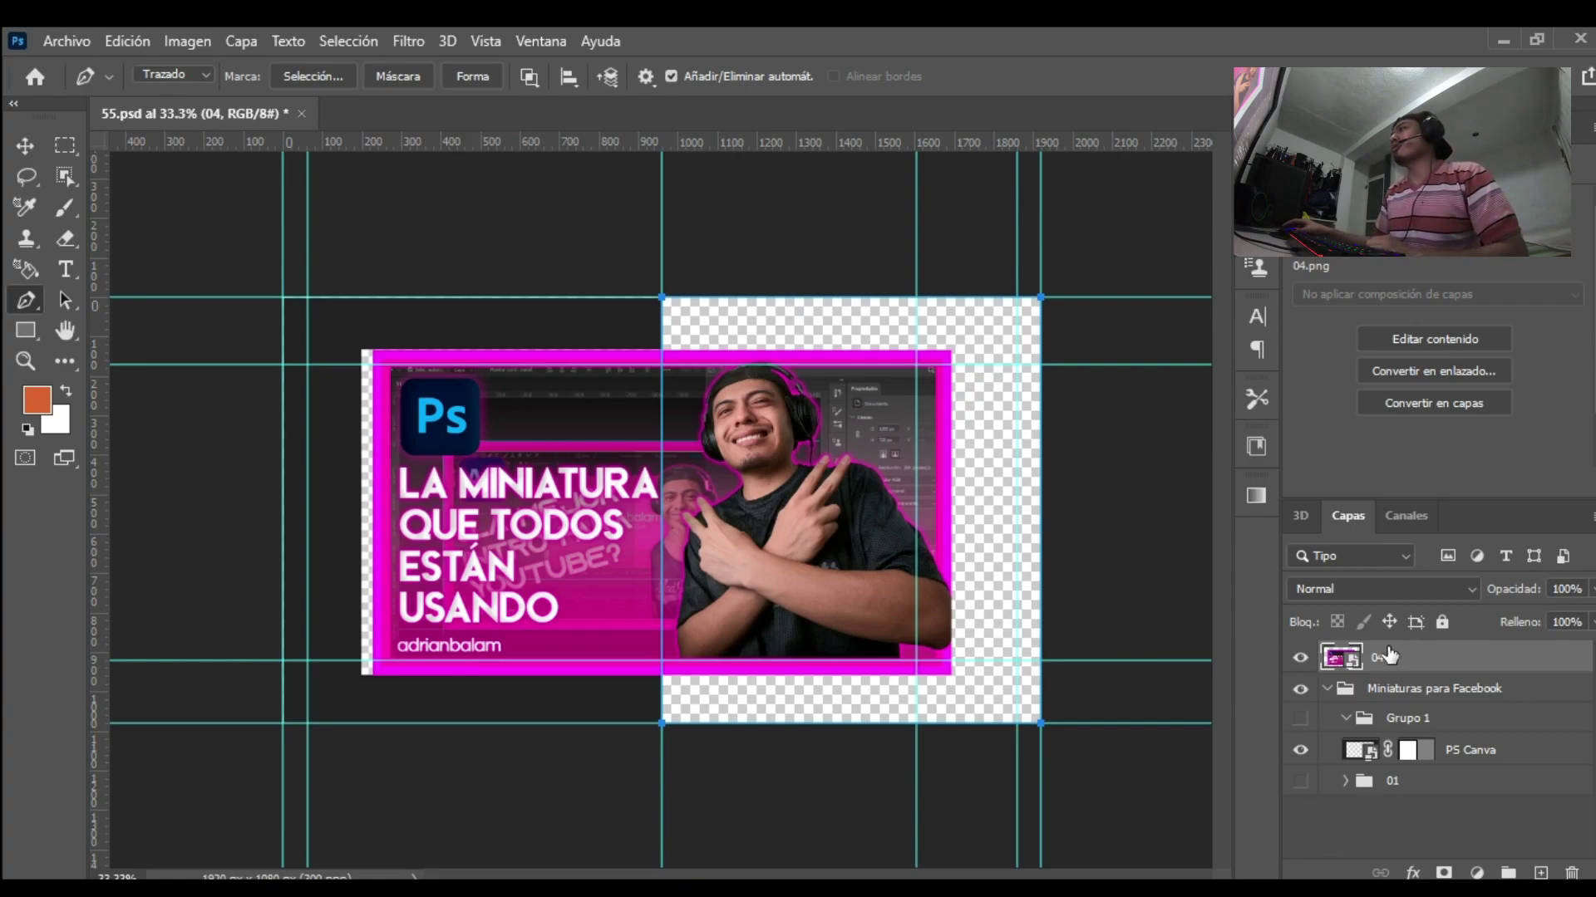
Step: Apply the rectangular path as a vector mask on layer 04 and deselect the layer
{"action": "left_click", "coordinate": [1451, 751]}
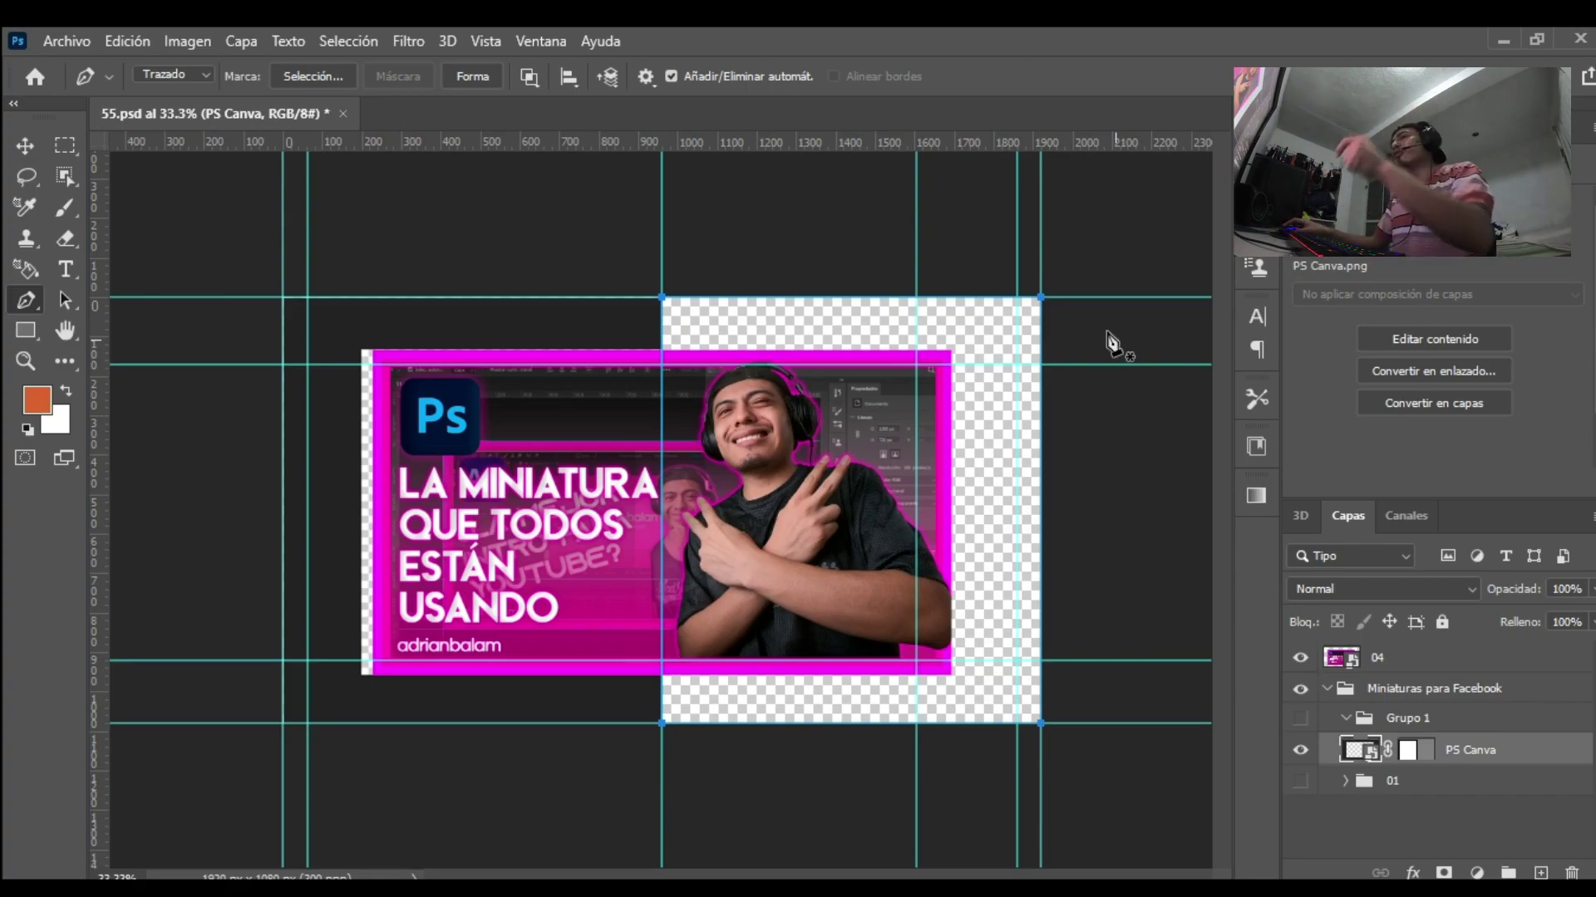
{"action": "left_click", "coordinate": [1386, 658]}
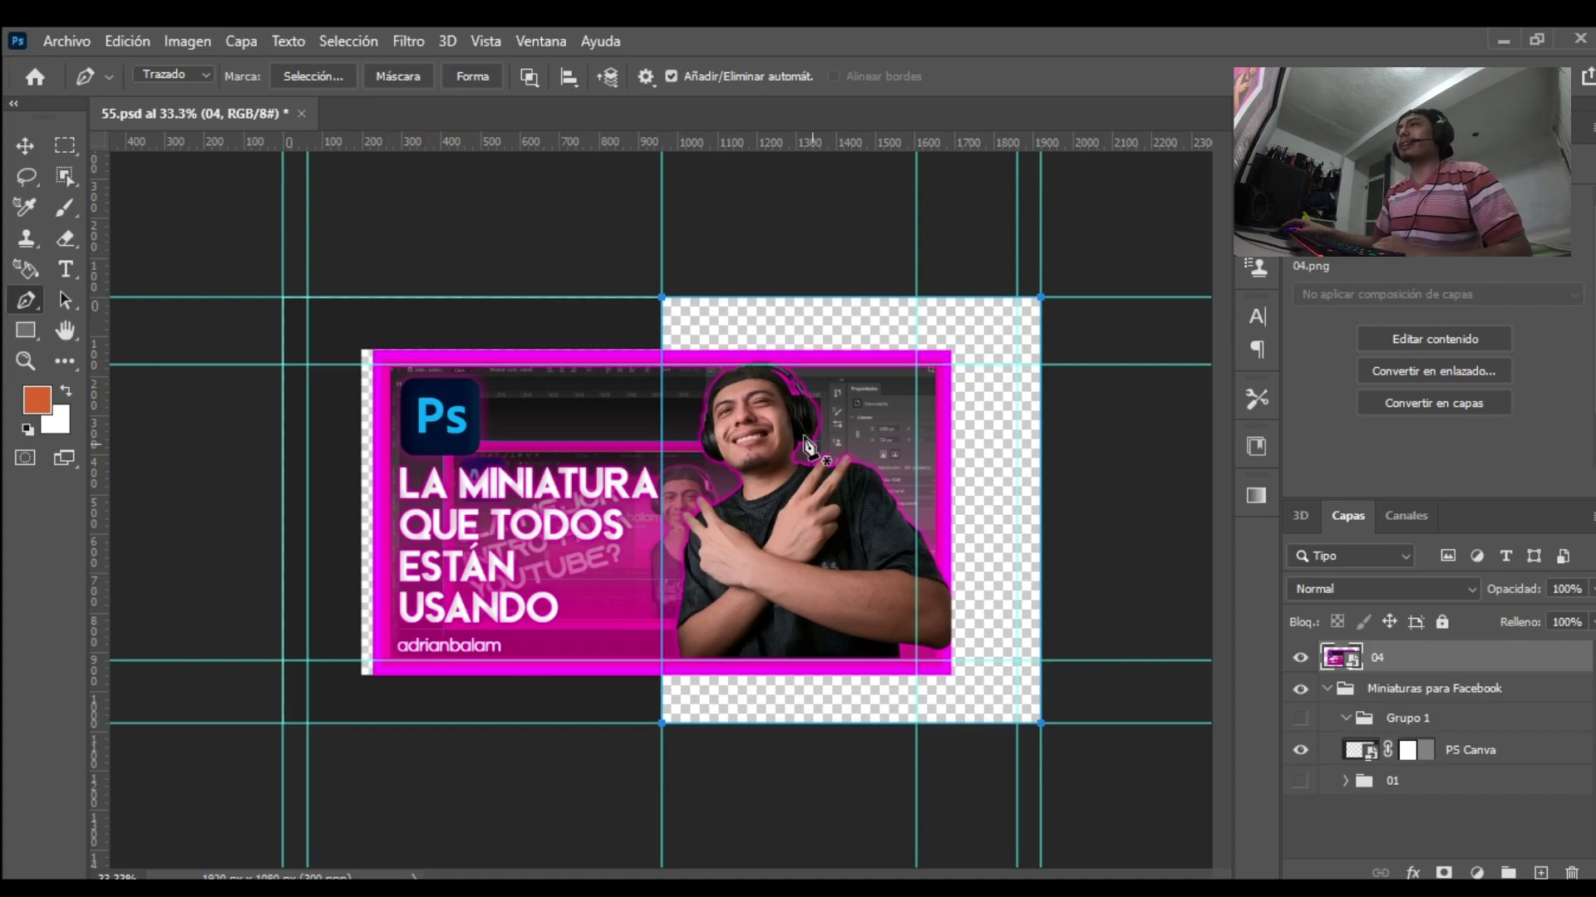
{"action": "left_click", "coordinate": [864, 363]}
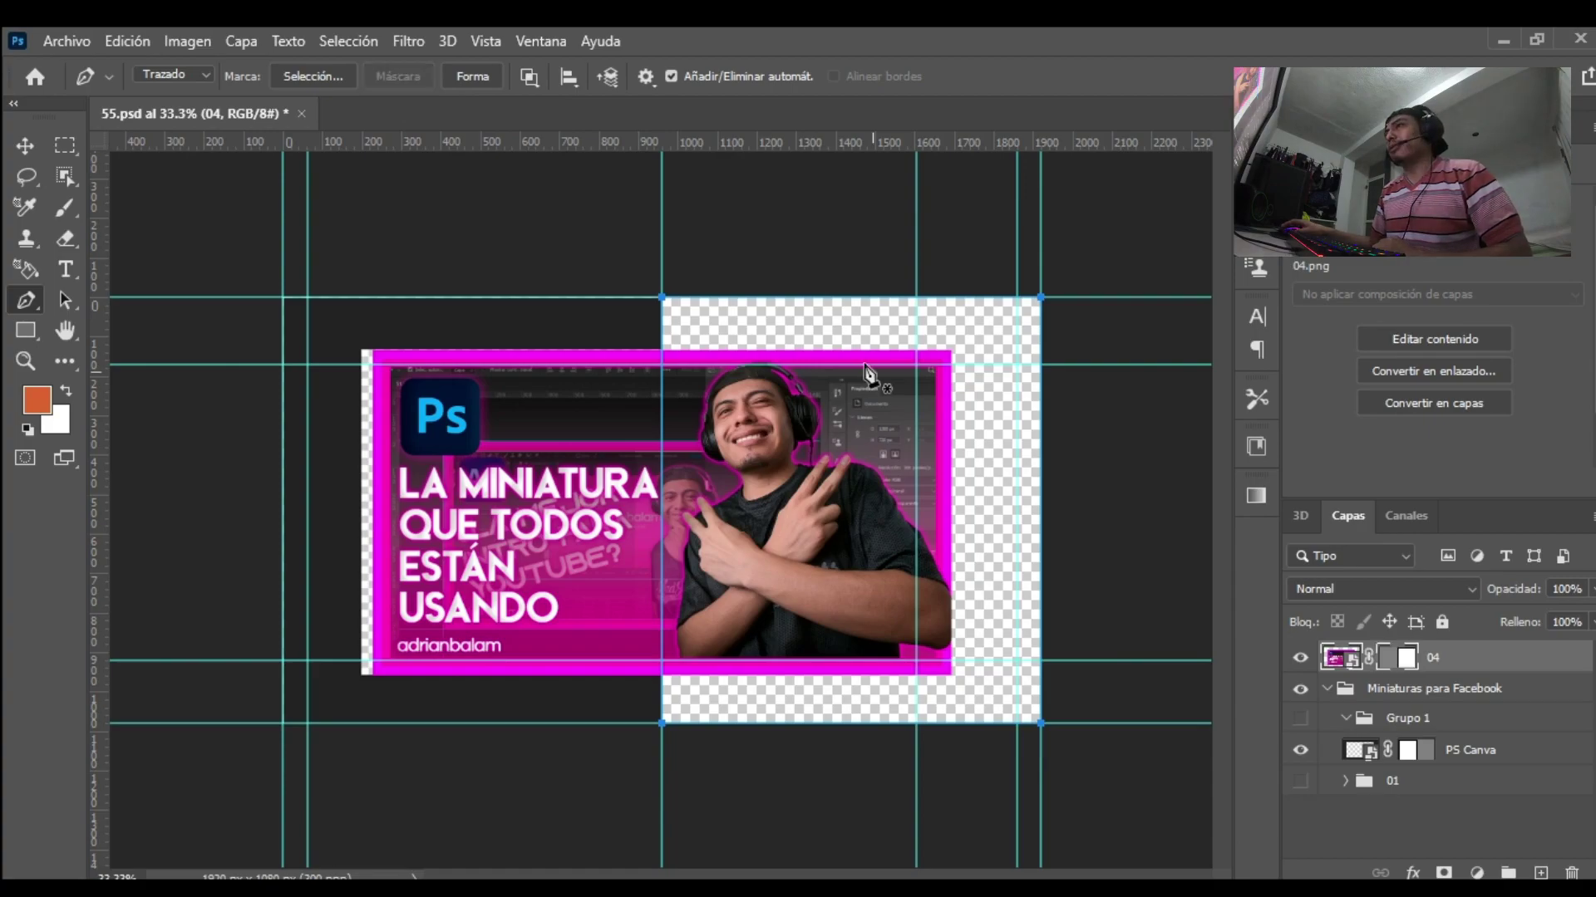
{"action": "left_click", "coordinate": [23, 142]}
{"action": "left_click", "coordinate": [548, 232]}
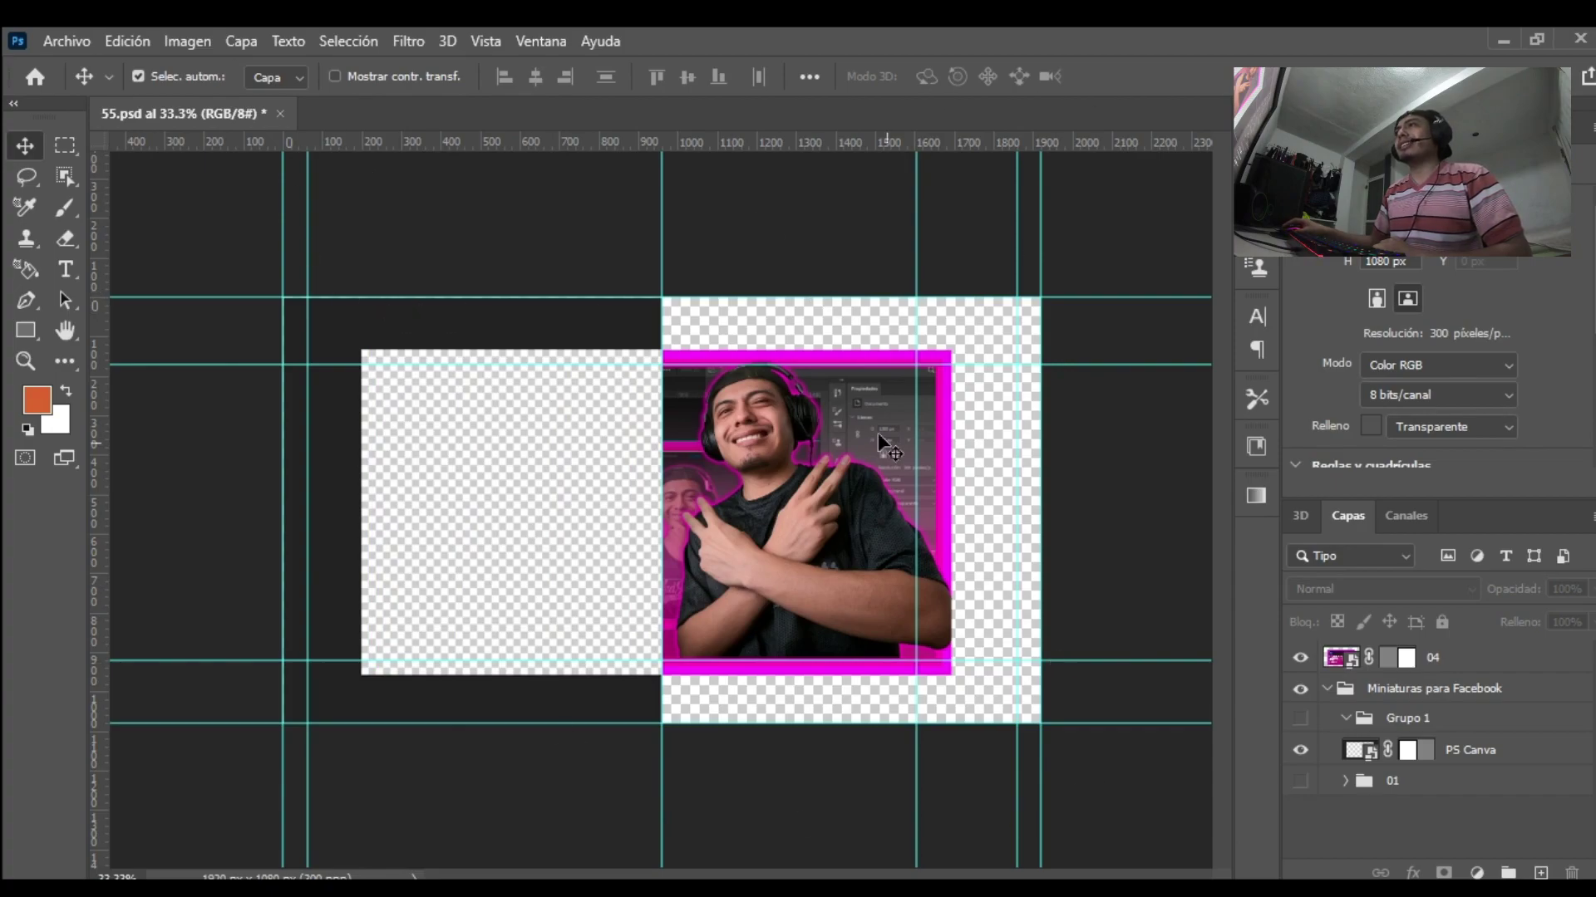
Step: Draw an orange rectangle over the masked thumbnail and snap its upper-left corner to the central guide and the document's top edge
{"action": "key", "text": "u"}
{"action": "left_click_drag", "start_coordinate": [725, 363], "coordinate": [801, 453]}
{"action": "left_click", "coordinate": [12, 148]}
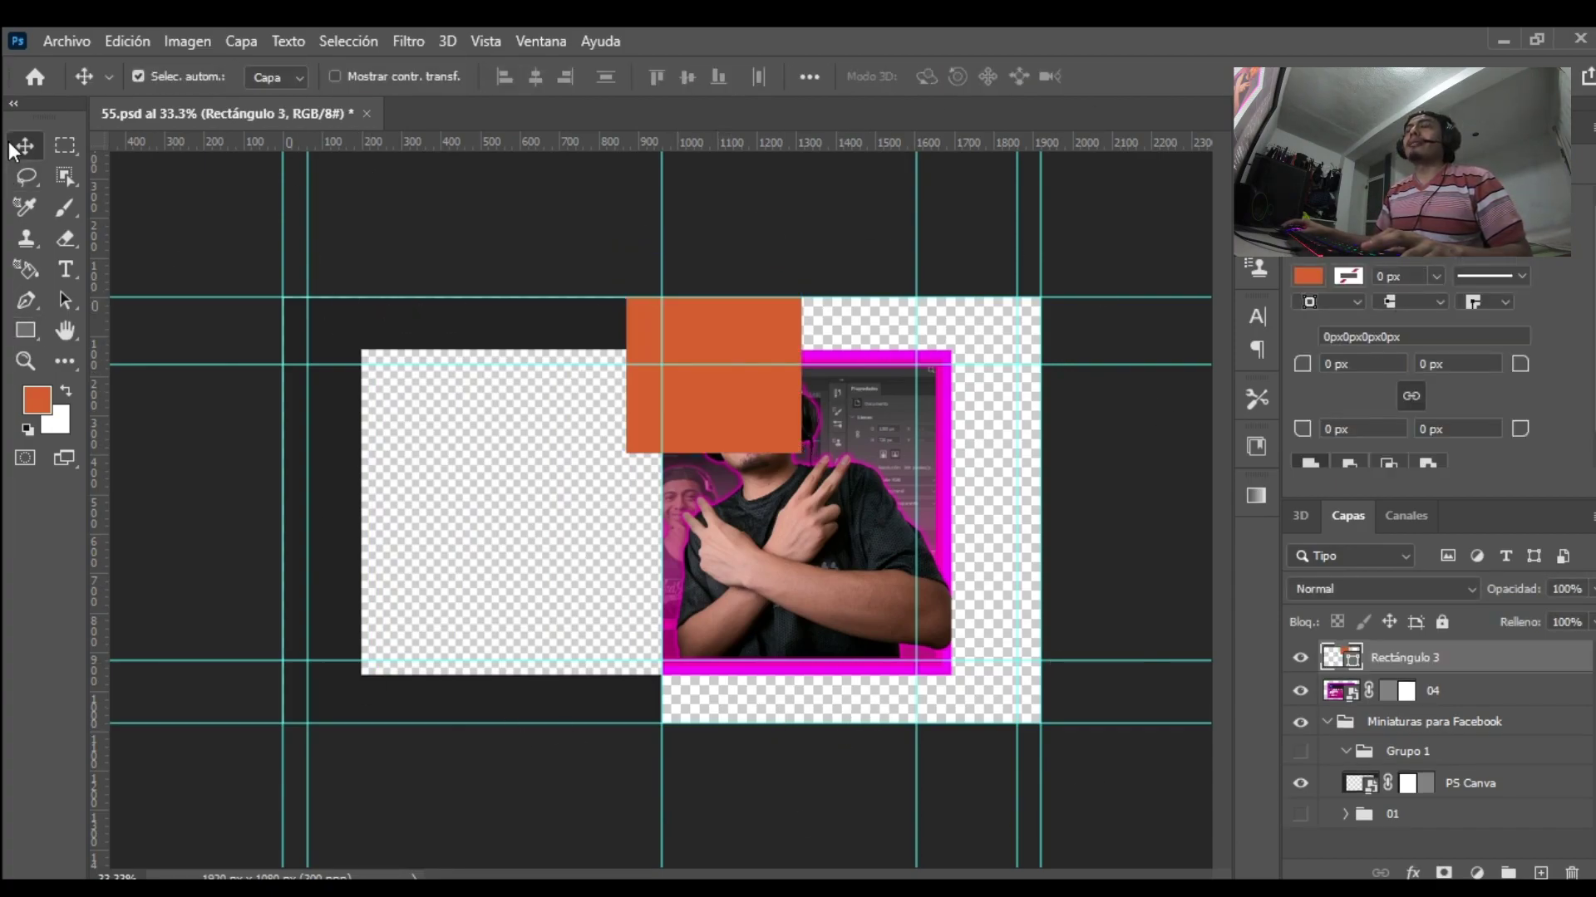
{"action": "left_click_drag", "start_coordinate": [729, 320], "coordinate": [766, 367]}
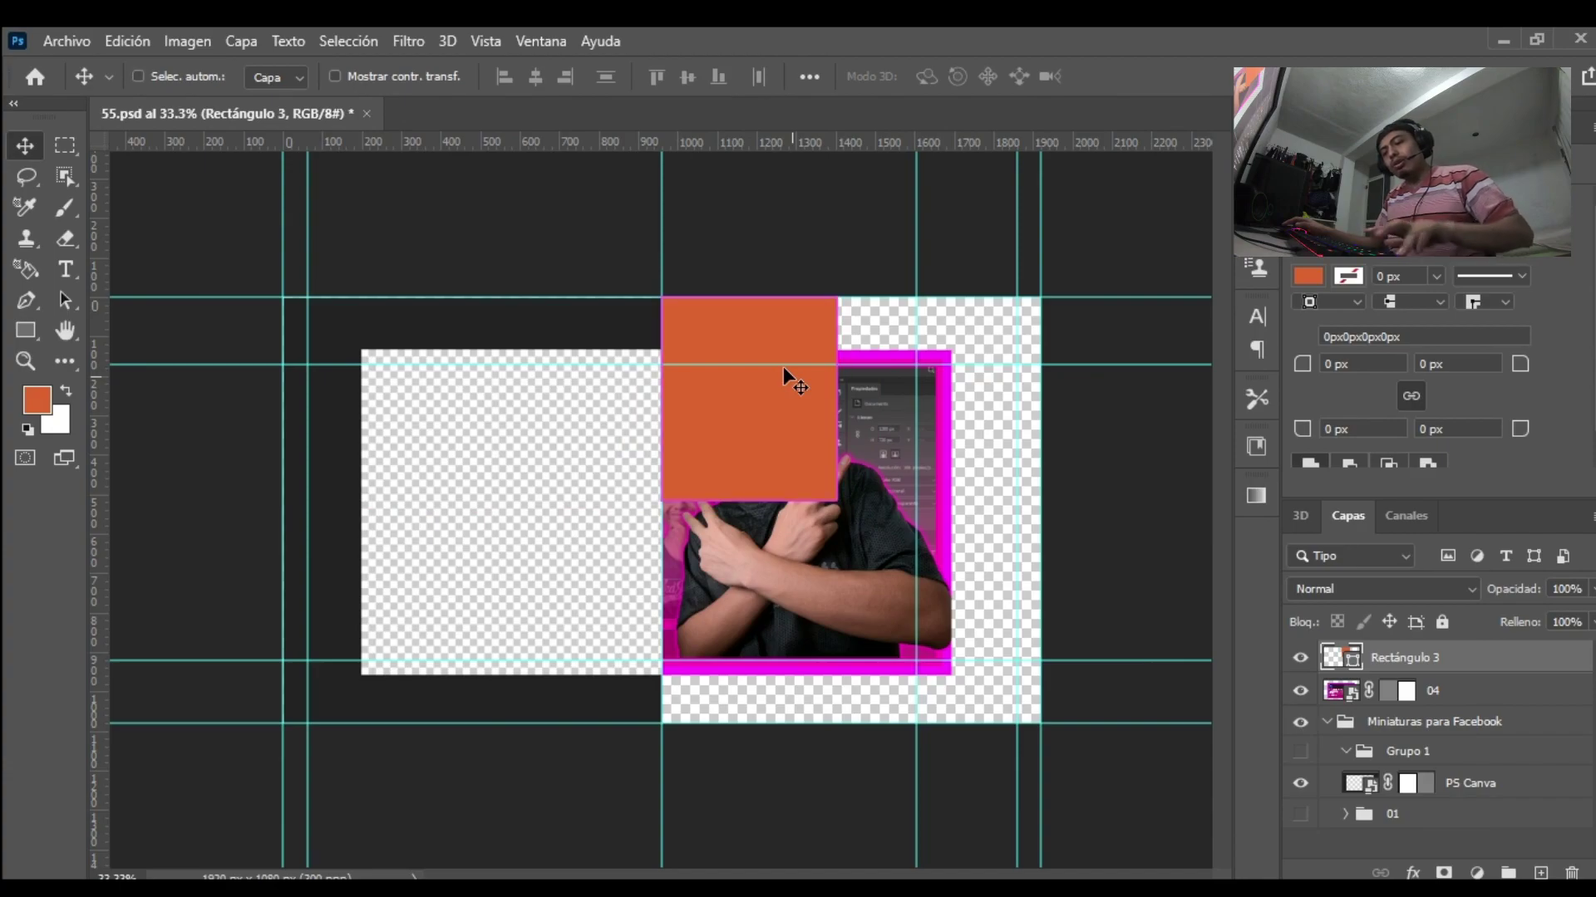
Step: Stretch the rectangle to 216.22% width and 209.30% height so it fills the right half, and place it below layer 04
{"action": "key", "text": "ctrl+t"}
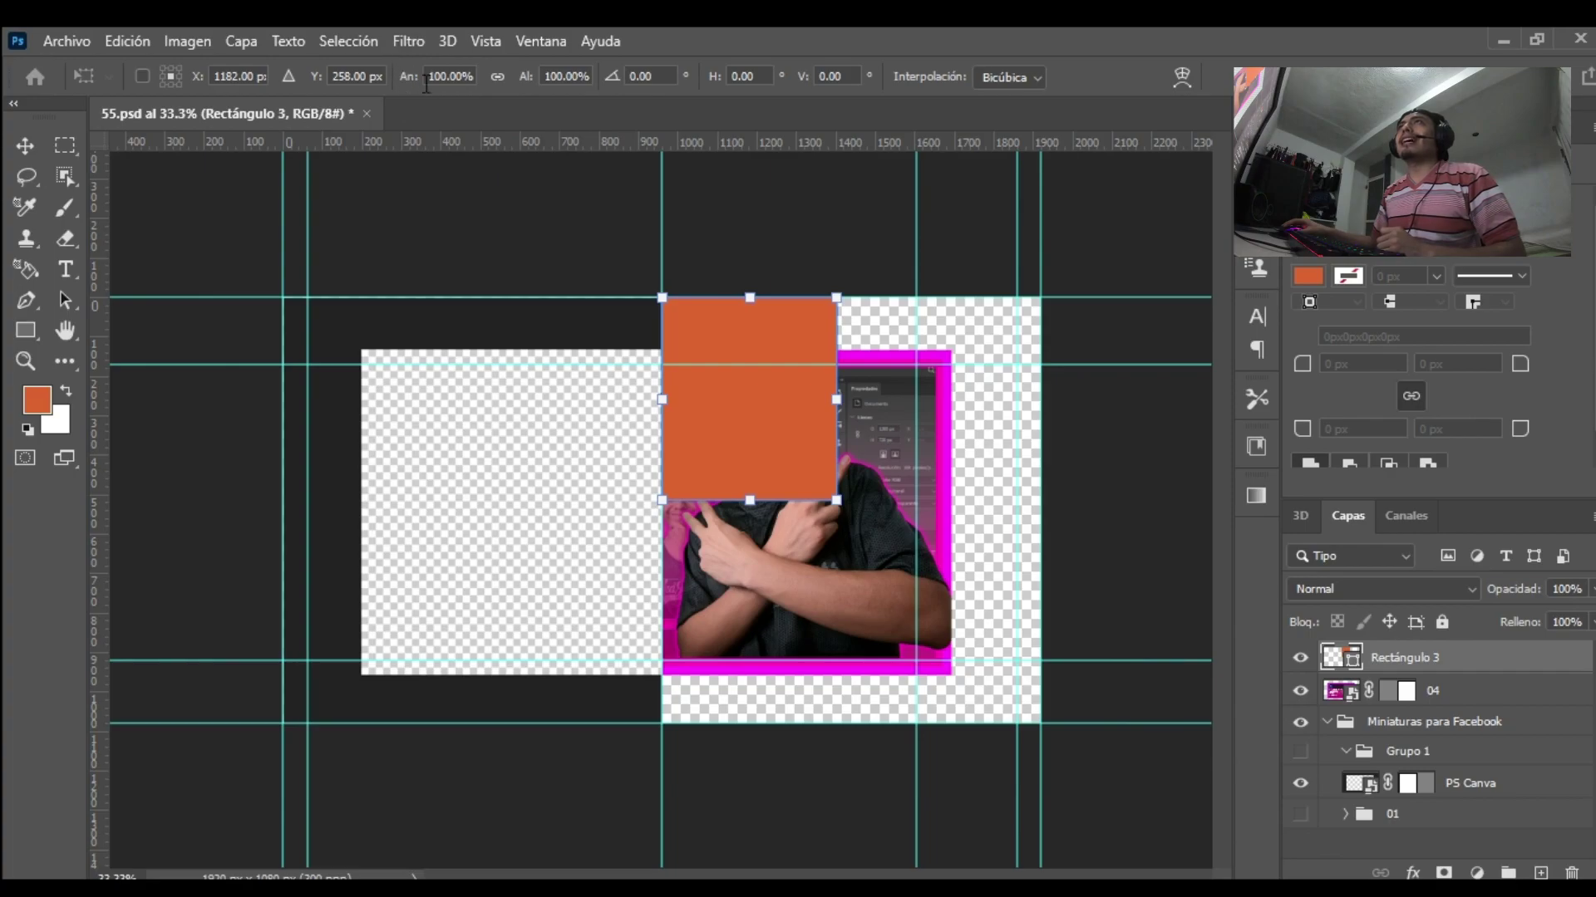
{"action": "left_click_drag", "start_coordinate": [840, 401], "coordinate": [1041, 410]}
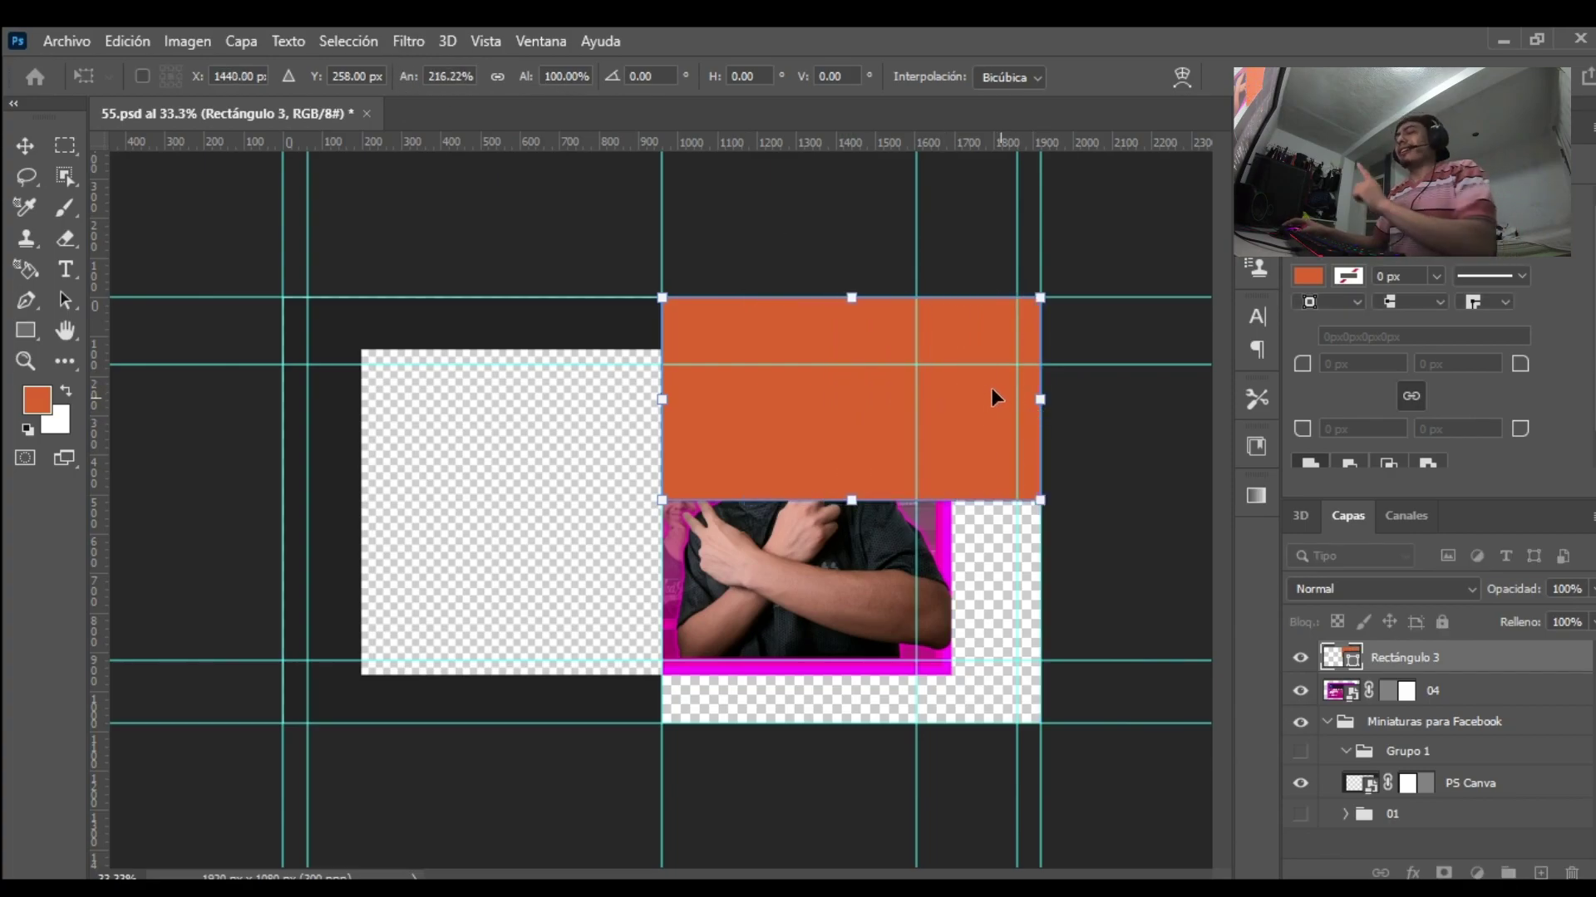
{"action": "left_click_drag", "start_coordinate": [849, 506], "coordinate": [873, 723]}
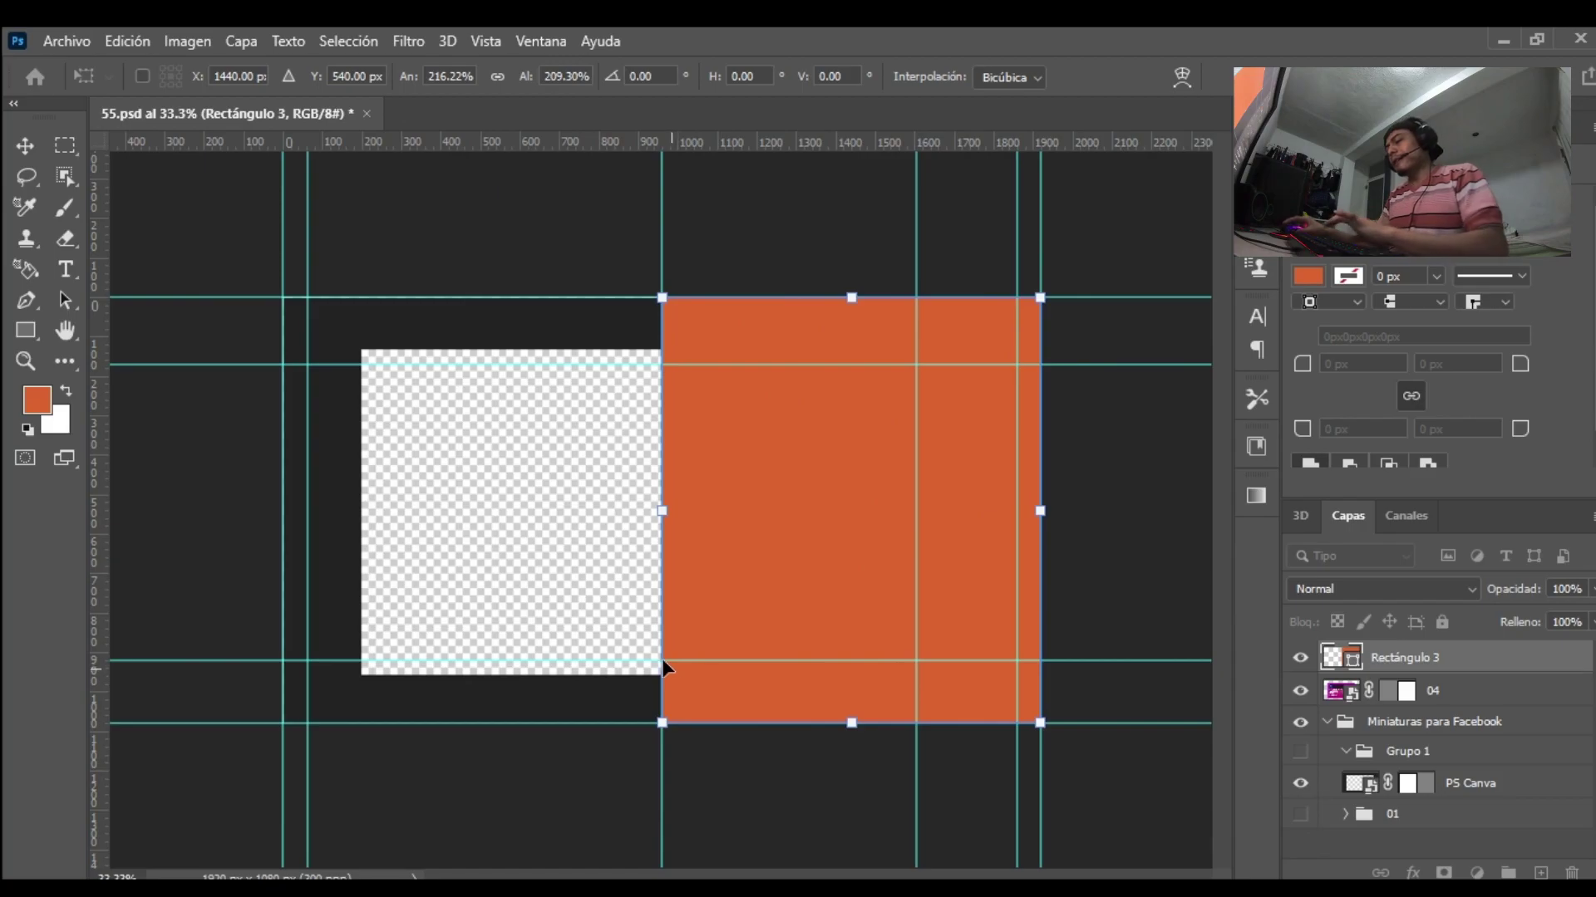
{"action": "key", "text": "Return"}
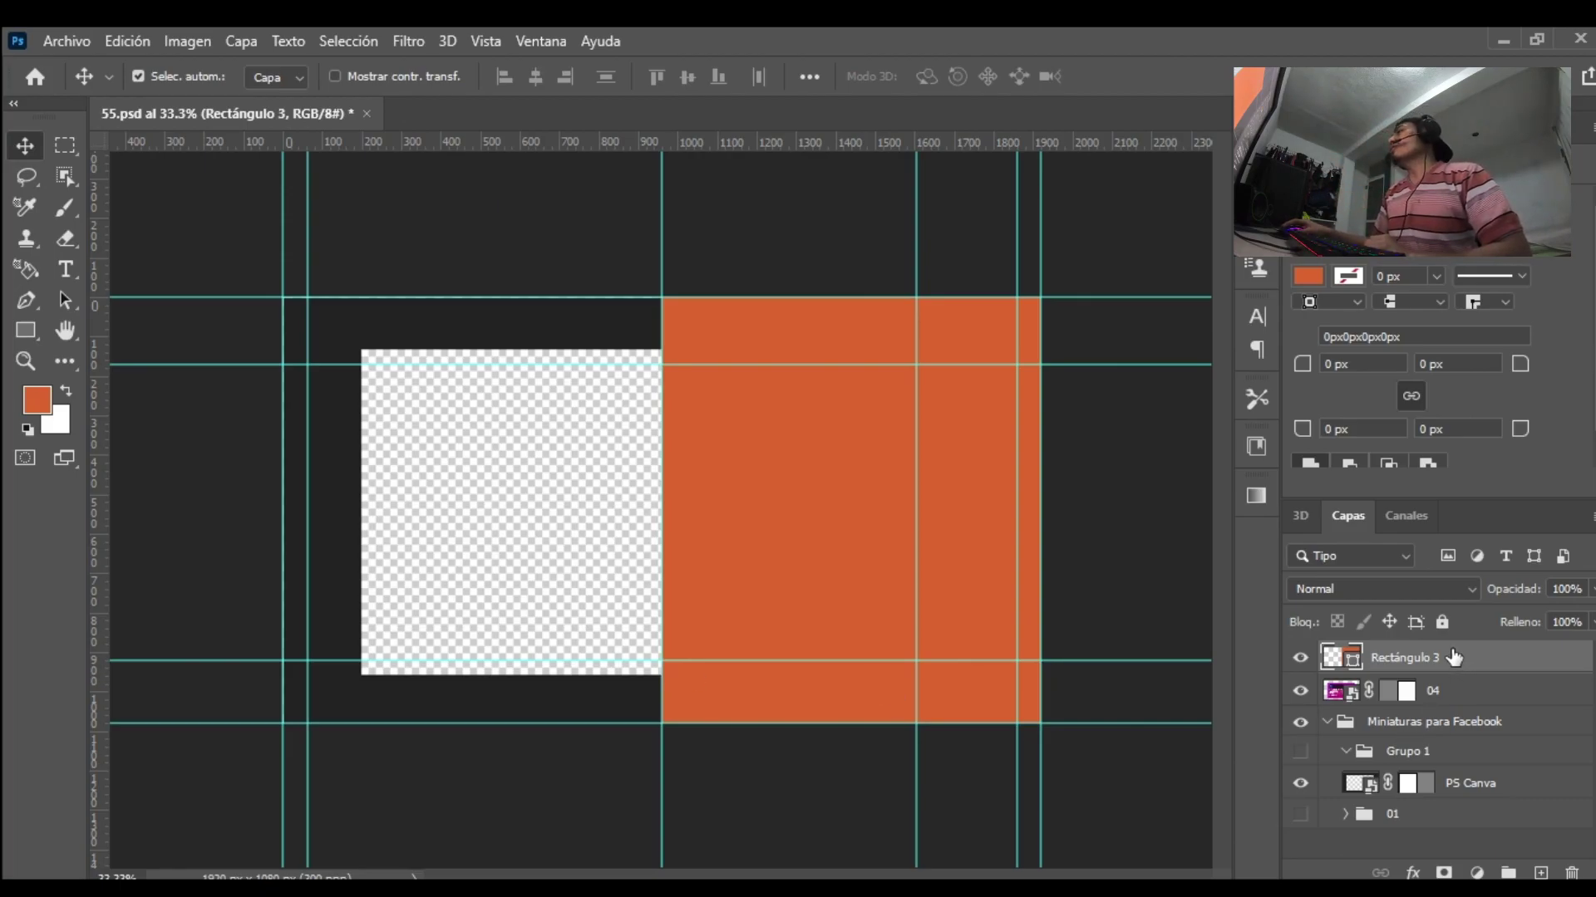
{"action": "left_click_drag", "start_coordinate": [1446, 659], "coordinate": [1454, 713]}
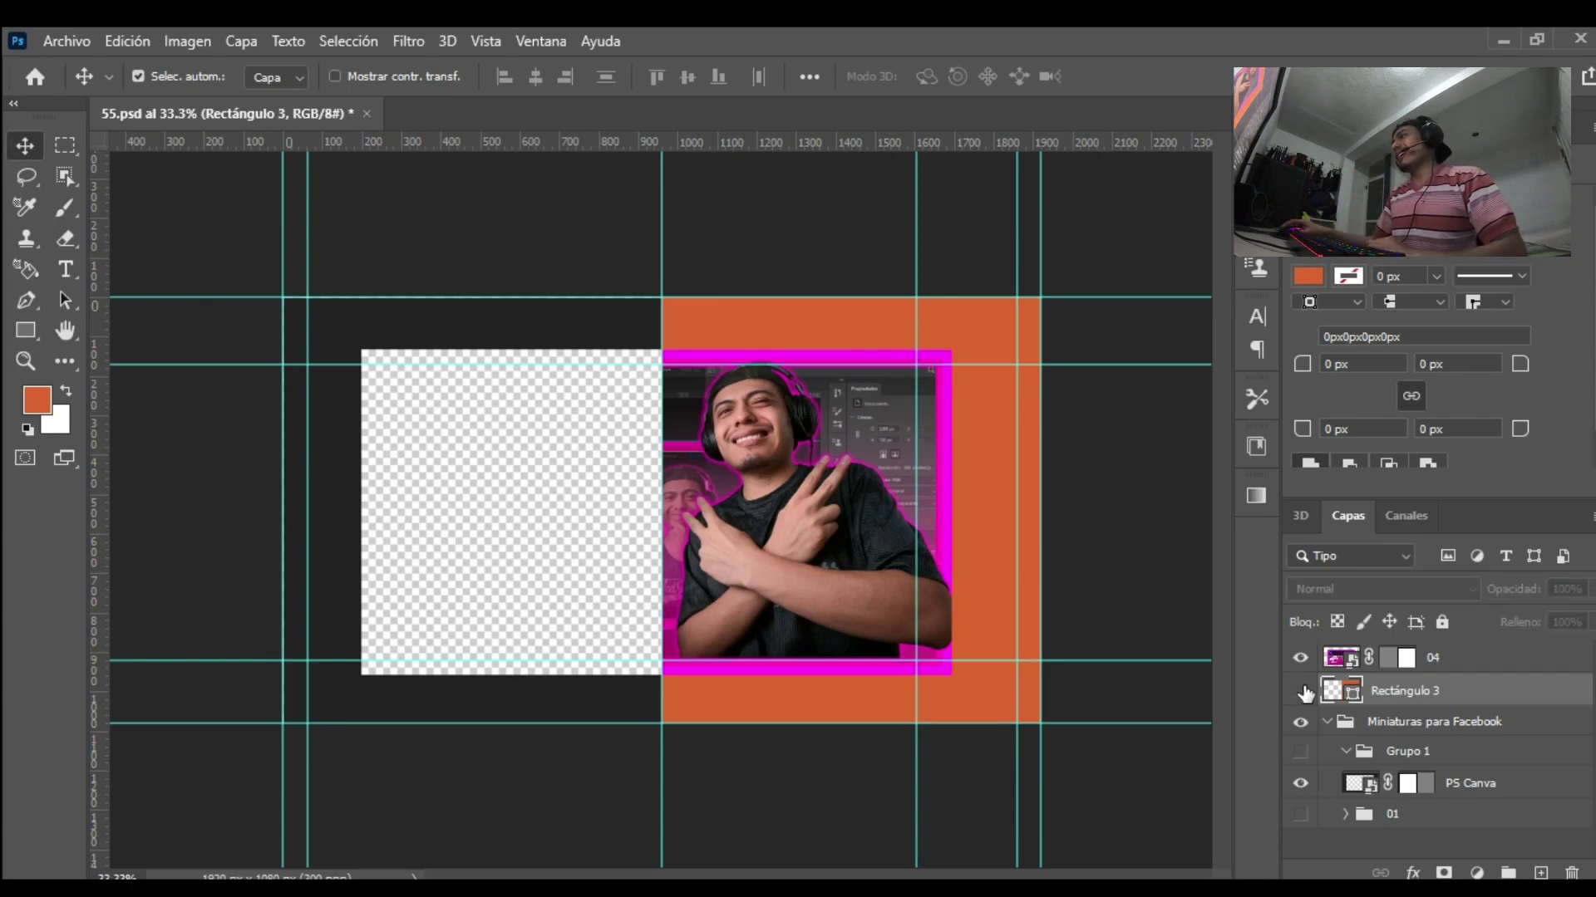
Step: Temporarily hide Rectángulo 3 and show group 01 to compare with the finished design, and restore both layers' visibility
{"action": "left_click_drag", "start_coordinate": [1300, 690], "coordinate": [1304, 728]}
{"action": "left_click", "coordinate": [1300, 815]}
{"action": "left_click", "coordinate": [1299, 721]}
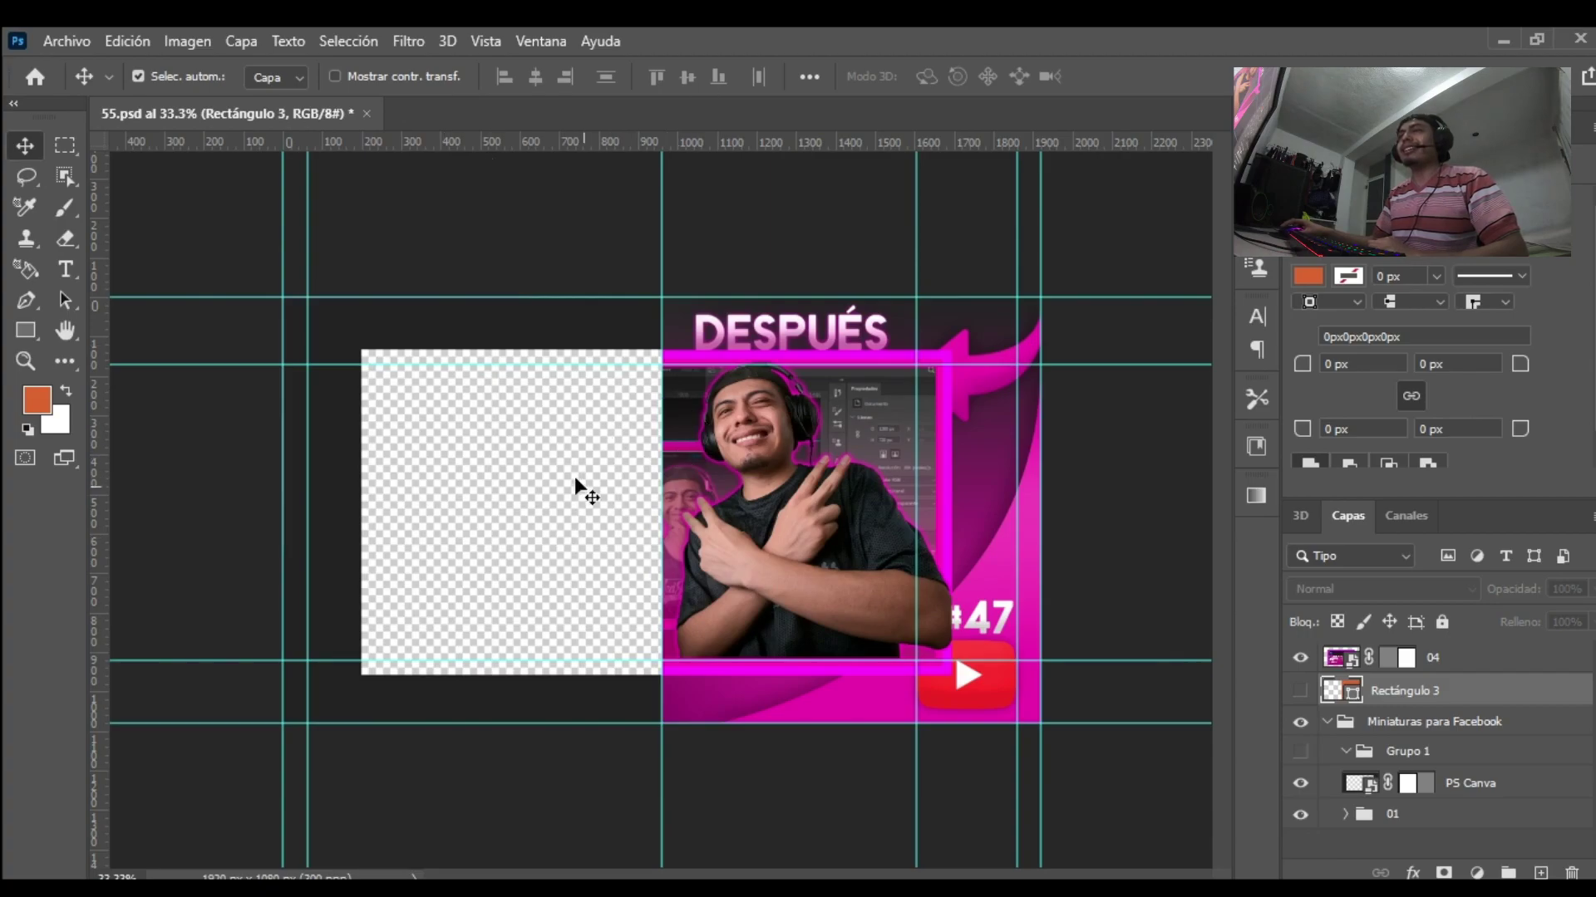
{"action": "left_click", "coordinate": [1294, 816]}
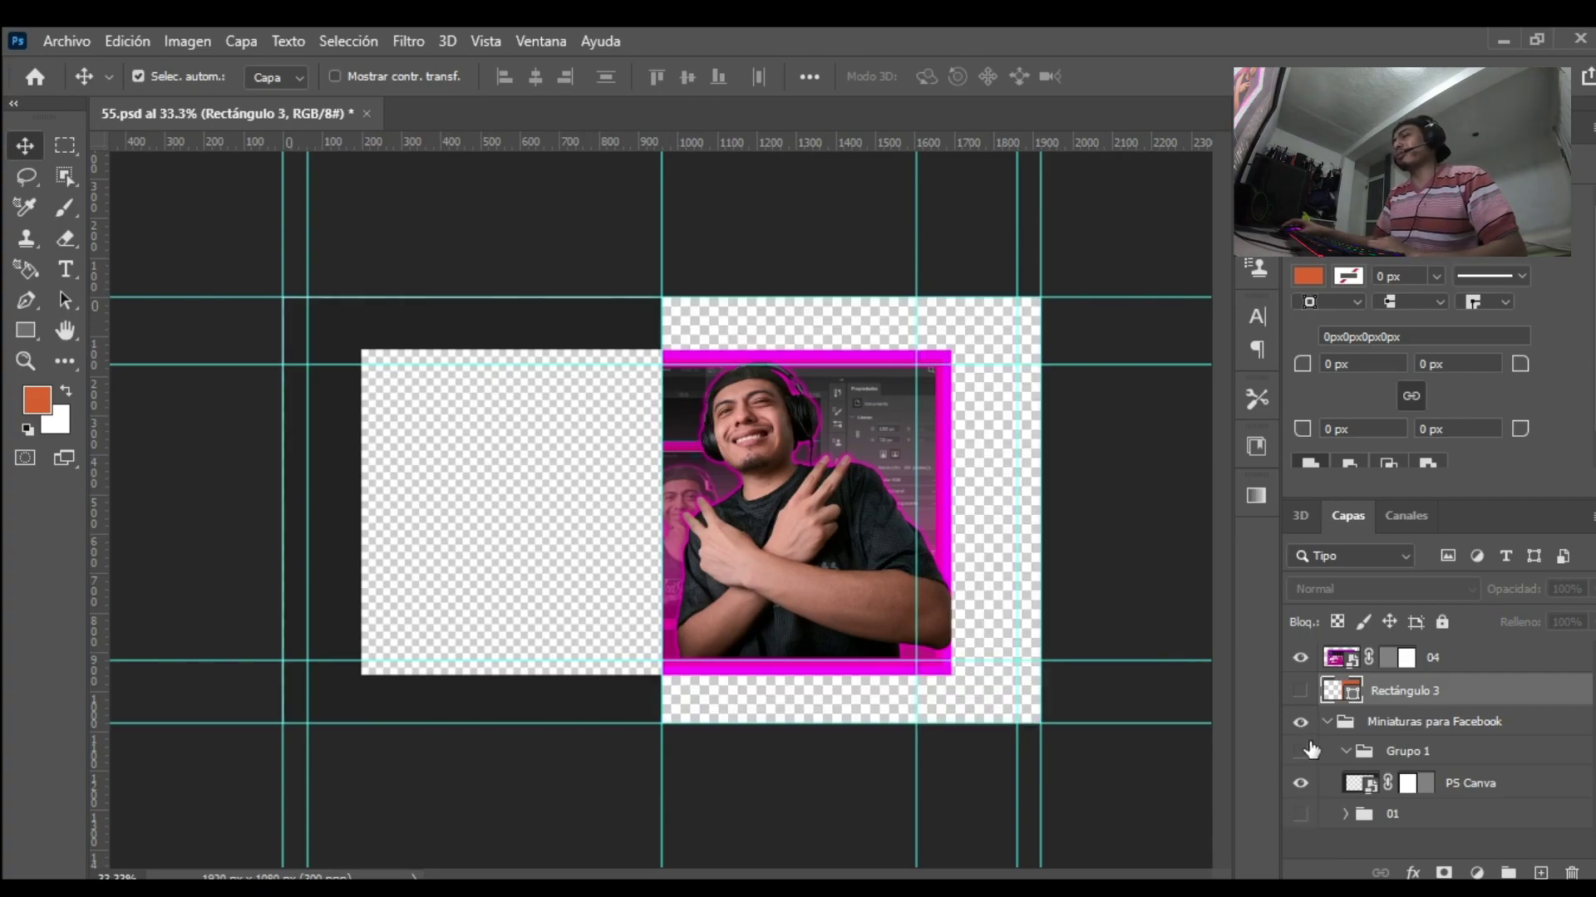
{"action": "left_click", "coordinate": [1300, 690]}
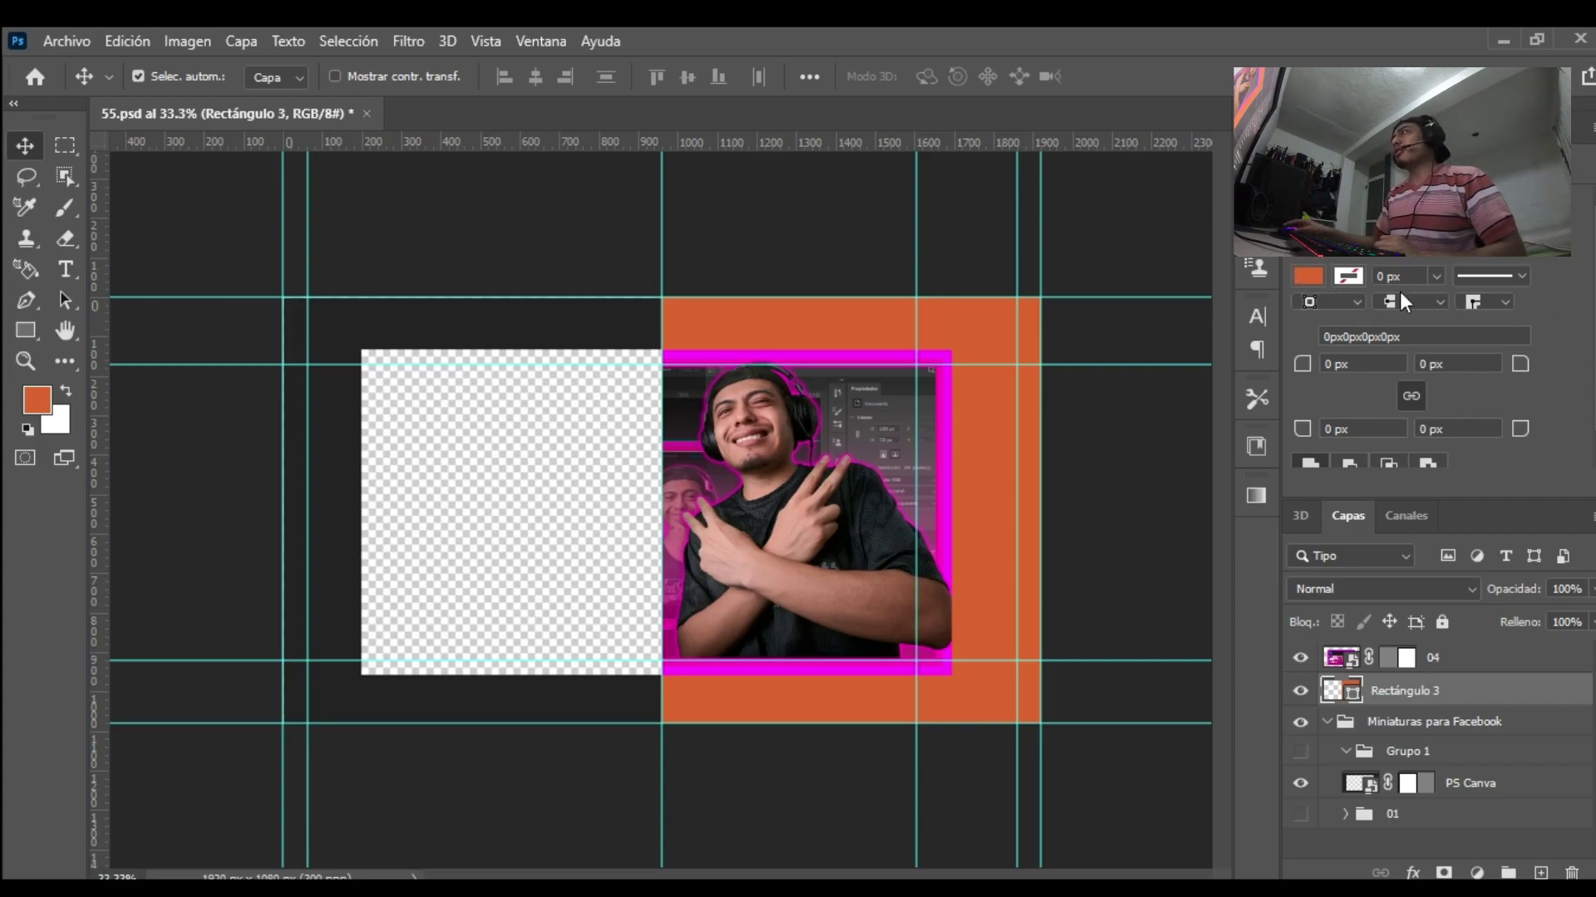
Step: Change the rectangle's fill to near-black and make layers 04, Rectángulo 3 and PS Canva visible
{"action": "key", "text": "i"}
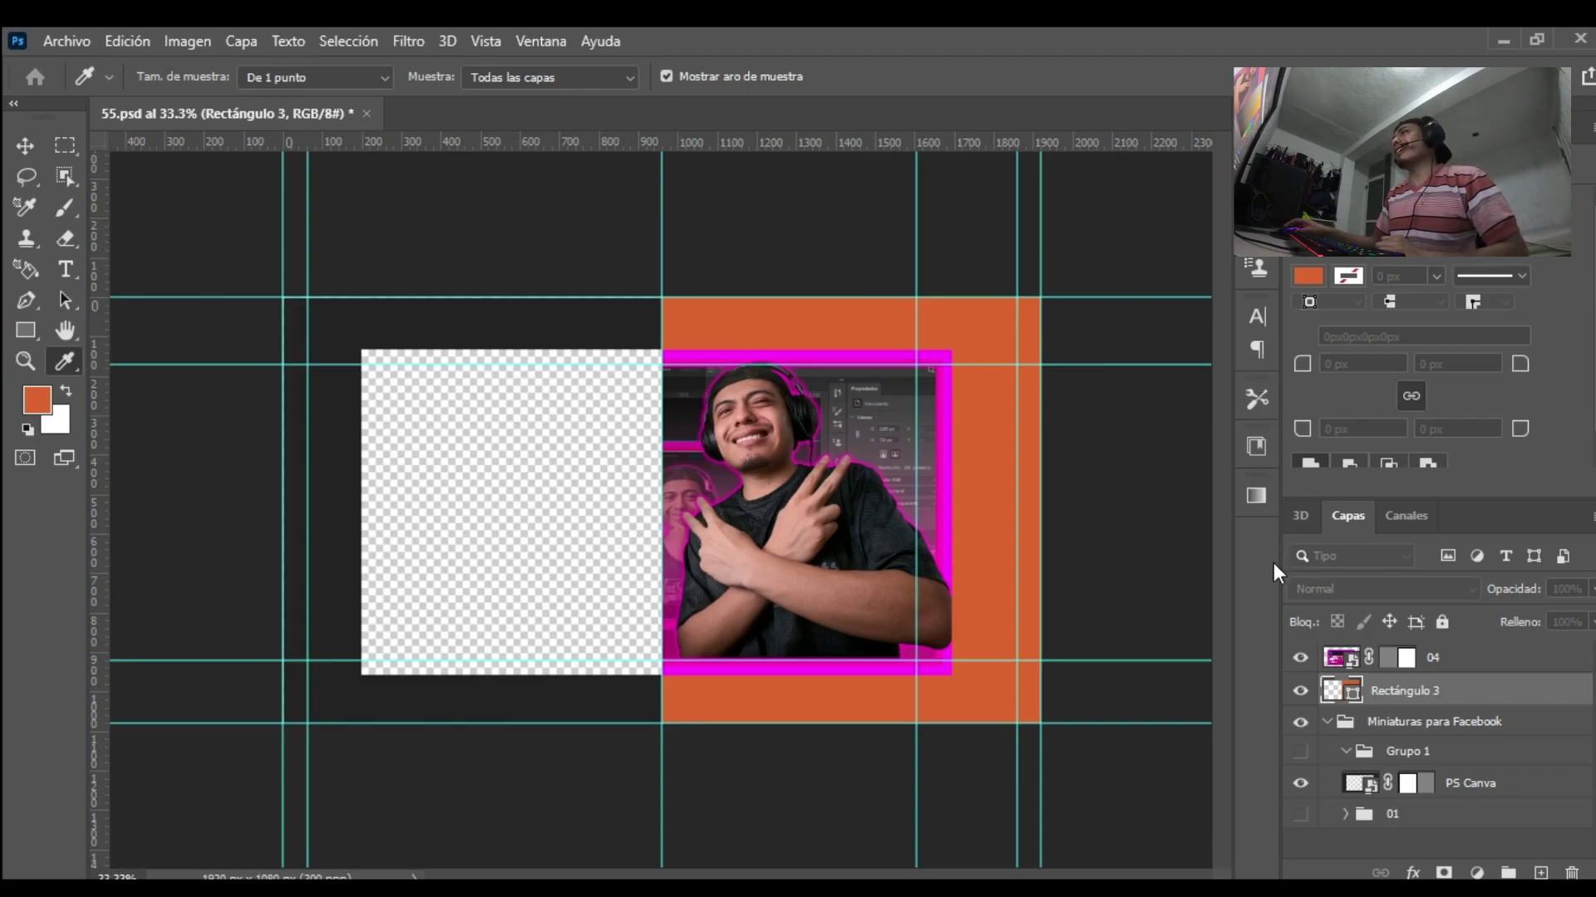
{"action": "left_click", "coordinate": [1110, 386]}
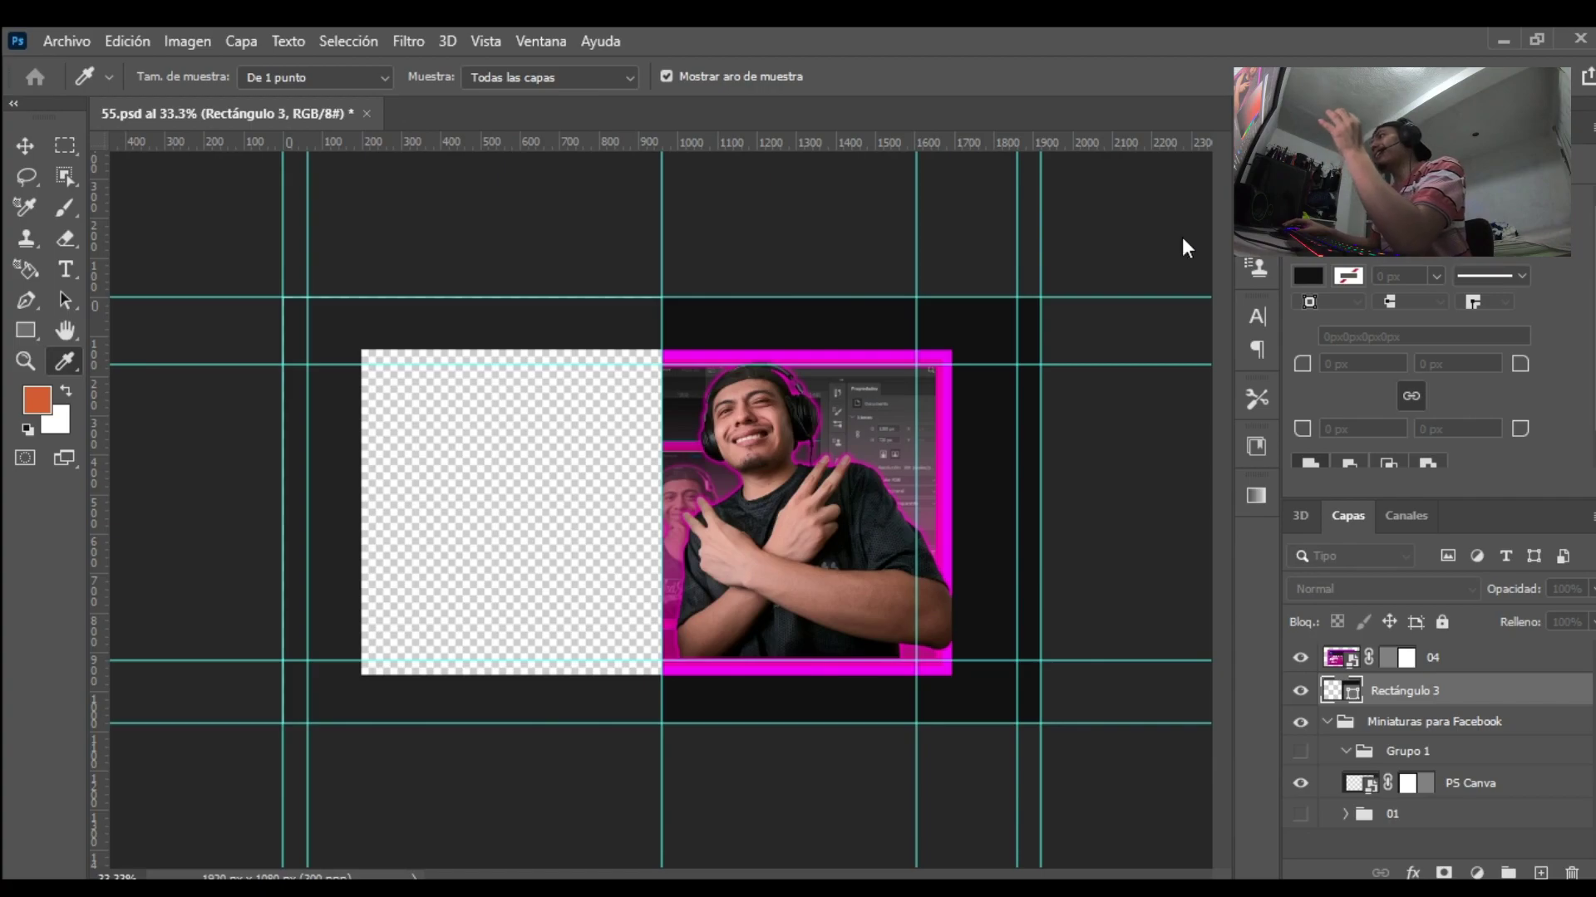
{"action": "key", "text": "v"}
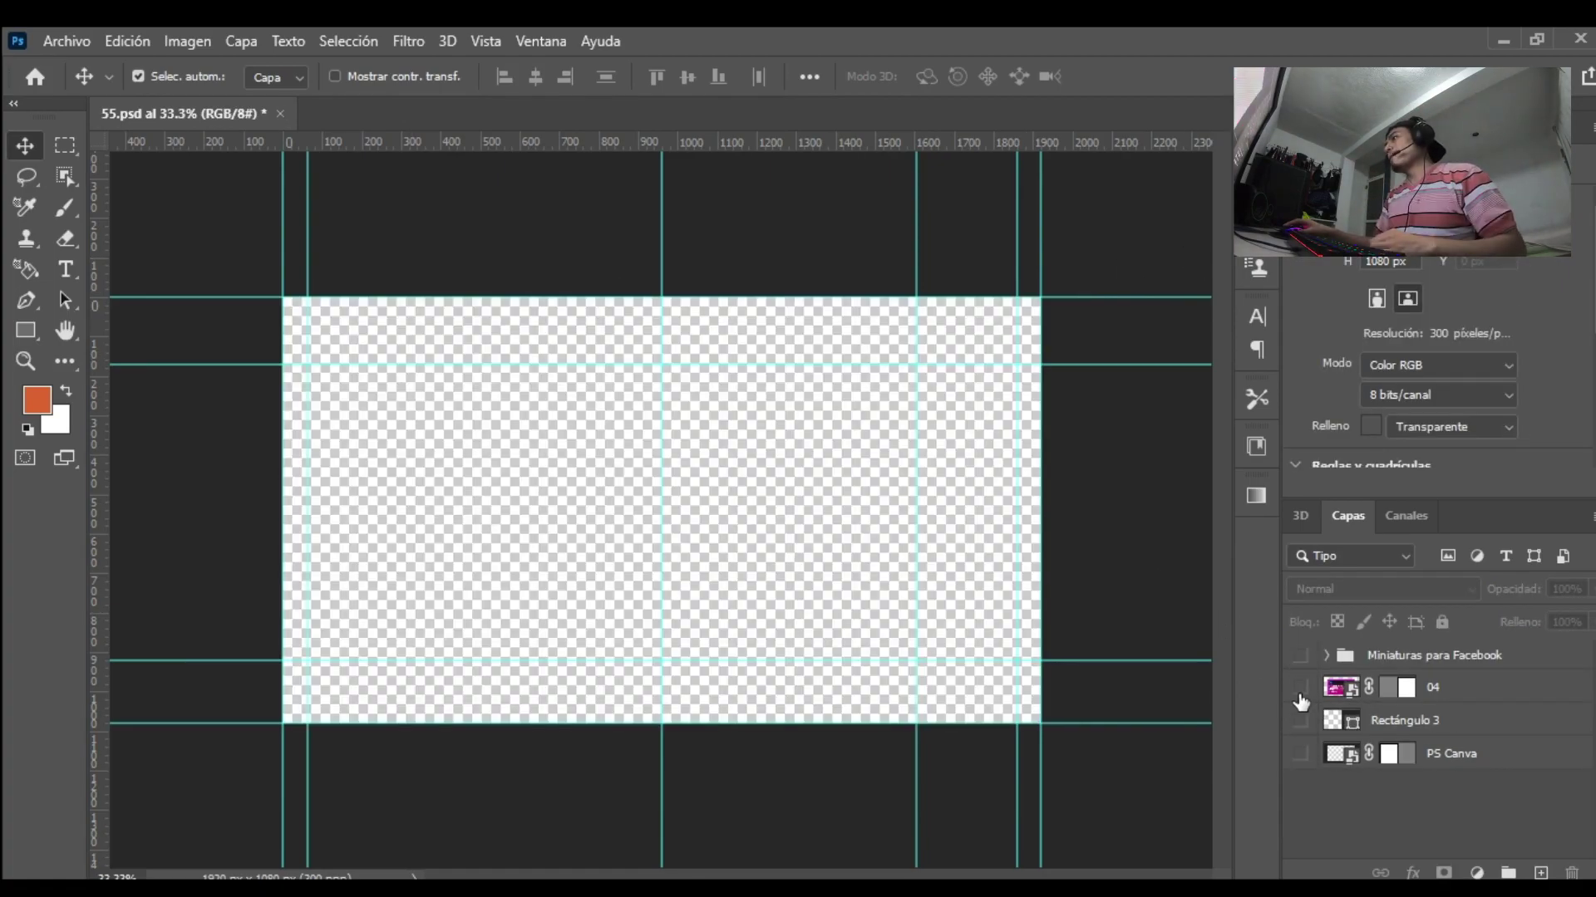
{"action": "left_click_drag", "start_coordinate": [1299, 686], "coordinate": [1303, 754]}
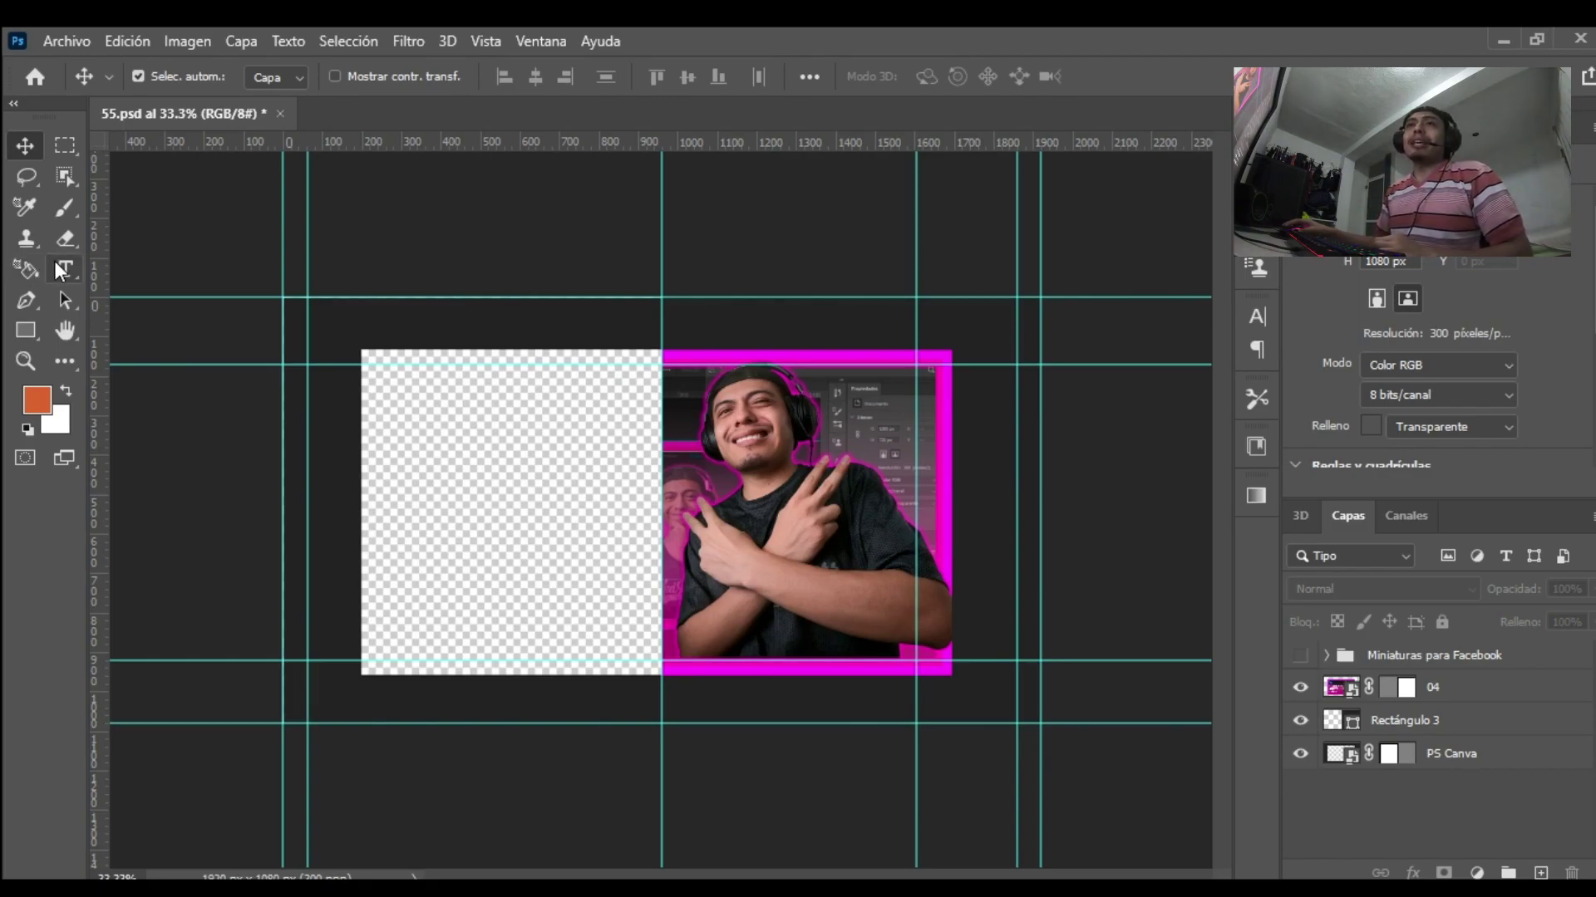
Step: Add the white heading ANTES in Beckman at 30 pt above the blank-canvas image
{"action": "left_click", "coordinate": [63, 270]}
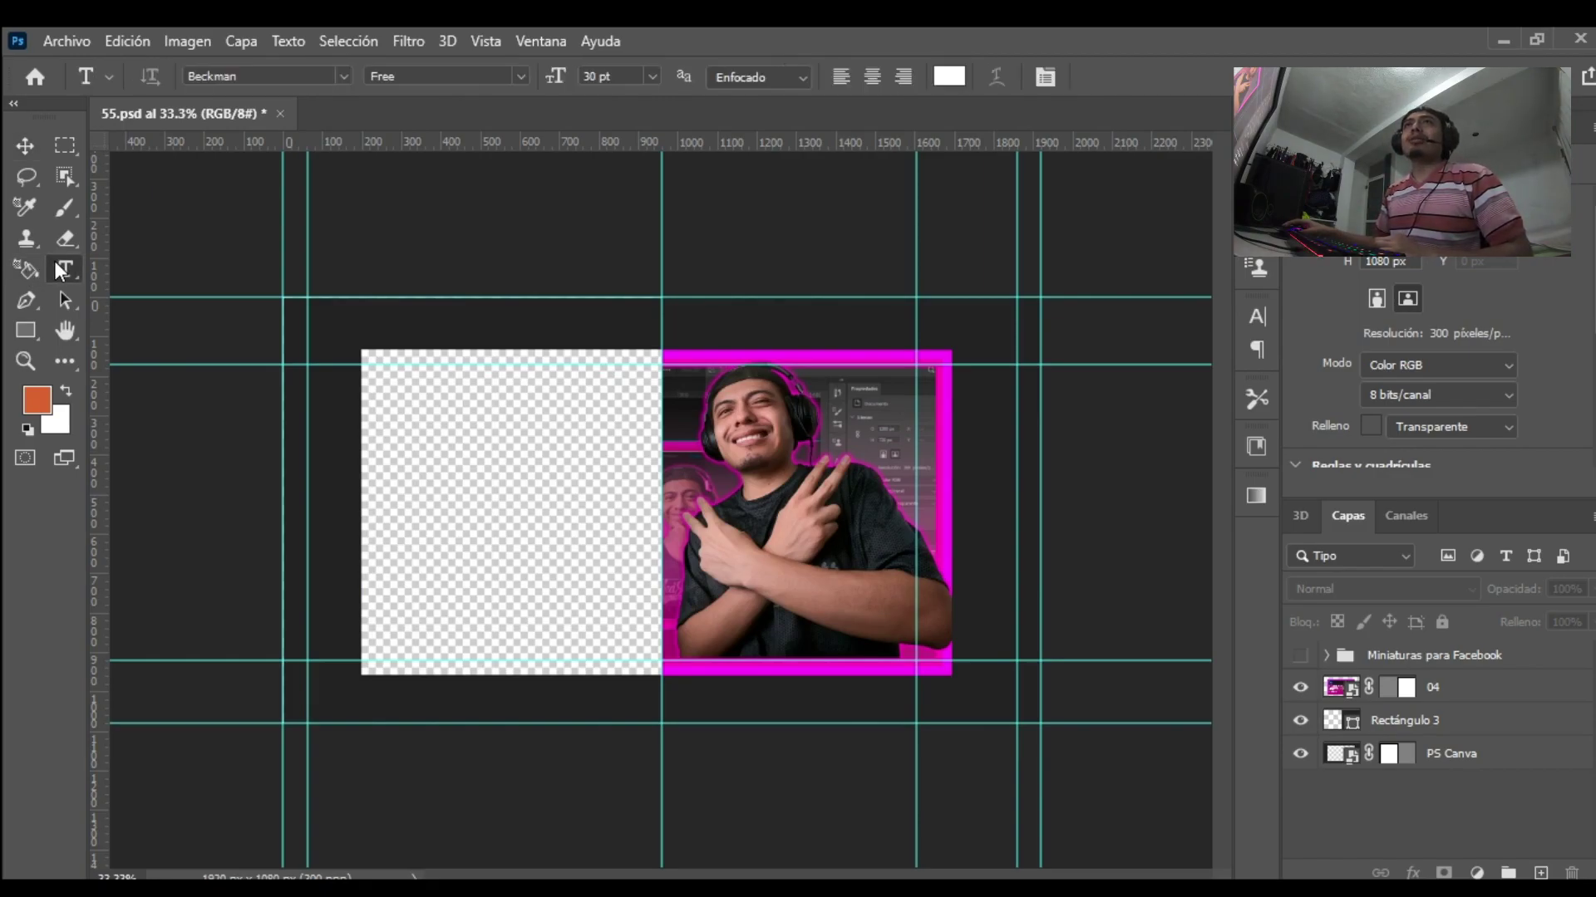
{"action": "left_click", "coordinate": [419, 345]}
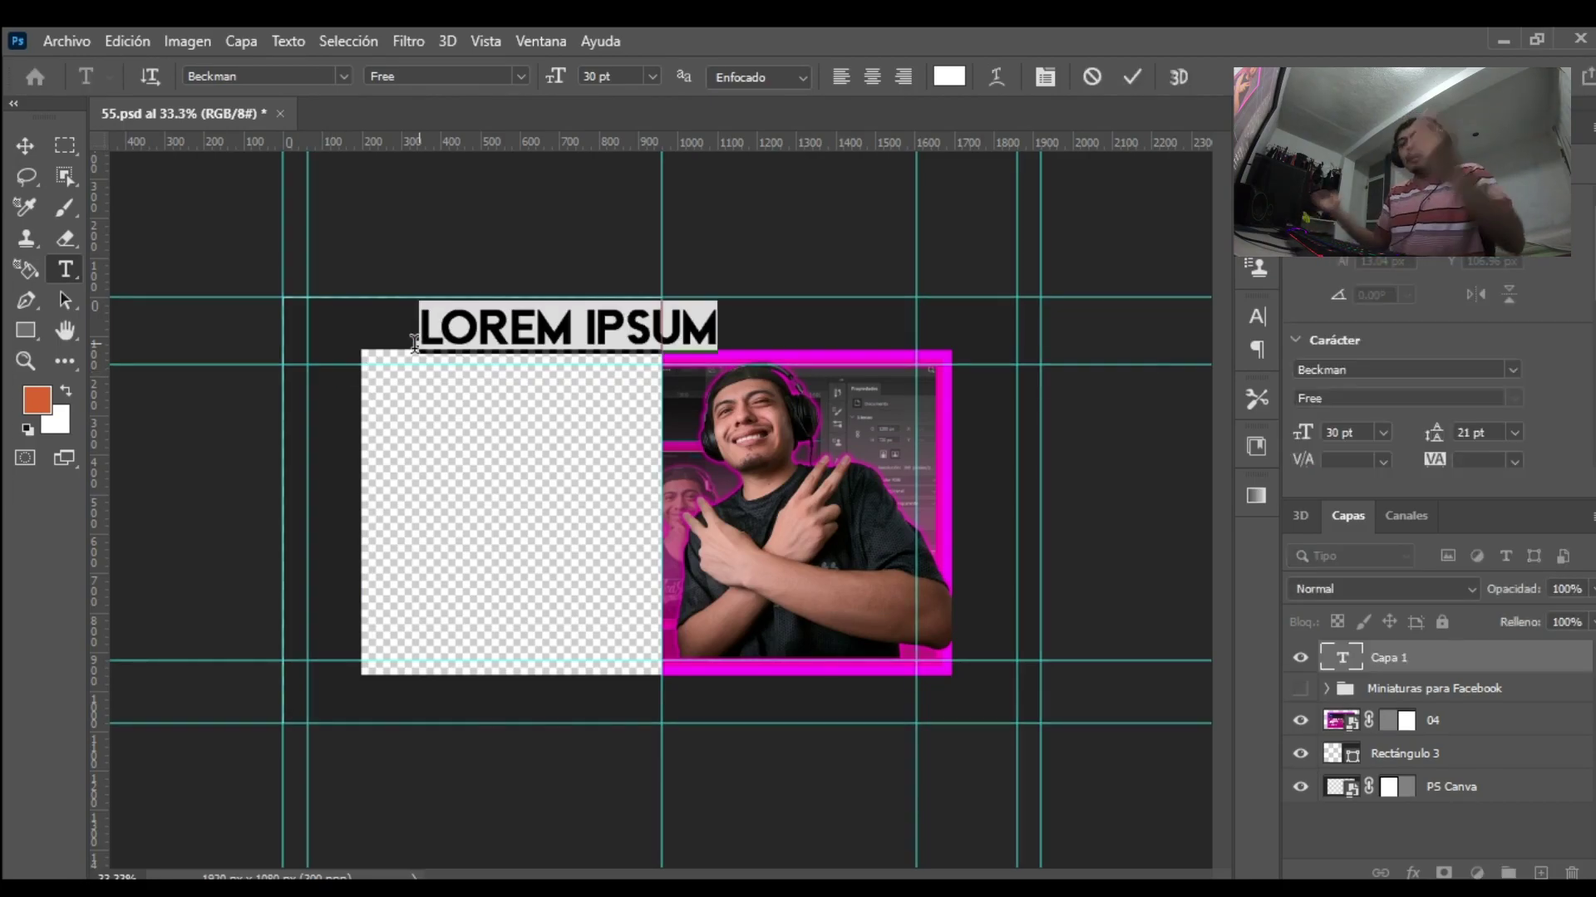
{"action": "type", "text": "AN"}
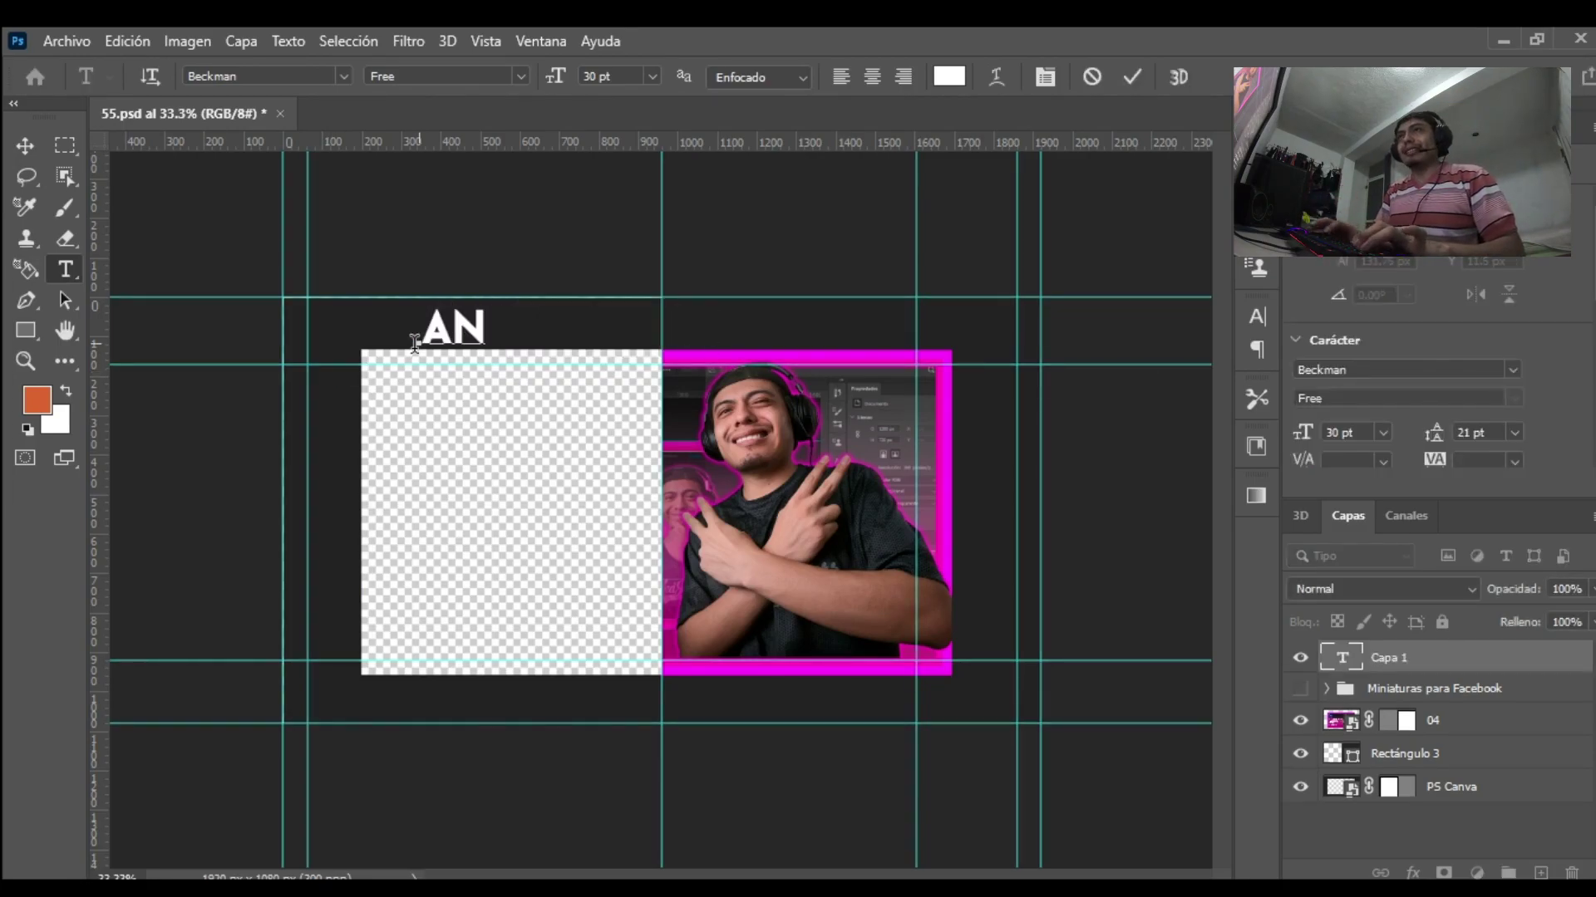
{"action": "type", "text": "TES"}
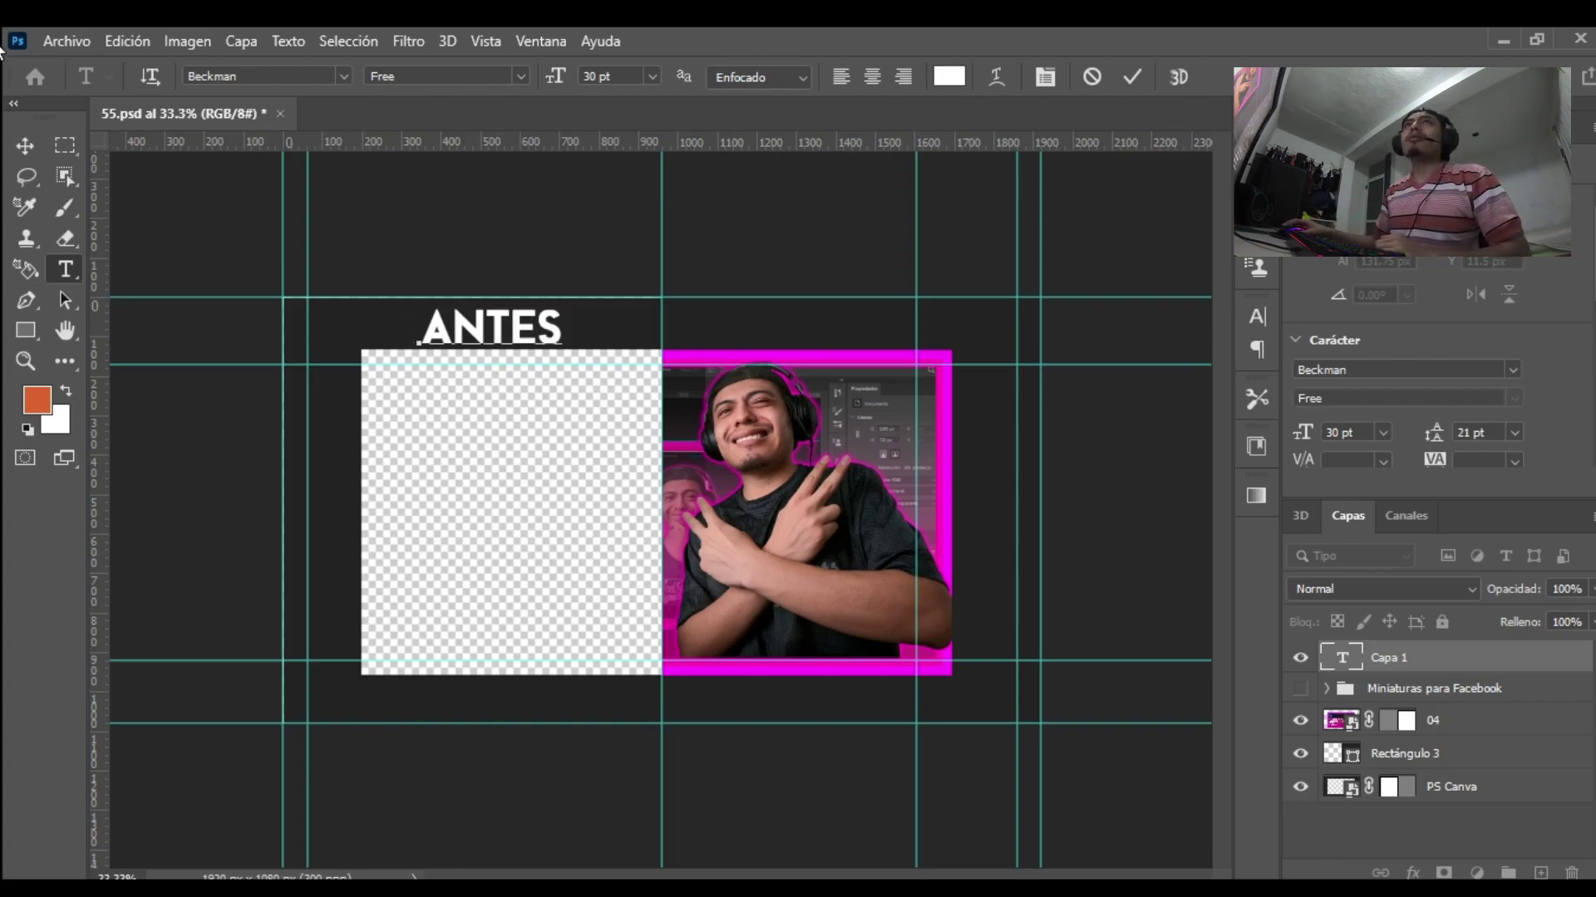
{"action": "left_click", "coordinate": [22, 147]}
Step: Position the ANTES heading just above the blank-canvas image, roughly centred over its masked half
{"action": "mouse_move", "coordinate": [491, 330]}
{"action": "left_mouse_down"}
{"action": "mouse_move", "coordinate": [522, 330]}
{"action": "mouse_move", "coordinate": [507, 337]}
{"action": "left_mouse_up"}
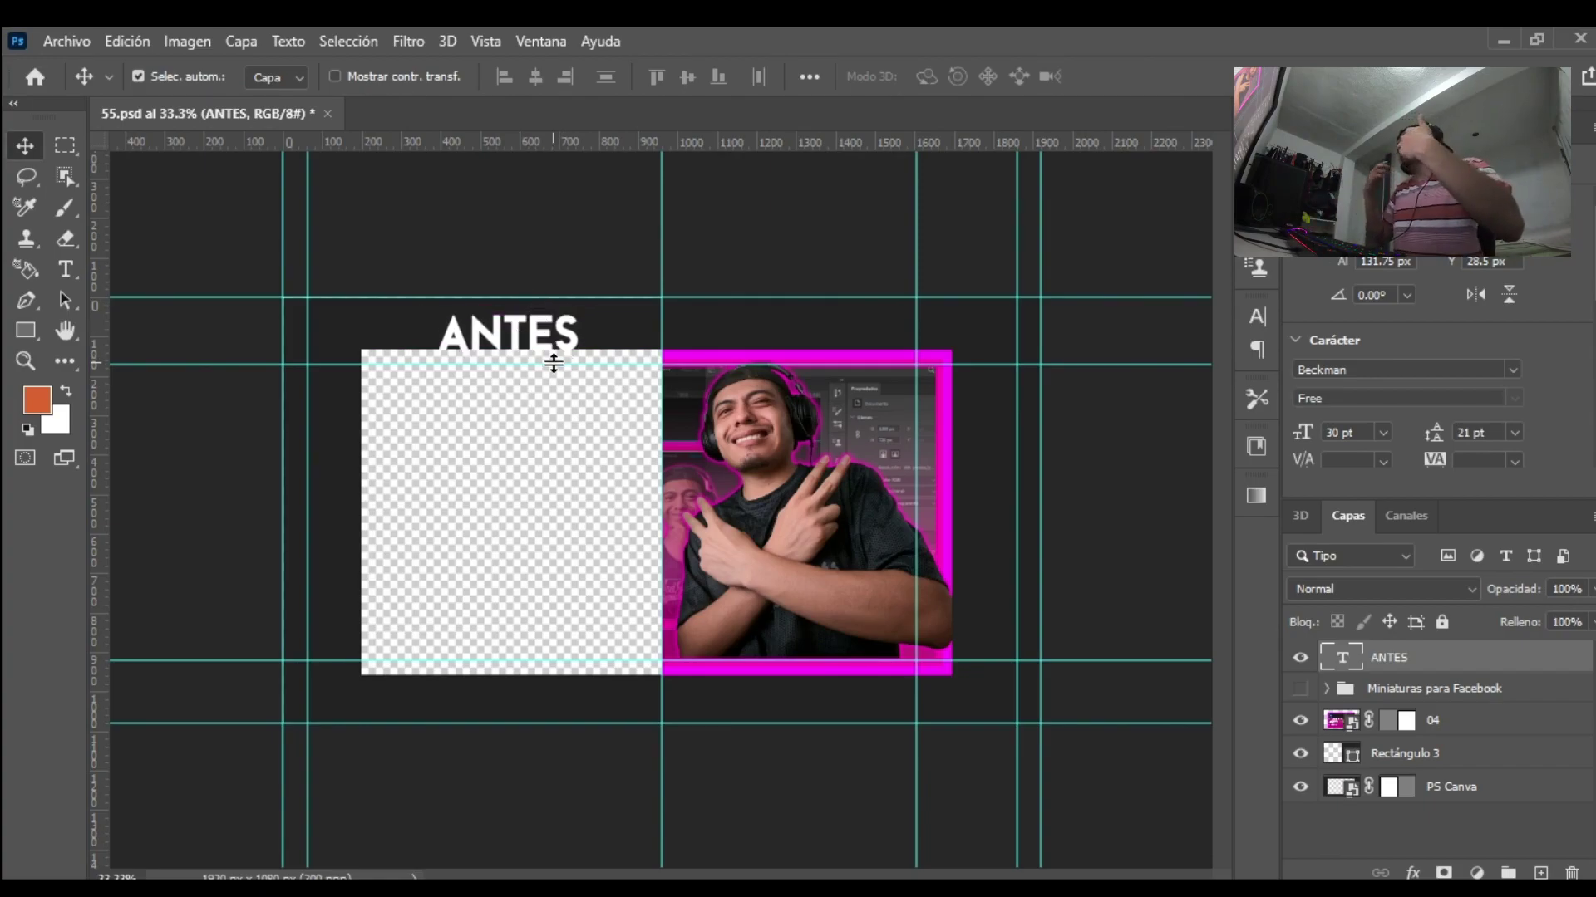
{"action": "key", "text": "shift+Up"}
{"action": "key", "text": "shift+Up"}
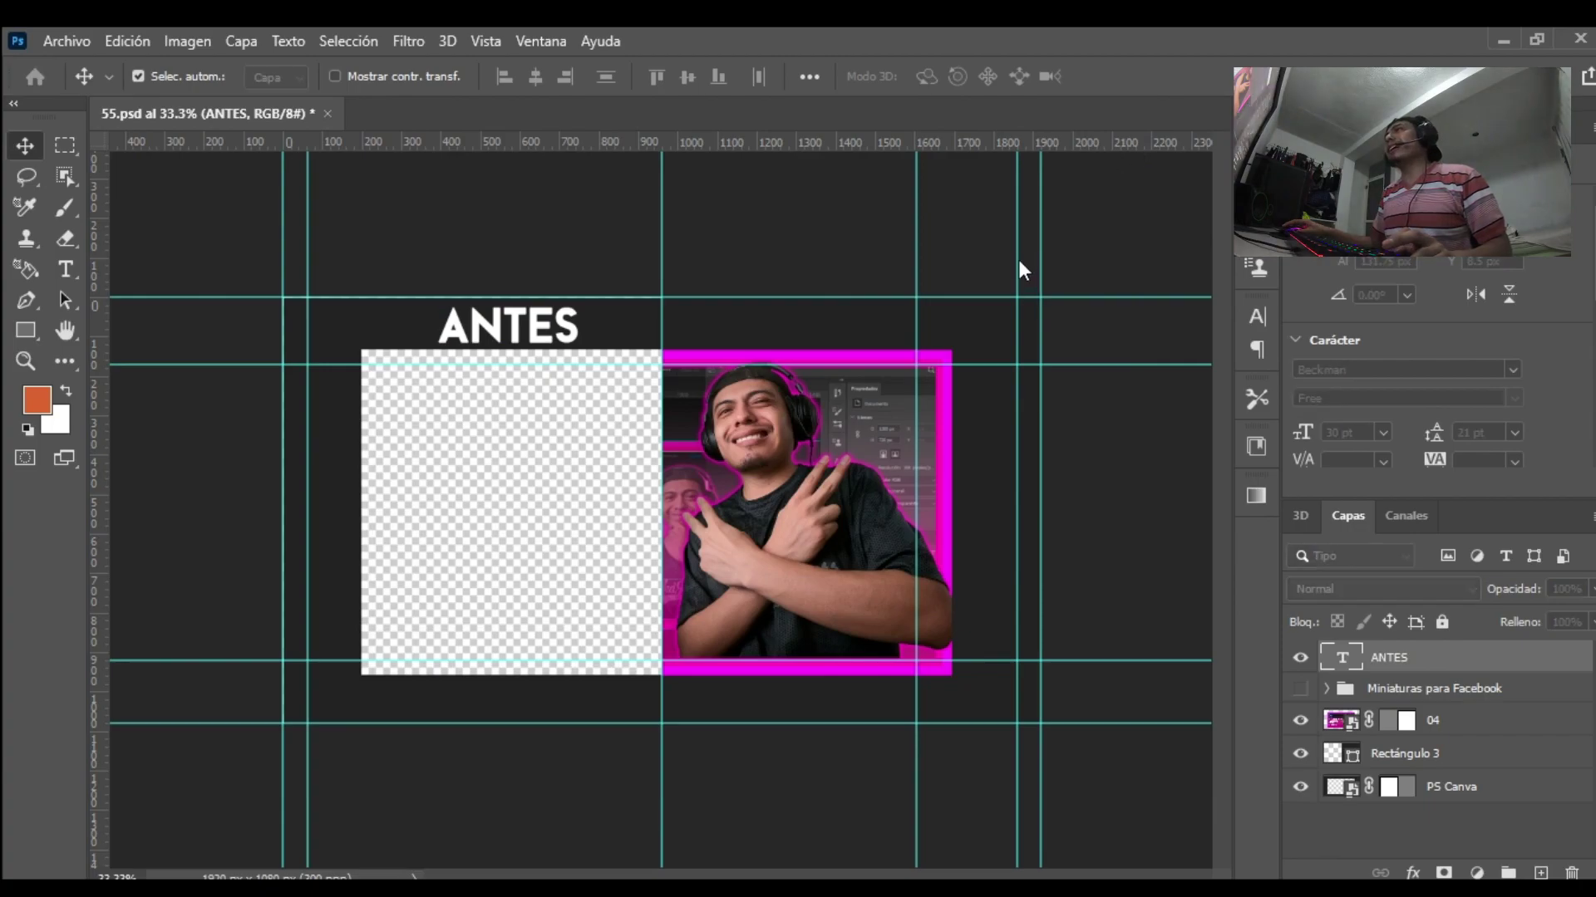
Step: Duplicate the ANTES heading and shift the copy horizontally until it sits above the magenta thumbnail, level with the original
{"action": "key", "text": "ctrl+j"}
{"action": "key", "text": "shift+Right"}
{"action": "key", "text": "shift+Right"}
{"action": "key", "text": "shift+Right"}
{"action": "key", "text": "shift+Right"}
{"action": "key", "text": "shift+Right"}
{"action": "key", "text": "shift+Right"}
{"action": "key", "text": "shift+Right"}
{"action": "key", "text": "shift+Right"}
{"action": "key", "text": "shift+Right"}
{"action": "key", "text": "shift+Right"}
{"action": "key", "text": "shift+Right"}
{"action": "key", "text": "shift+Right"}
{"action": "key", "text": "shift+Right"}
{"action": "key", "text": "shift+Right"}
{"action": "key", "text": "shift+Right"}
{"action": "key", "text": "shift+Right"}
{"action": "key", "text": "shift+Right"}
{"action": "key", "text": "shift+Right"}
{"action": "key", "text": "shift+Right"}
{"action": "key", "text": "shift+Right"}
{"action": "key", "text": "shift+Right"}
{"action": "key", "text": "shift+Right"}
{"action": "key", "text": "shift+Right"}
{"action": "key", "text": "shift+Right"}
{"action": "key", "text": "shift+Right"}
{"action": "key", "text": "shift+Right"}
{"action": "key", "text": "shift+Right"}
{"action": "key", "text": "shift+Right"}
{"action": "key", "text": "shift+Right"}
{"action": "key", "text": "shift+Right"}
{"action": "key", "text": "shift+Right"}
{"action": "key", "text": "shift+Right"}
{"action": "key", "text": "shift+Right"}
{"action": "key", "text": "shift+Right"}
{"action": "key", "text": "shift+Right"}
{"action": "key", "text": "shift+Right"}
{"action": "key", "text": "shift+Right"}
{"action": "key", "text": "shift+Right"}
{"action": "key", "text": "shift+Right"}
{"action": "key", "text": "shift+Right"}
{"action": "key", "text": "shift+Left"}
{"action": "key", "text": "shift+Left"}
{"action": "key", "text": "shift+Left"}
{"action": "key", "text": "shift+Left"}
{"action": "key", "text": "shift+Left"}
{"action": "key", "text": "shift+Left"}
{"action": "key", "text": "shift+Left"}
{"action": "key", "text": "shift+Left"}
{"action": "key", "text": "shift+Left"}
{"action": "key", "text": "shift+Left"}
{"action": "key", "text": "shift+Left"}
{"action": "key", "text": "shift+Left"}
{"action": "key", "text": "shift+Left"}
{"action": "key", "text": "shift+Left"}
{"action": "key", "text": "shift+Left"}
{"action": "key", "text": "shift+Left"}
{"action": "key", "text": "shift+Left"}
{"action": "key", "text": "shift+Left"}
{"action": "key", "text": "shift+Left"}
{"action": "key", "text": "shift+Left"}
{"action": "key", "text": "shift+Left"}
{"action": "key", "text": "shift+Left"}
{"action": "key", "text": "shift+Left"}
{"action": "key", "text": "shift+Left"}
{"action": "key", "text": "shift+Left"}
{"action": "key", "text": "shift+Left"}
{"action": "key", "text": "shift+Left"}
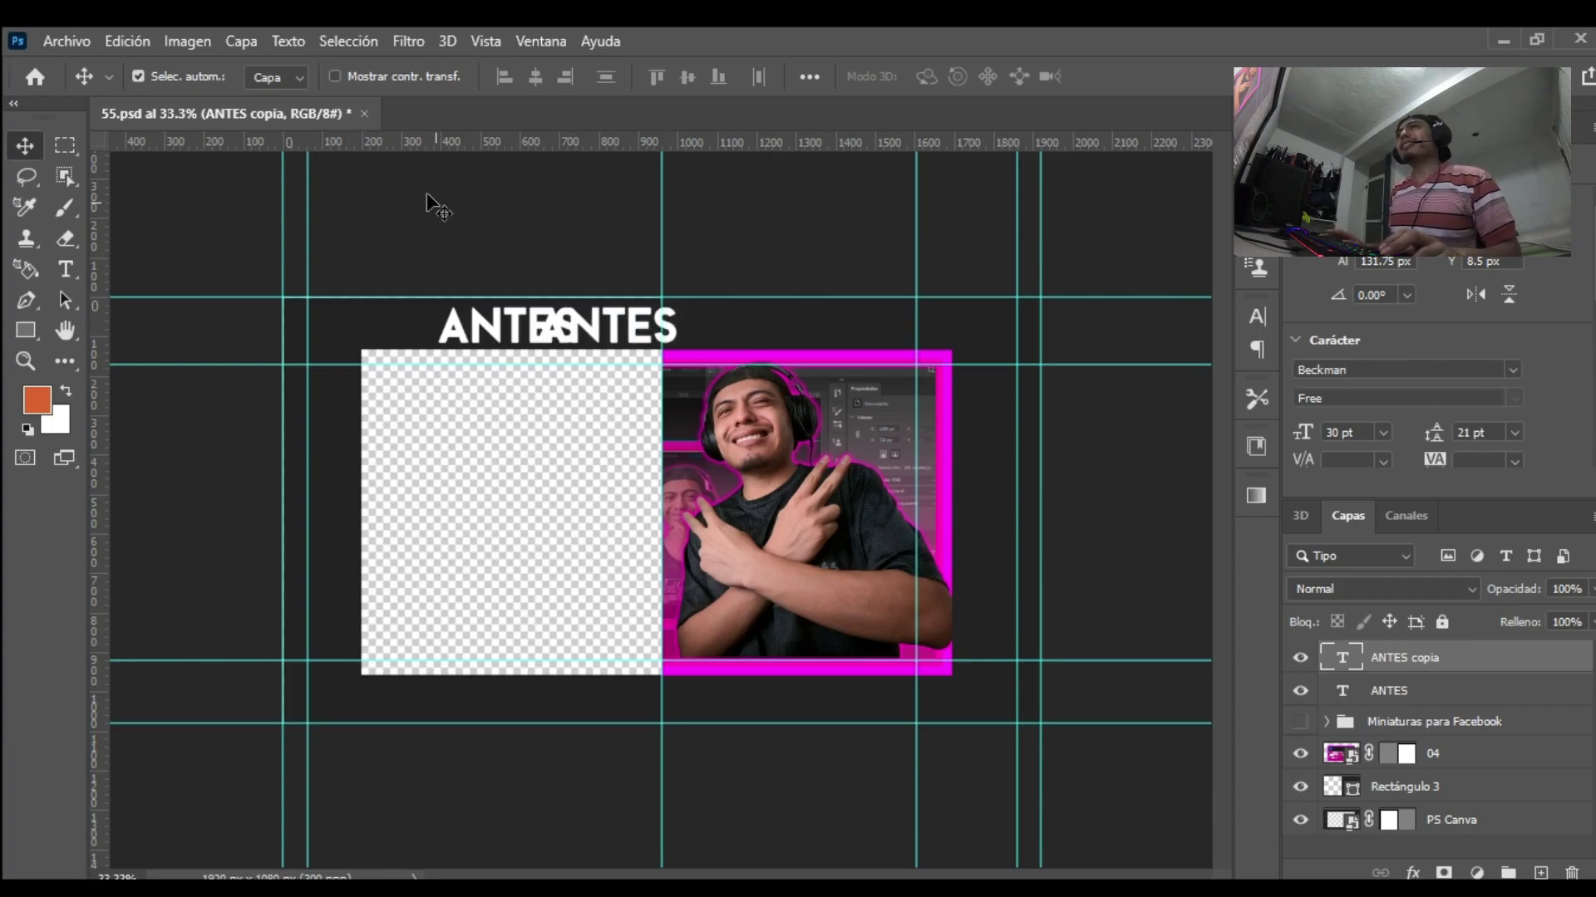
{"action": "key", "text": "shift+Right"}
{"action": "key", "text": "shift+Right"}
{"action": "key", "text": "shift+Right"}
{"action": "key", "text": "shift+Right"}
{"action": "key", "text": "shift+Right"}
{"action": "key", "text": "shift+Right"}
{"action": "key", "text": "shift+Right"}
{"action": "key", "text": "shift+Right"}
{"action": "key", "text": "shift+Right"}
{"action": "key", "text": "shift+Right"}
{"action": "key", "text": "shift+Right"}
{"action": "key", "text": "shift+Right"}
{"action": "key", "text": "shift+Right"}
{"action": "key", "text": "shift+Right"}
{"action": "key", "text": "shift+Right"}
{"action": "key", "text": "shift+Right"}
{"action": "key", "text": "shift+Right"}
{"action": "key", "text": "shift+Right"}
{"action": "key", "text": "shift+Right"}
{"action": "key", "text": "shift+Right"}
{"action": "key", "text": "shift+Right"}
{"action": "key", "text": "shift+Right"}
{"action": "key", "text": "shift+Right"}
{"action": "key", "text": "shift+Right"}
{"action": "key", "text": "shift+Right"}
{"action": "key", "text": "shift+Right"}
{"action": "key", "text": "shift+Right"}
{"action": "key", "text": "shift+Right"}
{"action": "key", "text": "shift+Right"}
{"action": "key", "text": "shift+Right"}
{"action": "key", "text": "shift+Right"}
{"action": "key", "text": "shift+Right"}
{"action": "key", "text": "shift+Right"}
{"action": "key", "text": "shift+Right"}
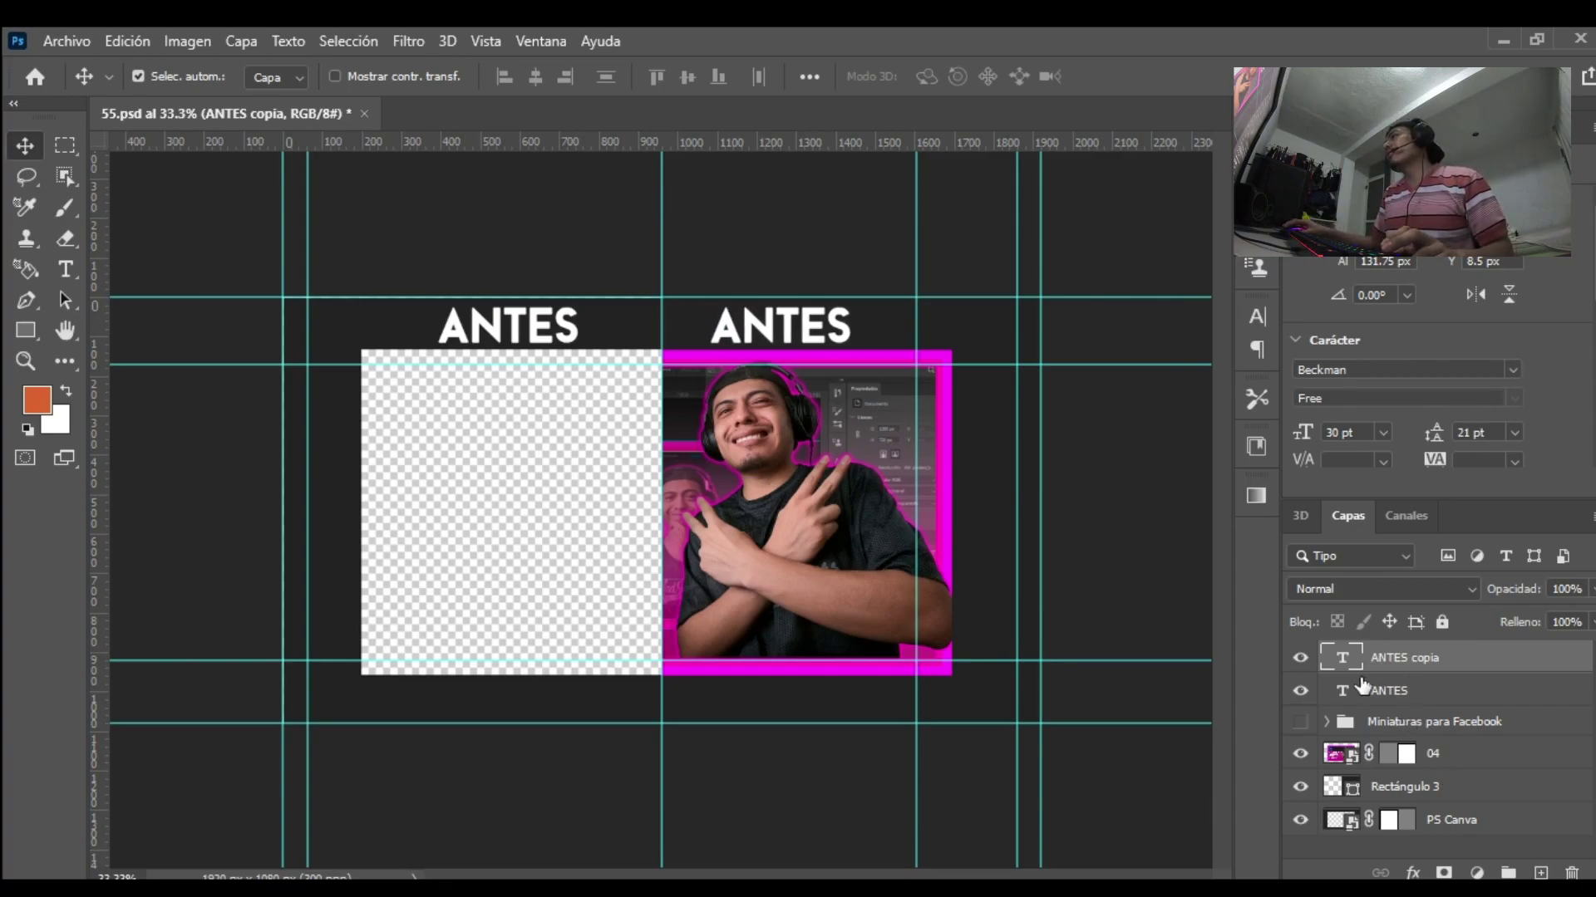
Step: Change the duplicated heading's text to DESPUÉS and commit it
{"action": "double_click", "coordinate": [1337, 659]}
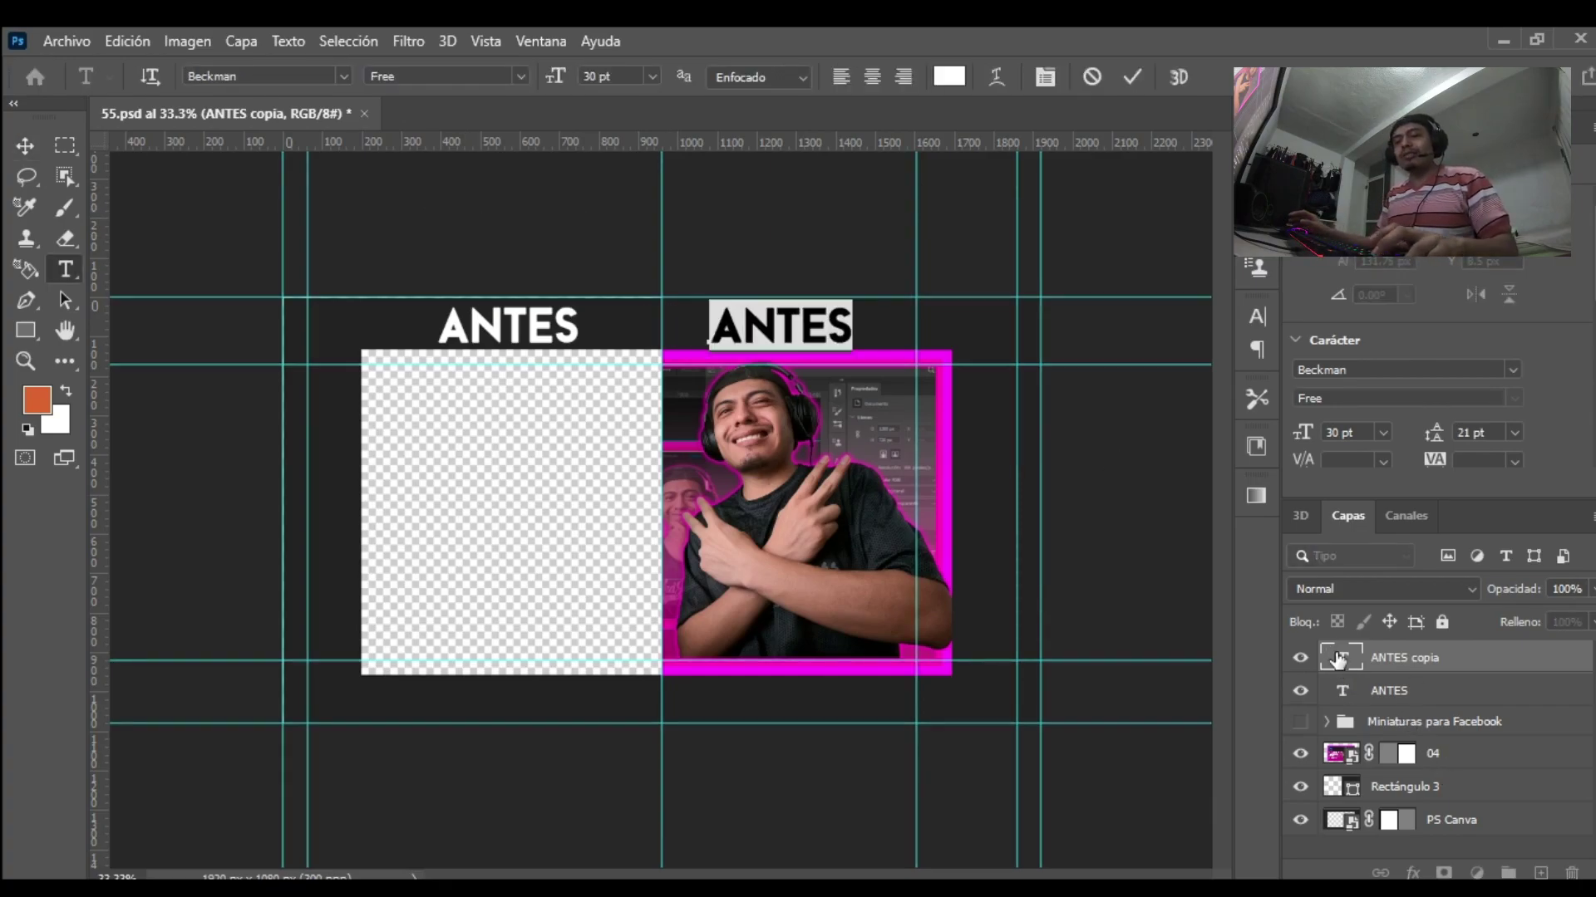
{"action": "type", "text": "DESPU"}
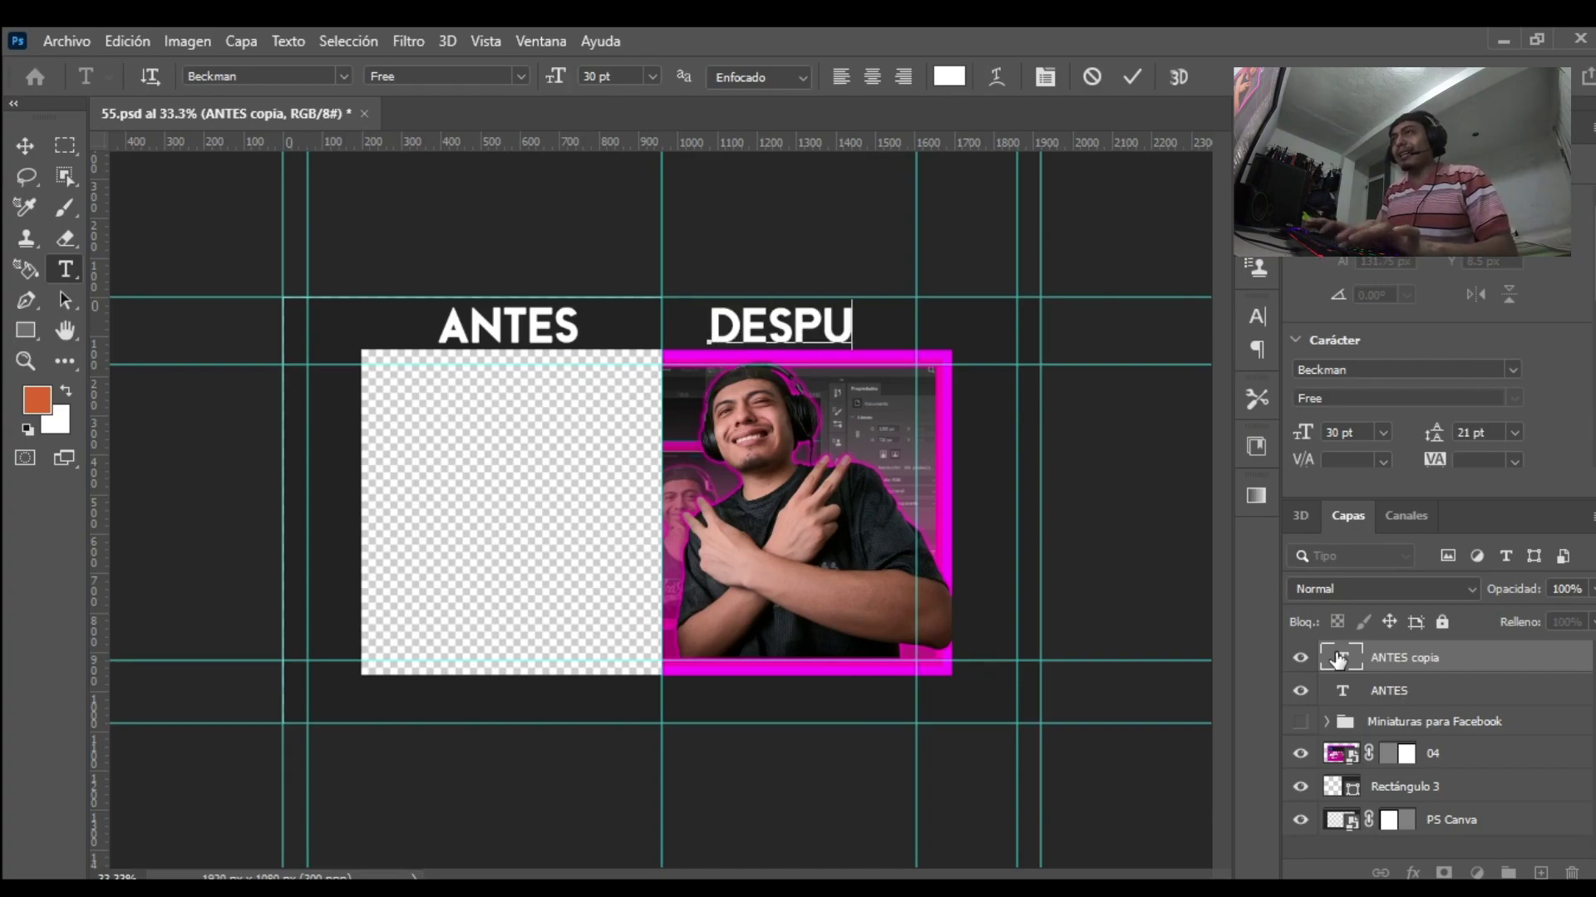
{"action": "type", "text": "ÉS"}
{"action": "key", "text": "ctrl+Return"}
{"action": "key", "text": "v"}
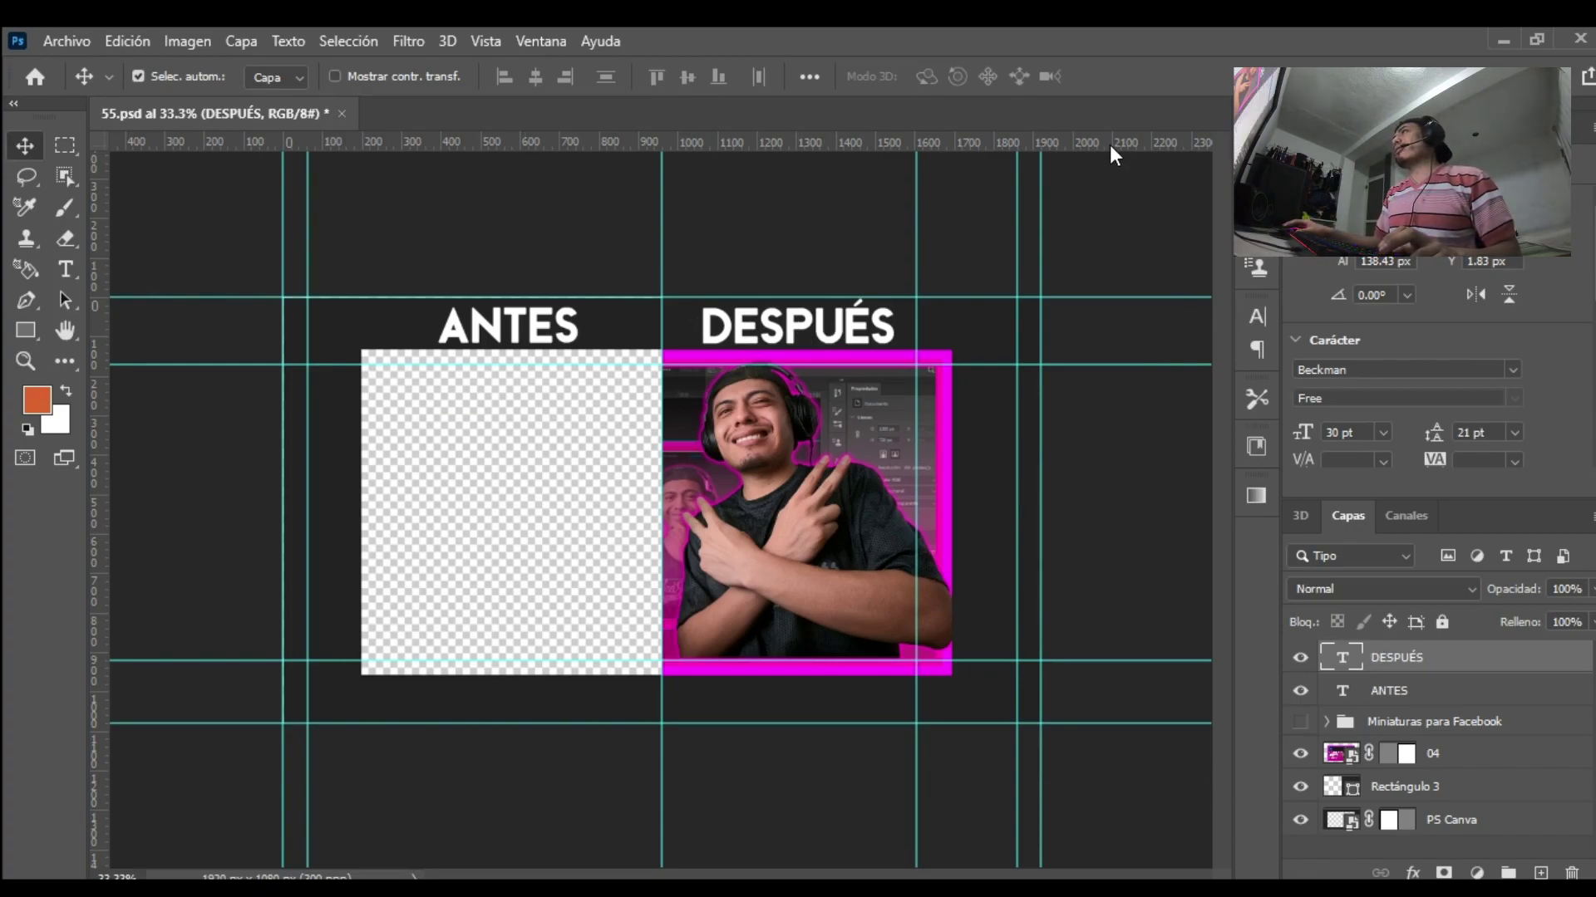
Step: Select the ANTES and DESPUÉS text layers in turn to examine the two separate headings
{"action": "left_click", "coordinate": [1430, 693]}
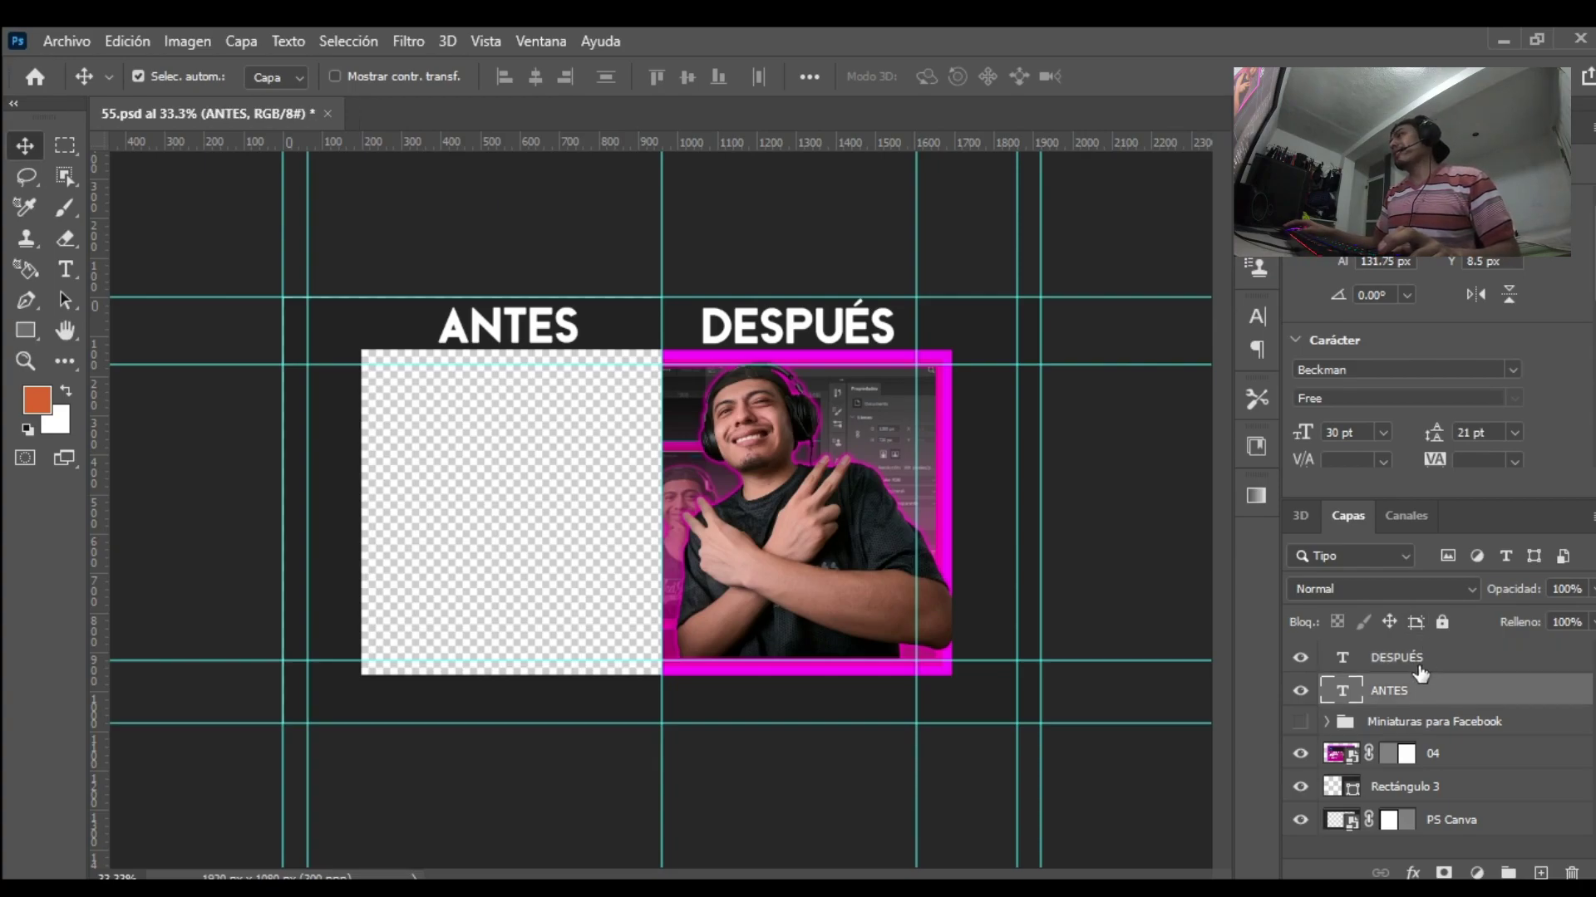
{"action": "left_click", "coordinate": [1422, 660]}
{"action": "left_click", "coordinate": [1419, 690]}
{"action": "left_click", "coordinate": [1421, 661]}
{"action": "left_click", "coordinate": [1421, 690]}
{"action": "left_click", "coordinate": [1427, 662]}
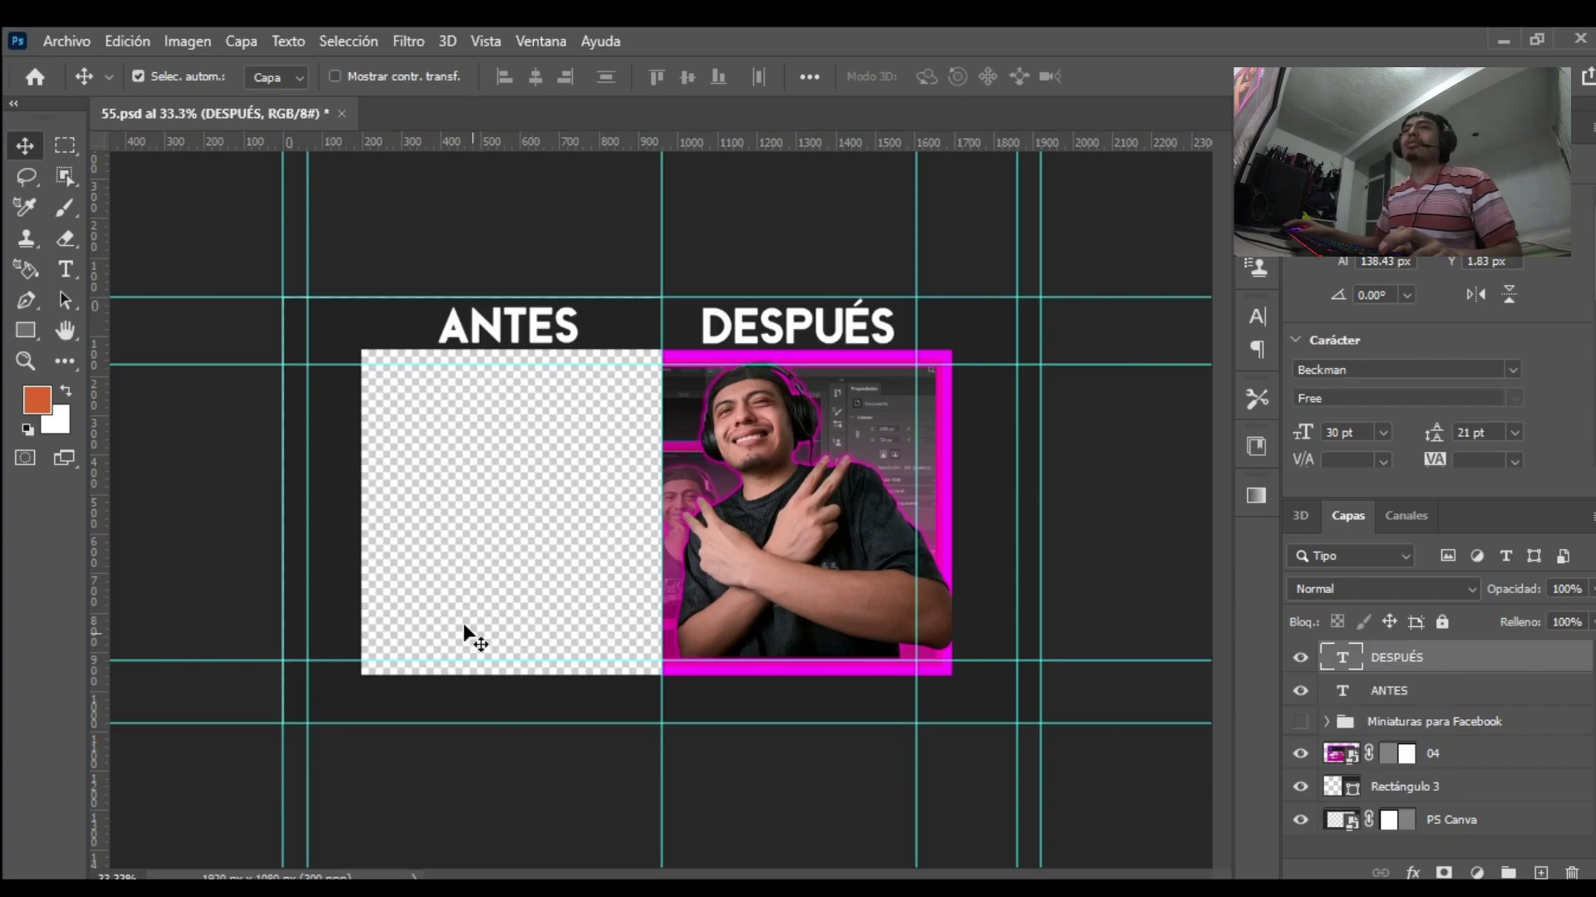
{"action": "left_click", "coordinate": [1405, 686]}
{"action": "left_click", "coordinate": [1422, 653]}
{"action": "left_click", "coordinate": [1409, 683]}
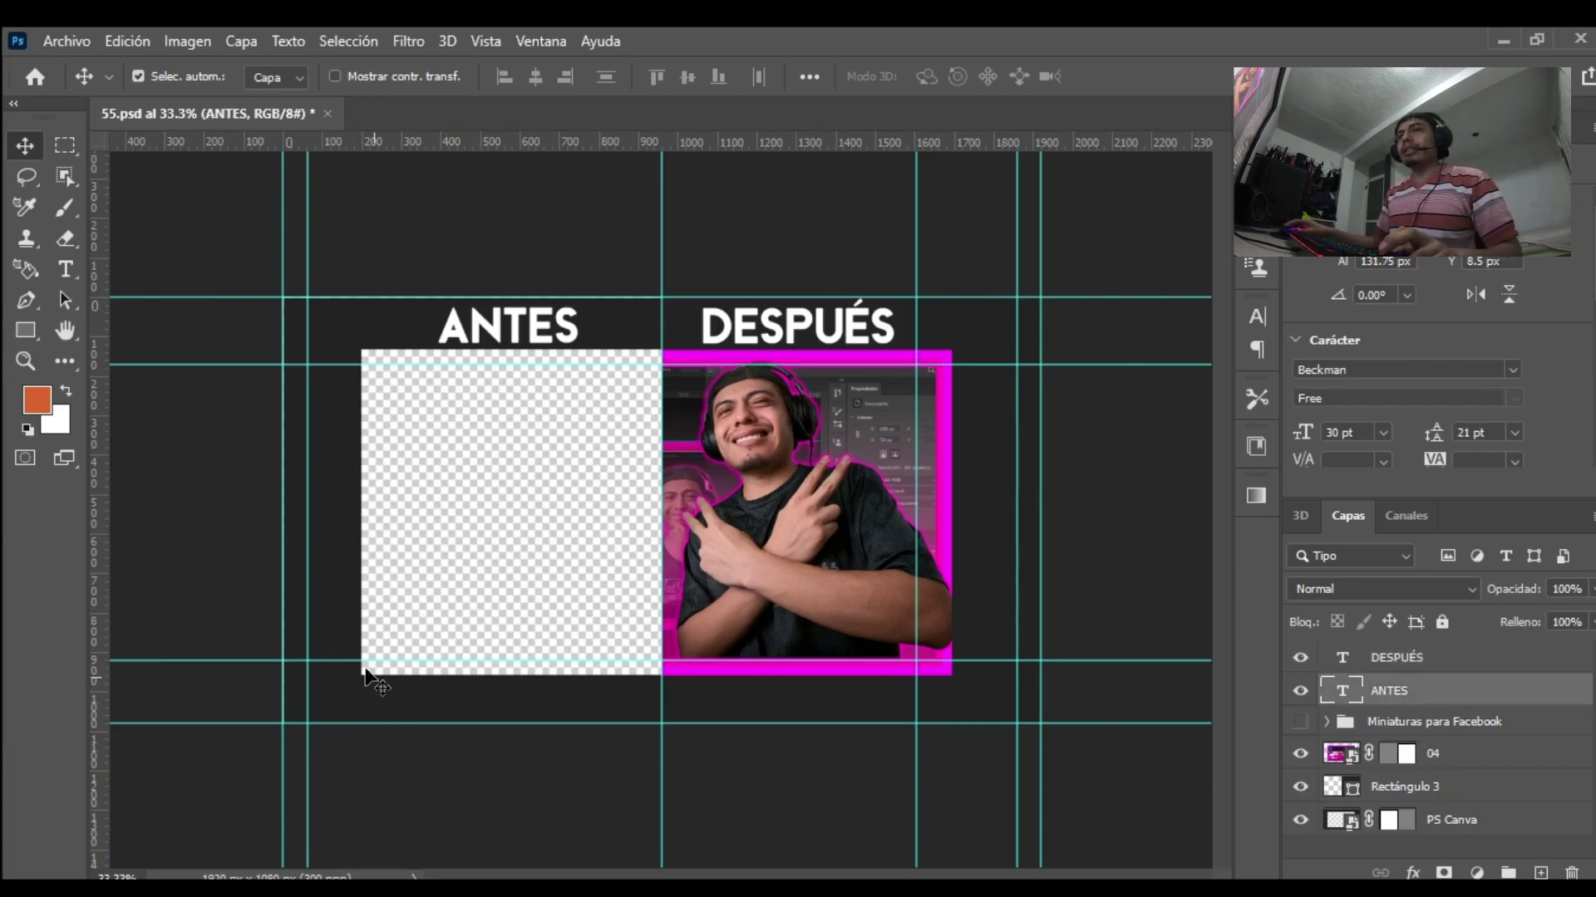
Step: Duplicate the DESPUÉS heading and move the copy to the lower-left corner of the blank-canvas image
{"action": "left_click", "coordinate": [1410, 662]}
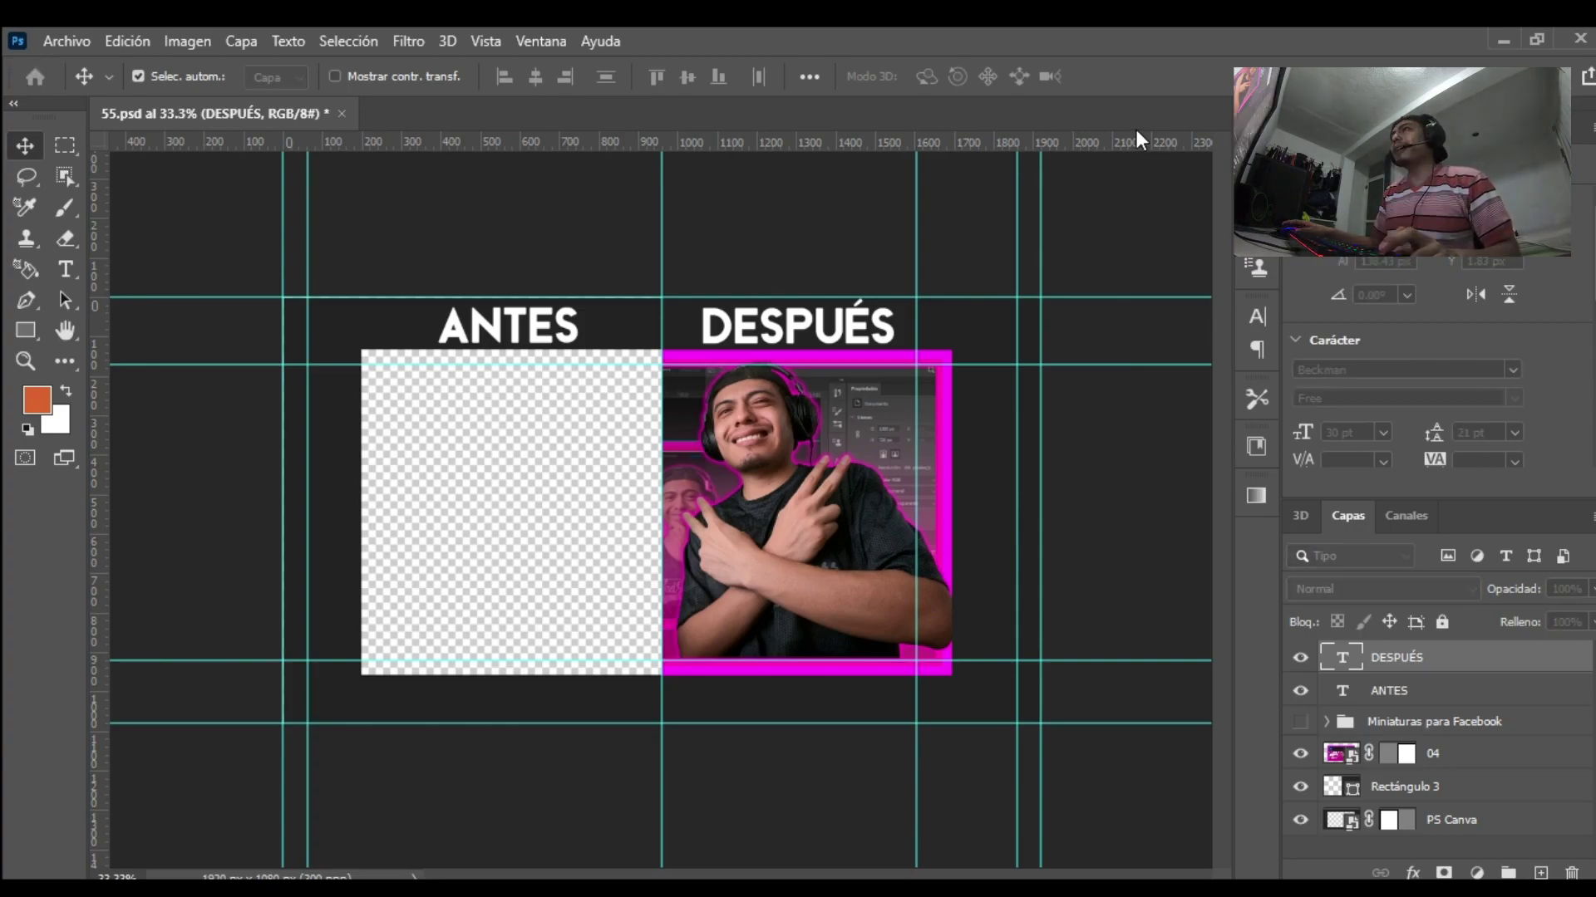
{"action": "key", "text": "ctrl+j"}
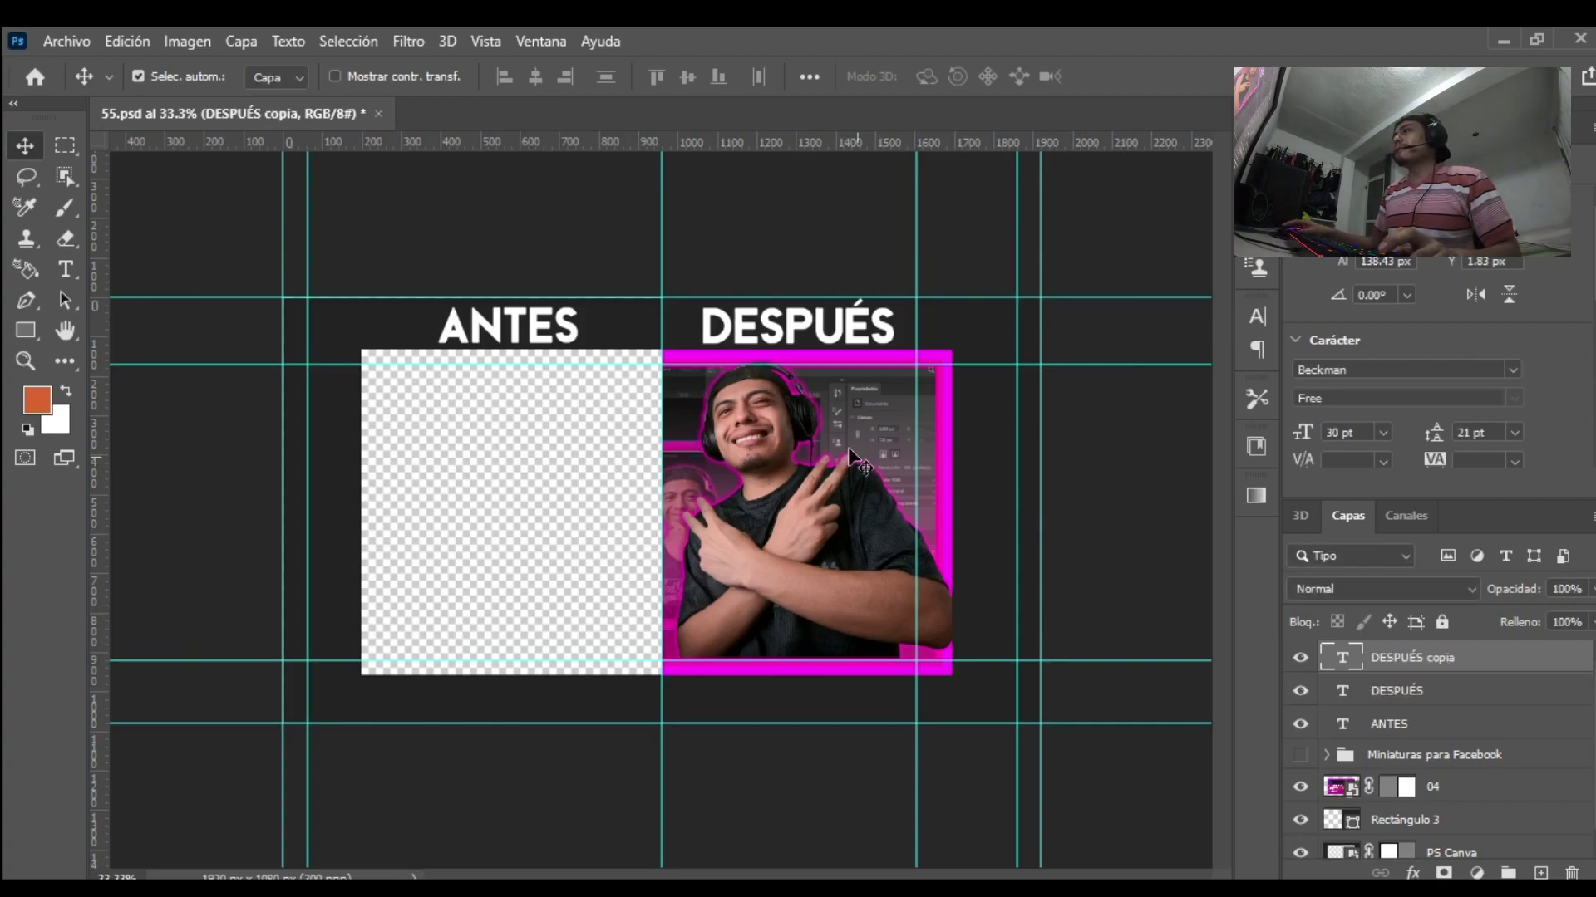
{"action": "left_click_drag", "start_coordinate": [793, 332], "coordinate": [366, 707]}
Step: Replace the copied heading's text with CREANDO and MINIATURAS on two separate lines
{"action": "double_click", "coordinate": [1340, 660]}
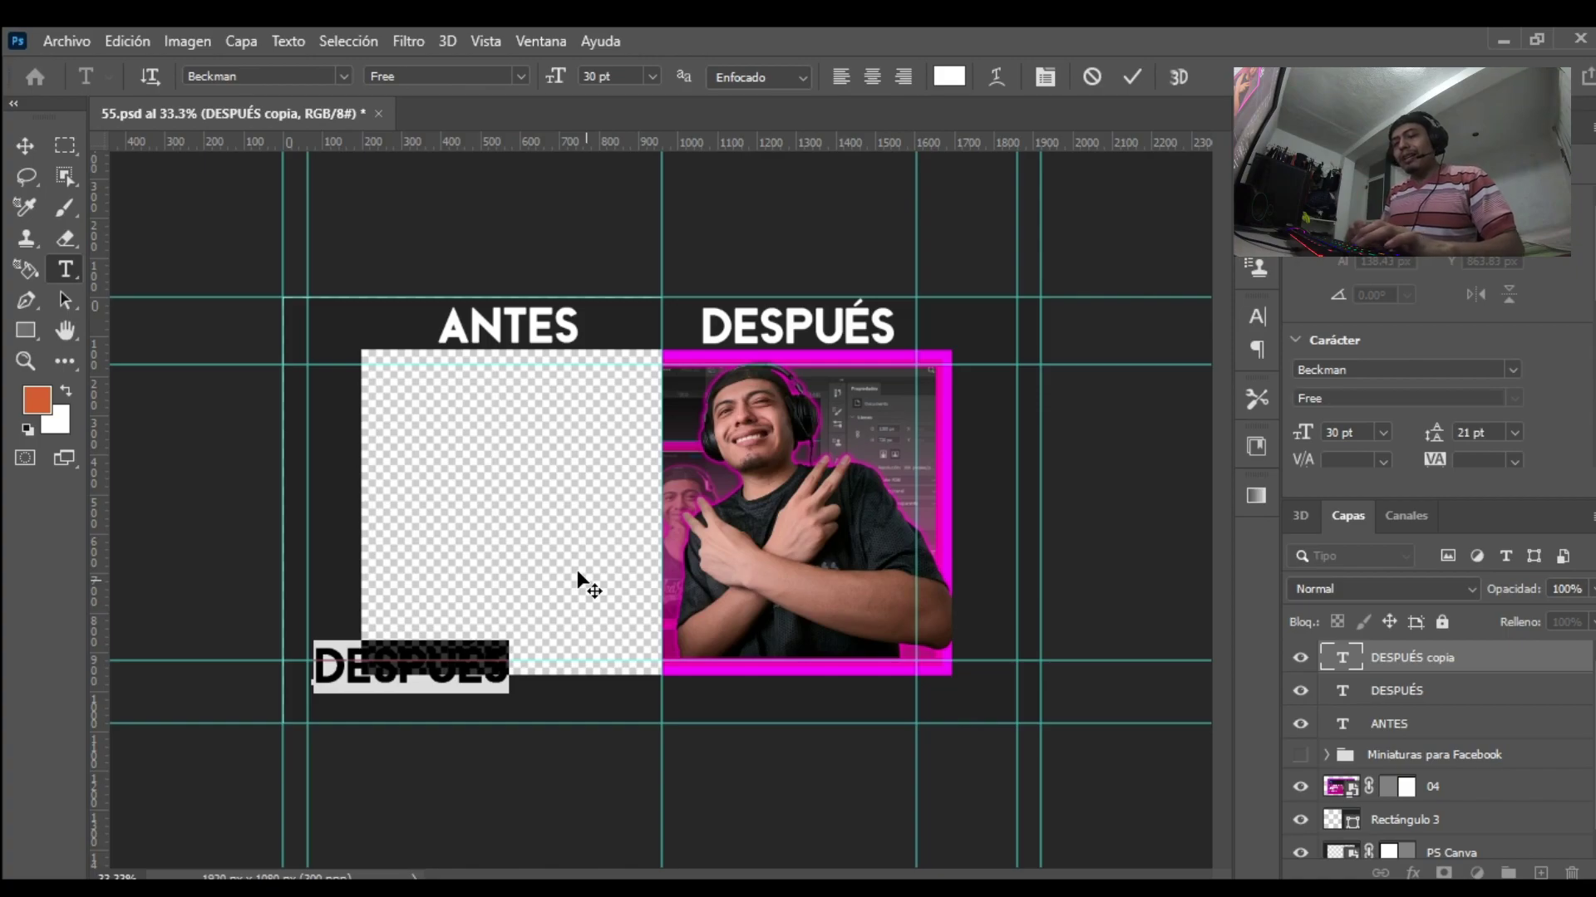
{"action": "type", "text": "CREANDO"}
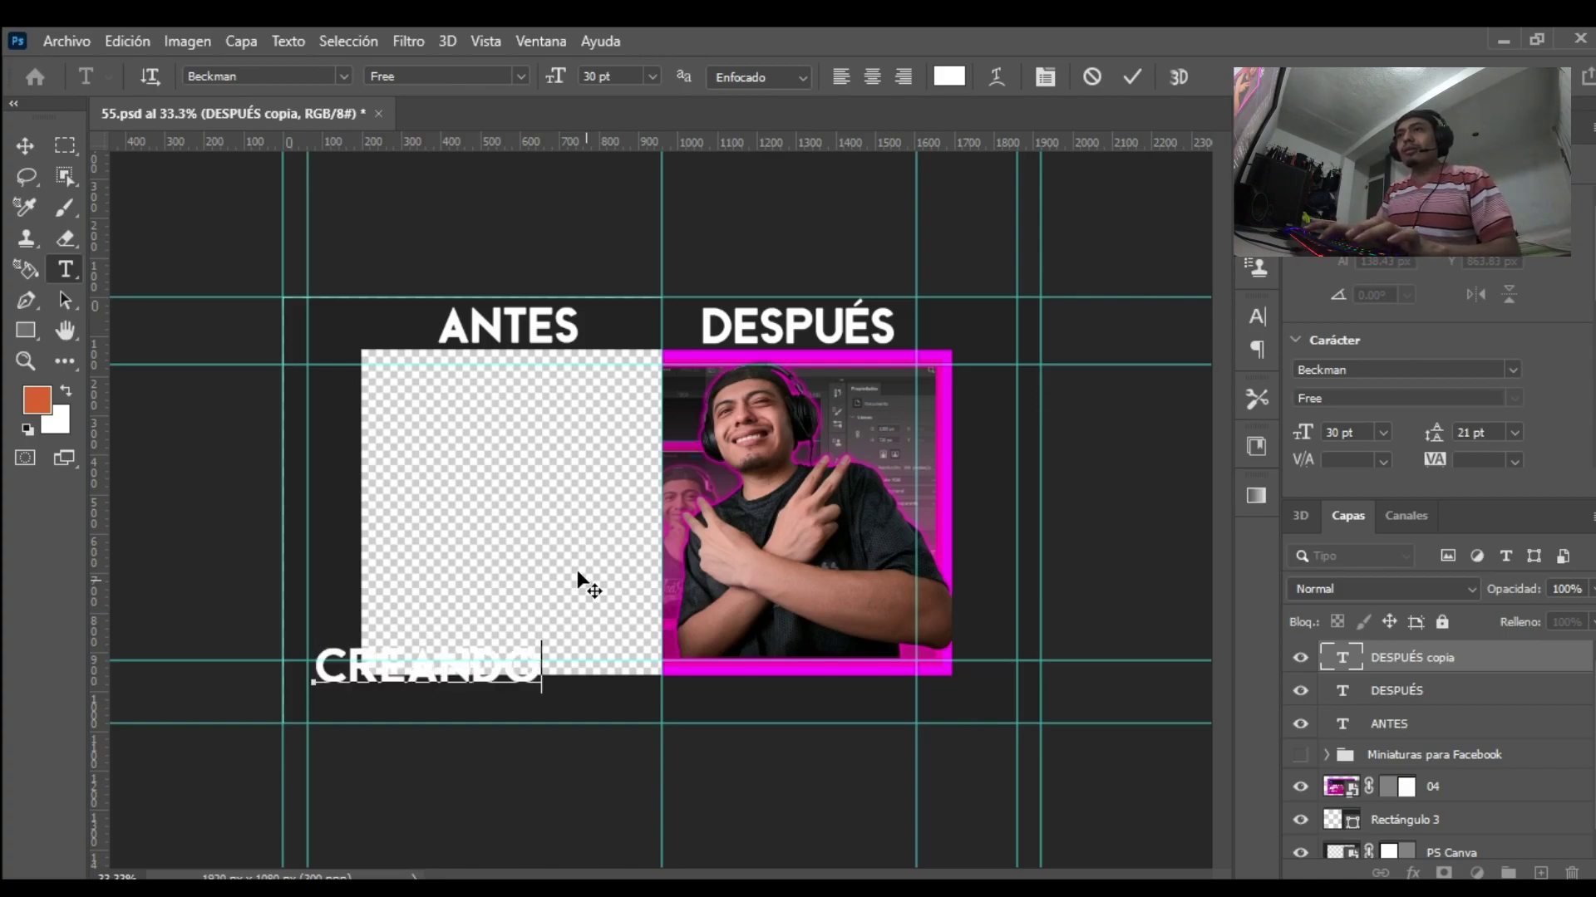
{"action": "key", "text": "Return"}
{"action": "type", "text": "MINIATURAS"}
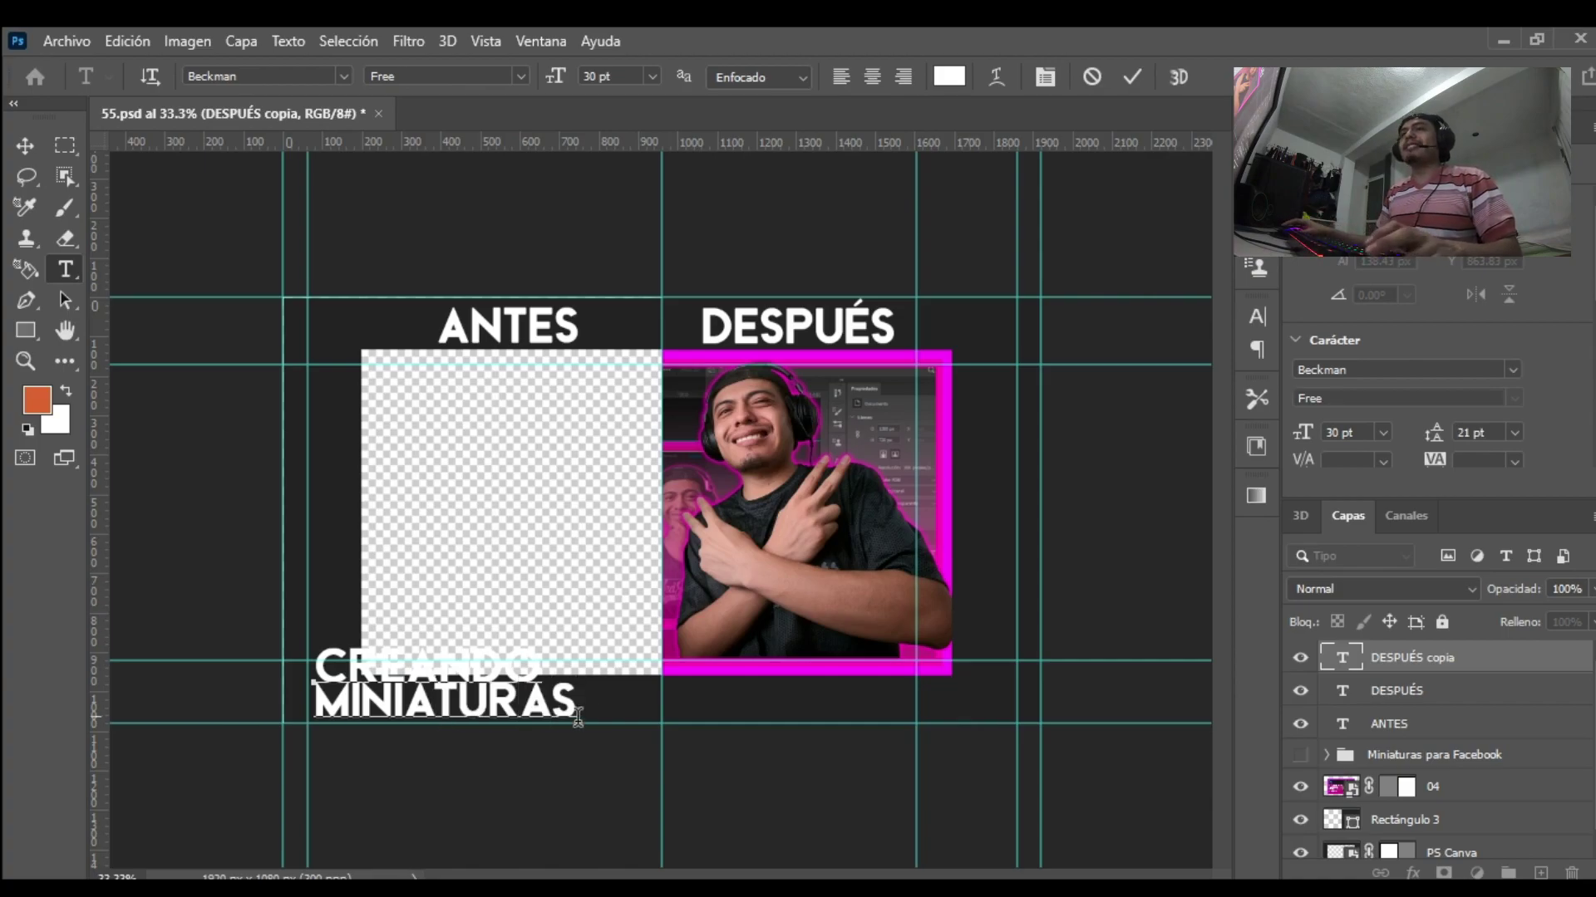
Step: Select both lines of the CREANDO MINIATURAS title and increase their leading to 27 pt
{"action": "left_click_drag", "start_coordinate": [580, 707], "coordinate": [163, 643]}
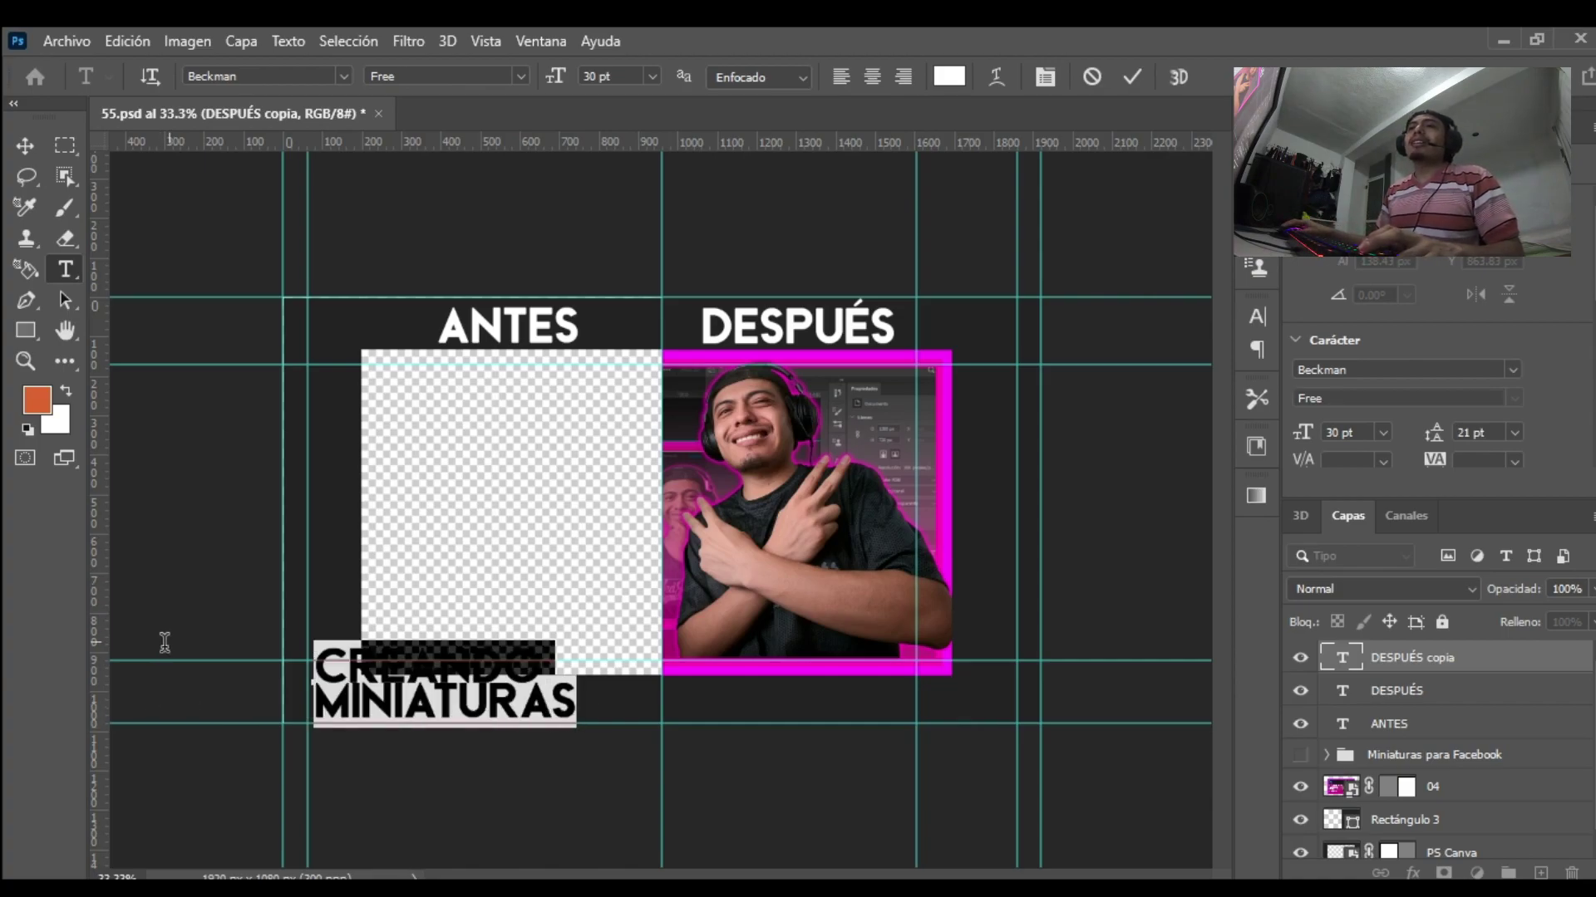
{"action": "left_click", "coordinate": [1463, 431]}
{"action": "key", "text": "Up"}
{"action": "key", "text": "Up"}
{"action": "key", "text": "Up"}
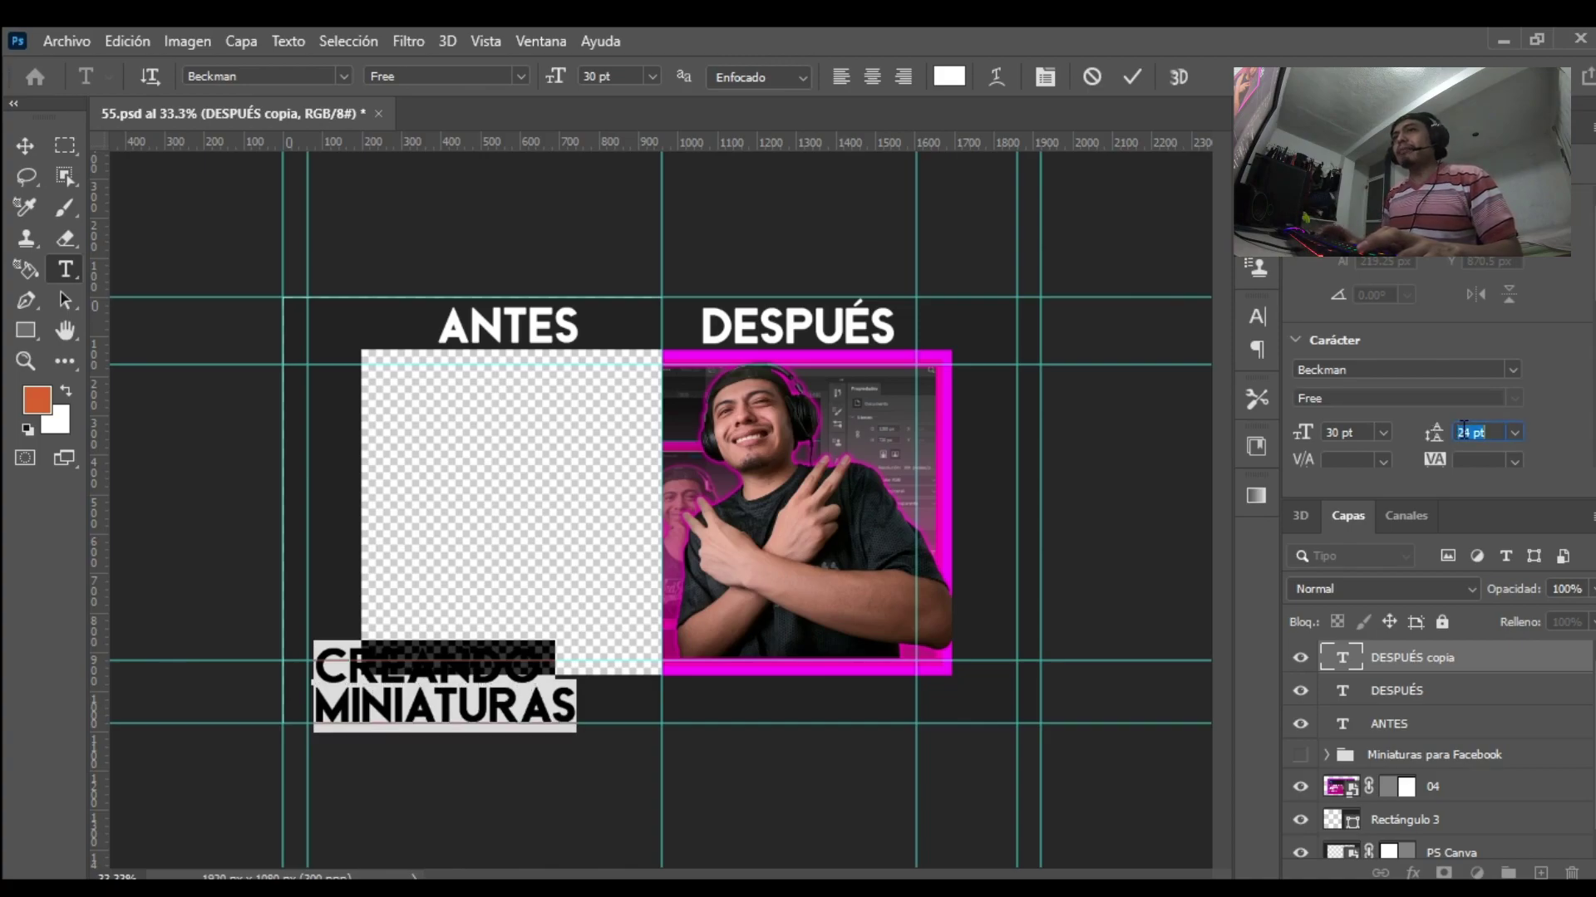
{"action": "key", "text": "Up"}
{"action": "key", "text": "Up"}
{"action": "key", "text": "Up"}
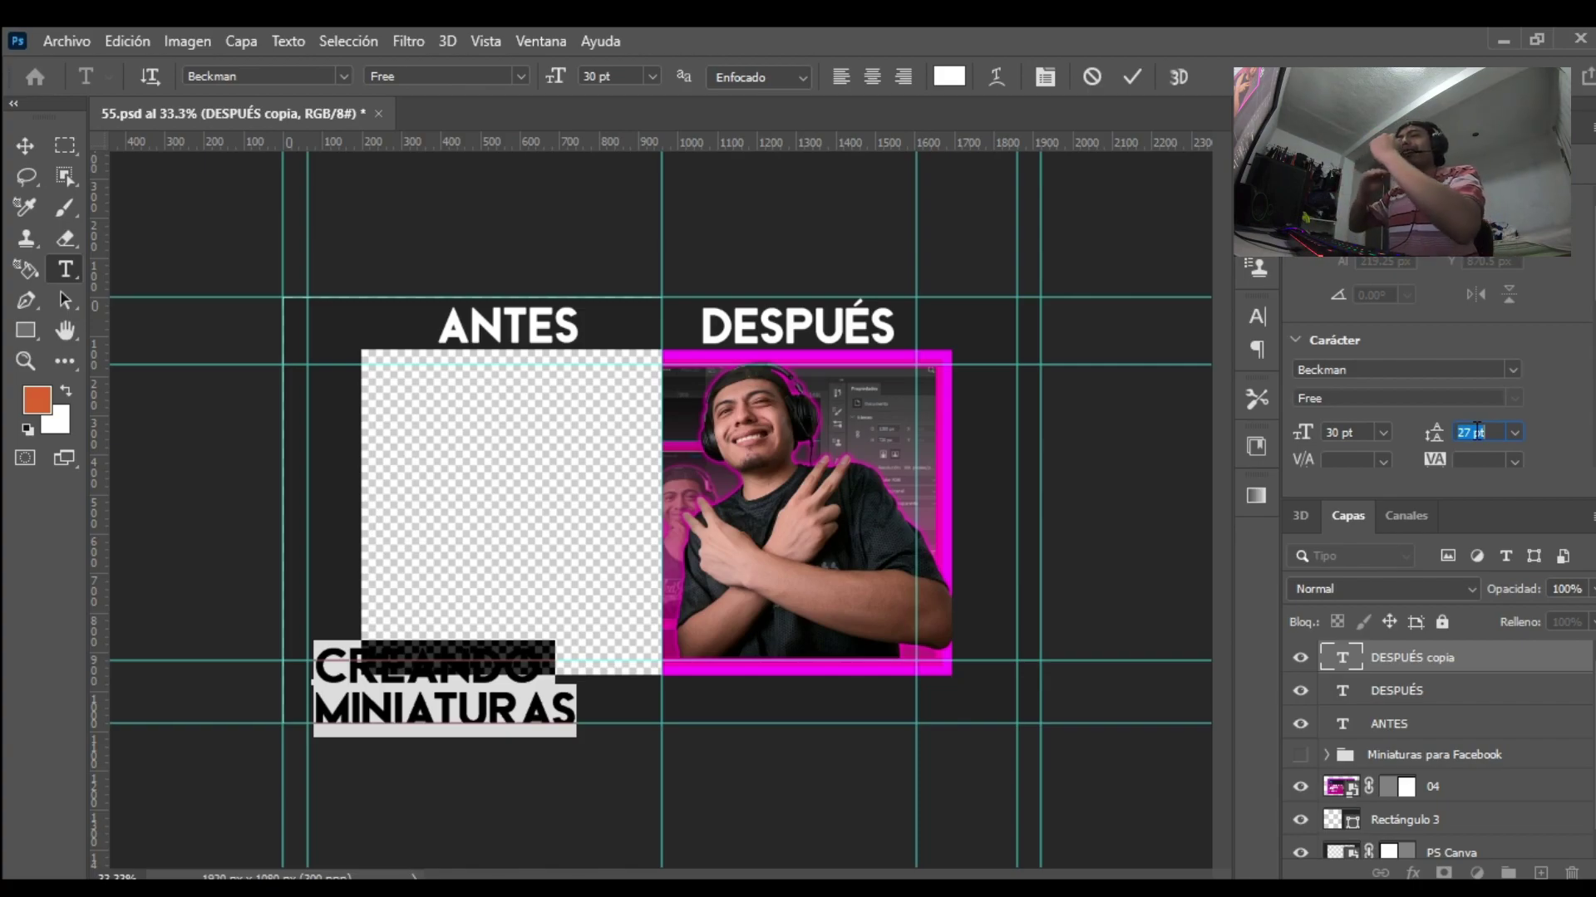
Step: Align the CREANDO MINIATURAS title with the inner left guide, nudge it 10 px inward and 30 px down, and save the document
{"action": "left_click_drag", "start_coordinate": [355, 664], "coordinate": [351, 666]}
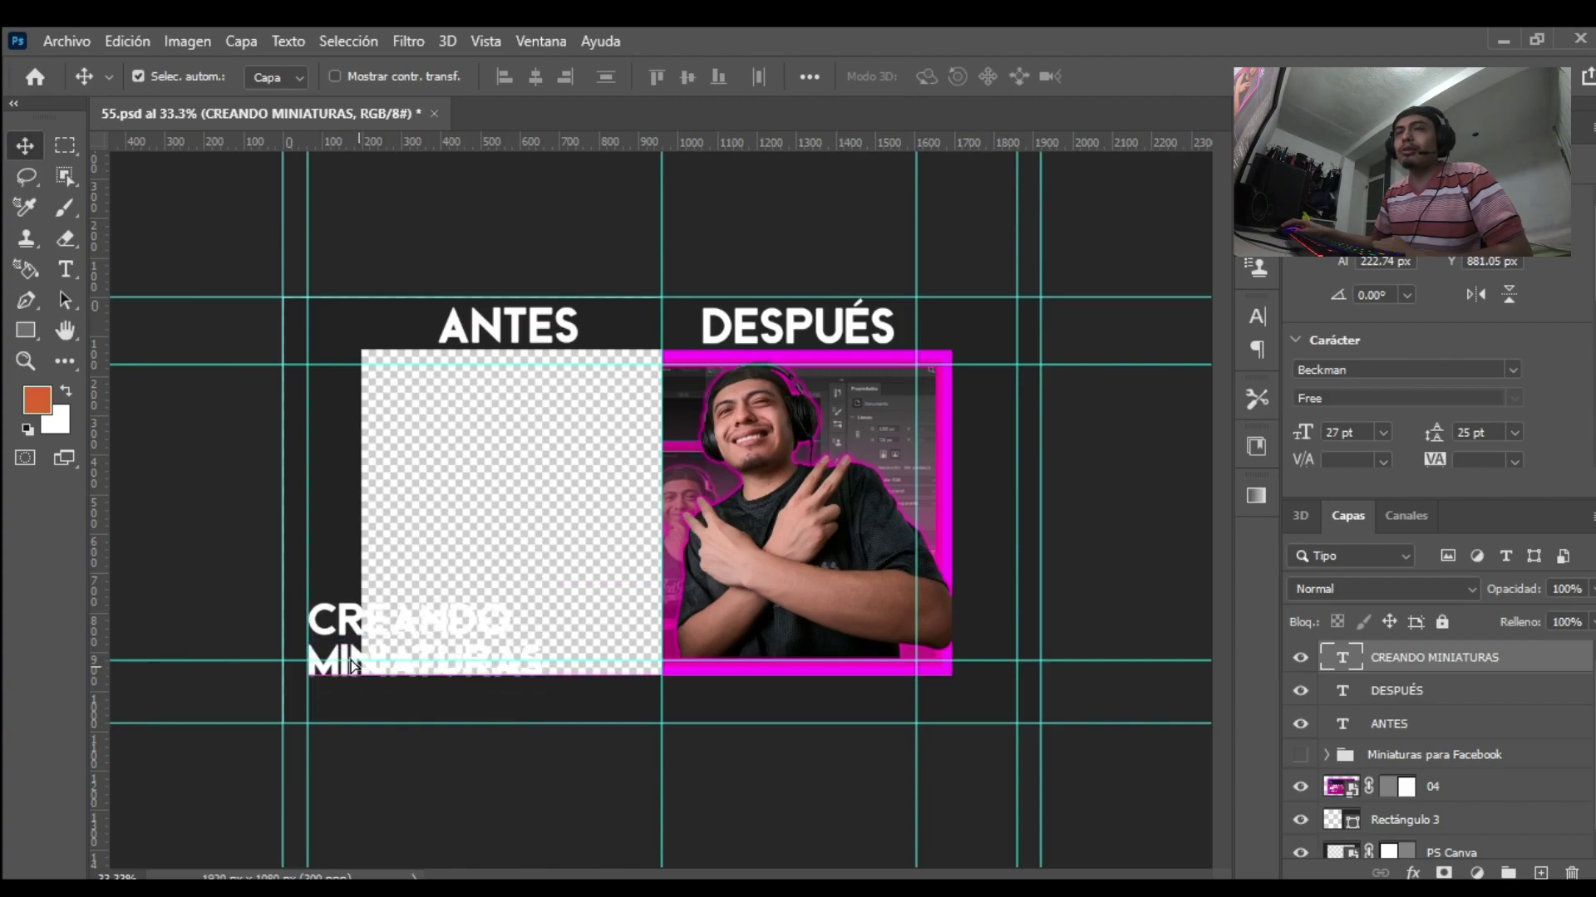
{"action": "key", "text": "shift+Right"}
{"action": "key", "text": "shift+Down"}
{"action": "key", "text": "shift+Down"}
{"action": "key", "text": "shift+Down"}
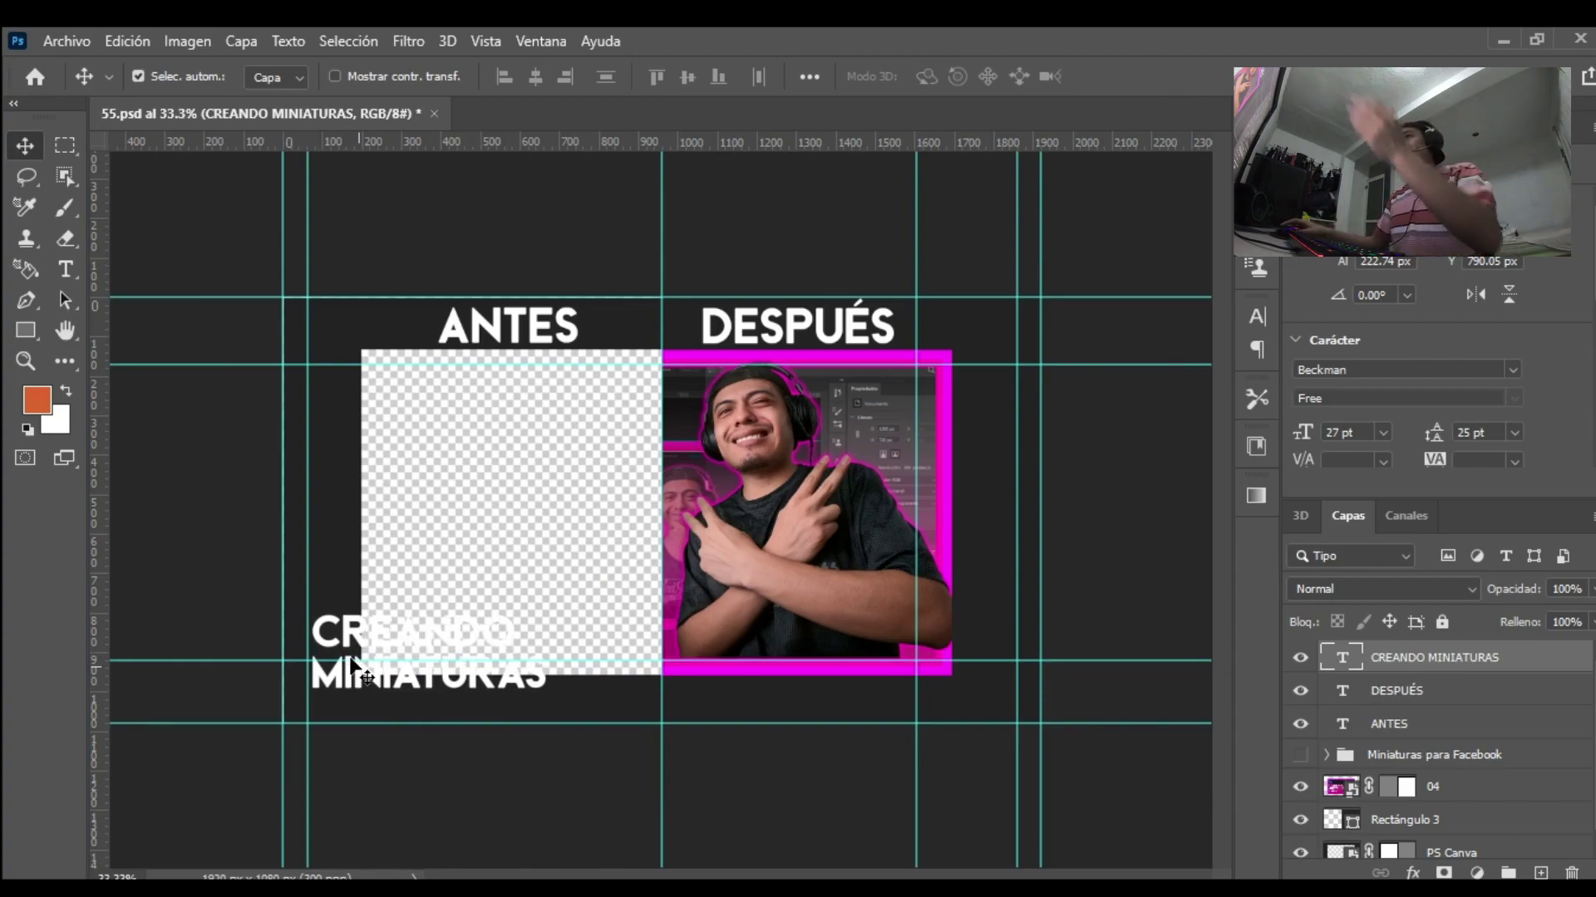
{"action": "key", "text": "ctrl"}
{"action": "key", "text": "ctrl+s"}
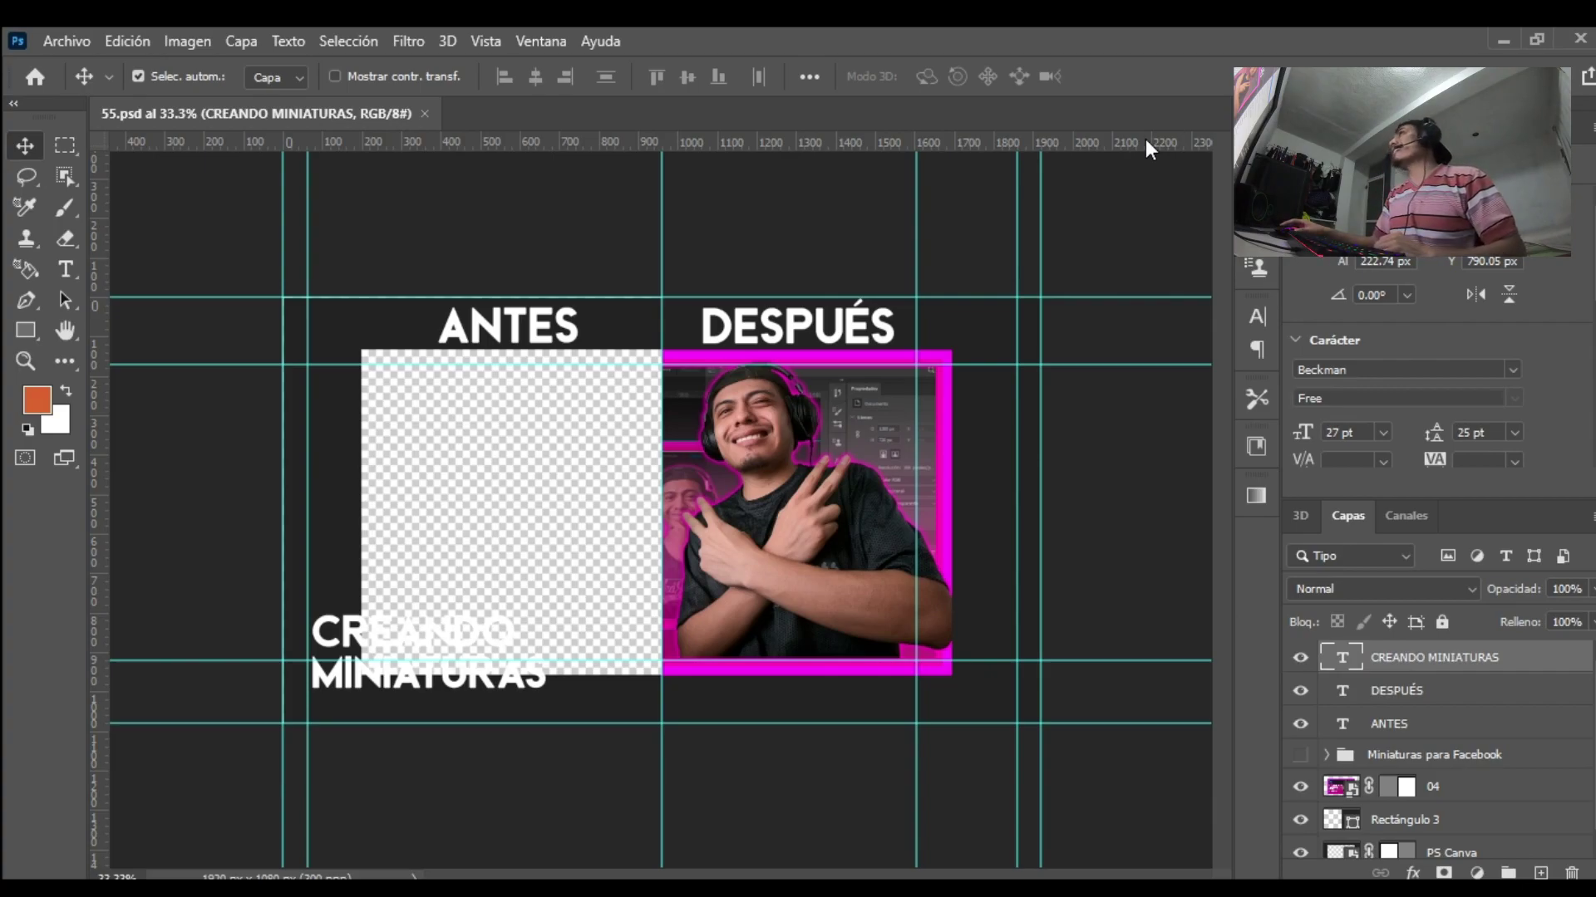
Step: Add a new text line over the middle of the composition in Questrial Regular containing the creator's name as a handle
{"action": "left_click", "coordinate": [64, 269]}
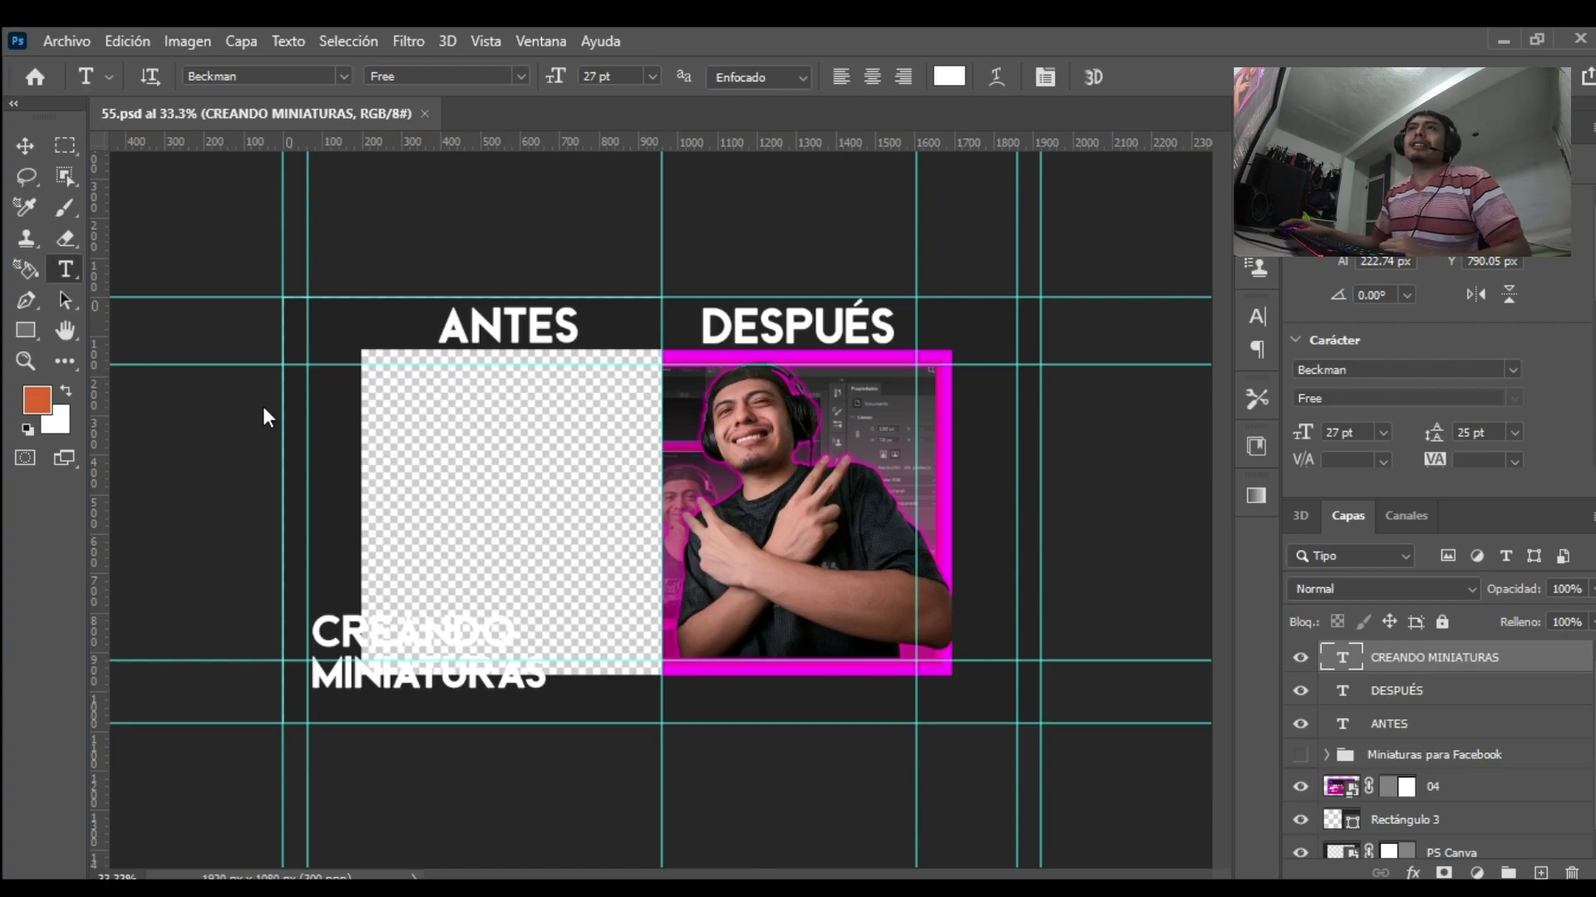
{"action": "left_click", "coordinate": [503, 499]}
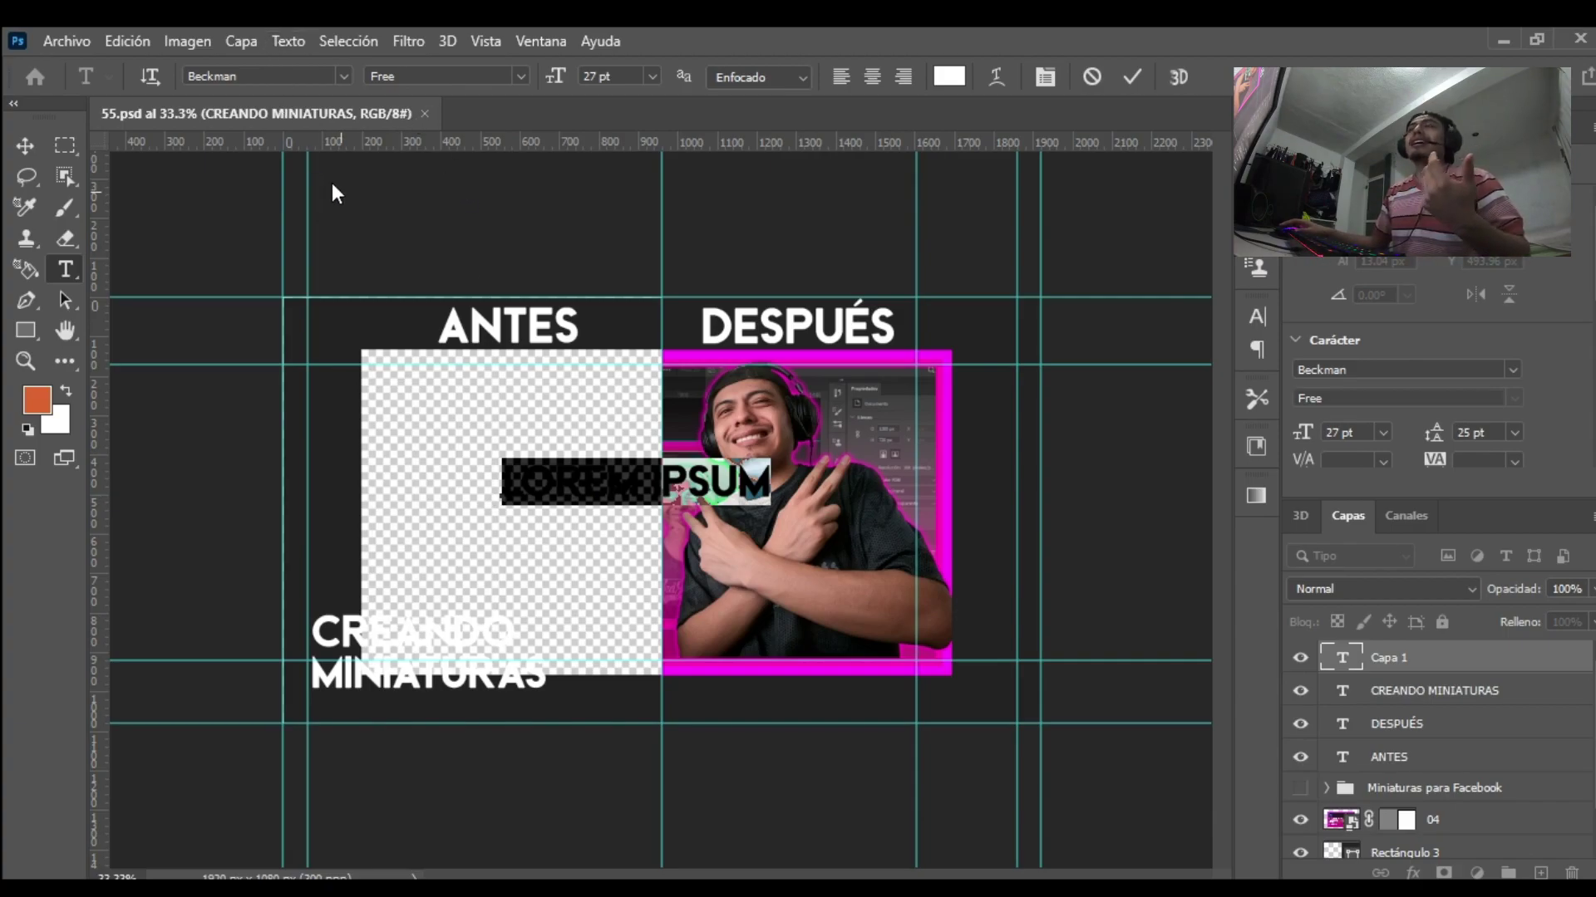
{"action": "left_click", "coordinate": [315, 85]}
{"action": "type", "text": "ques"}
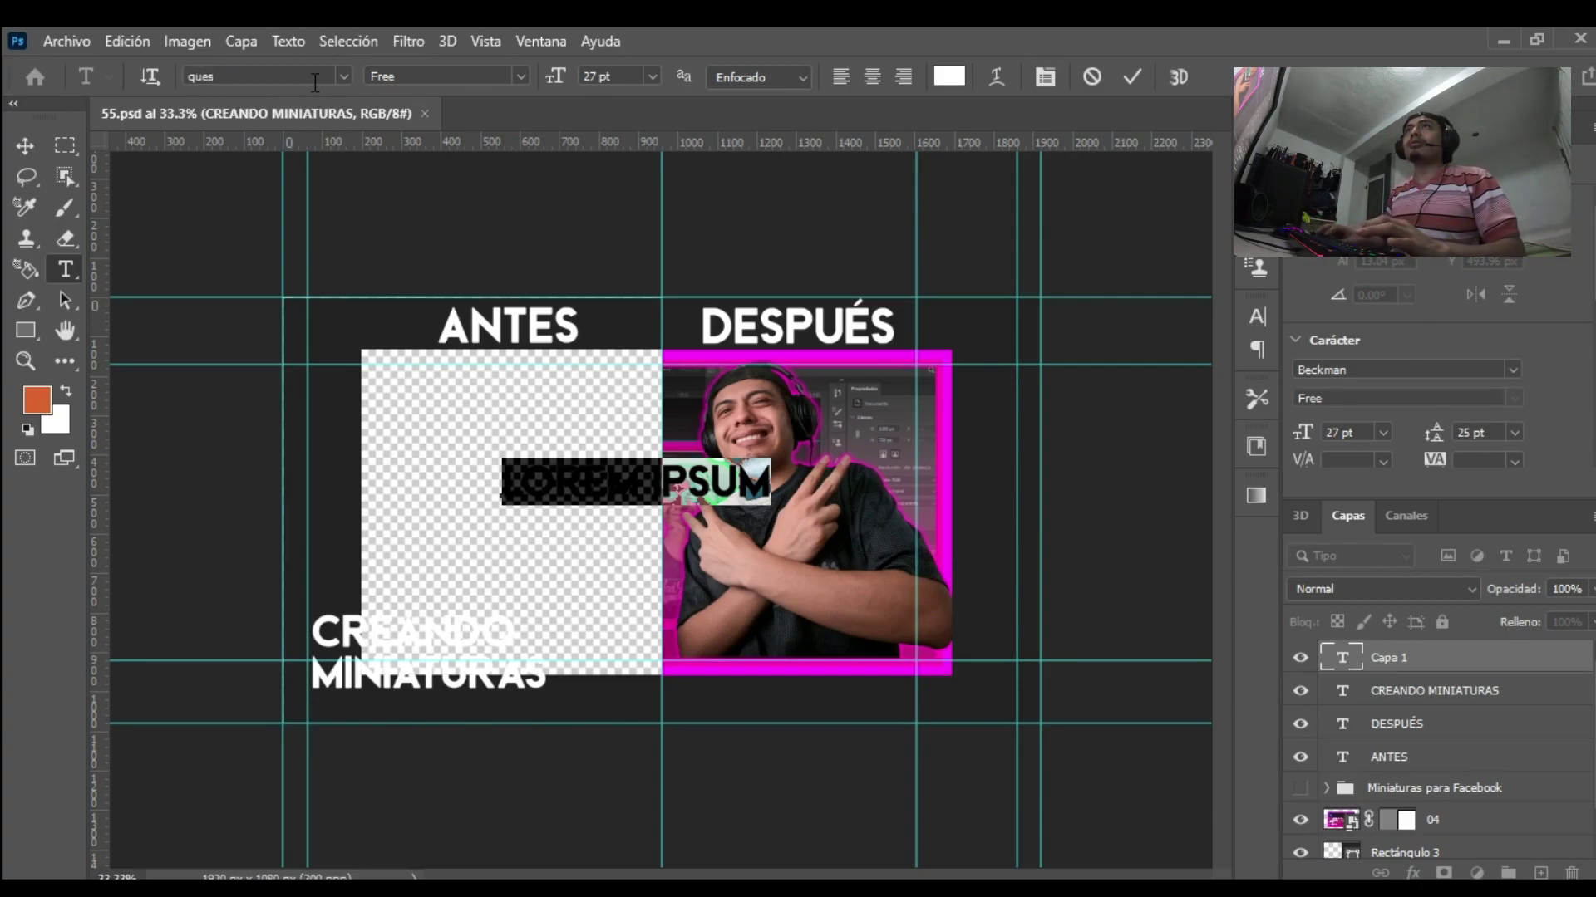
{"action": "key", "text": "Return"}
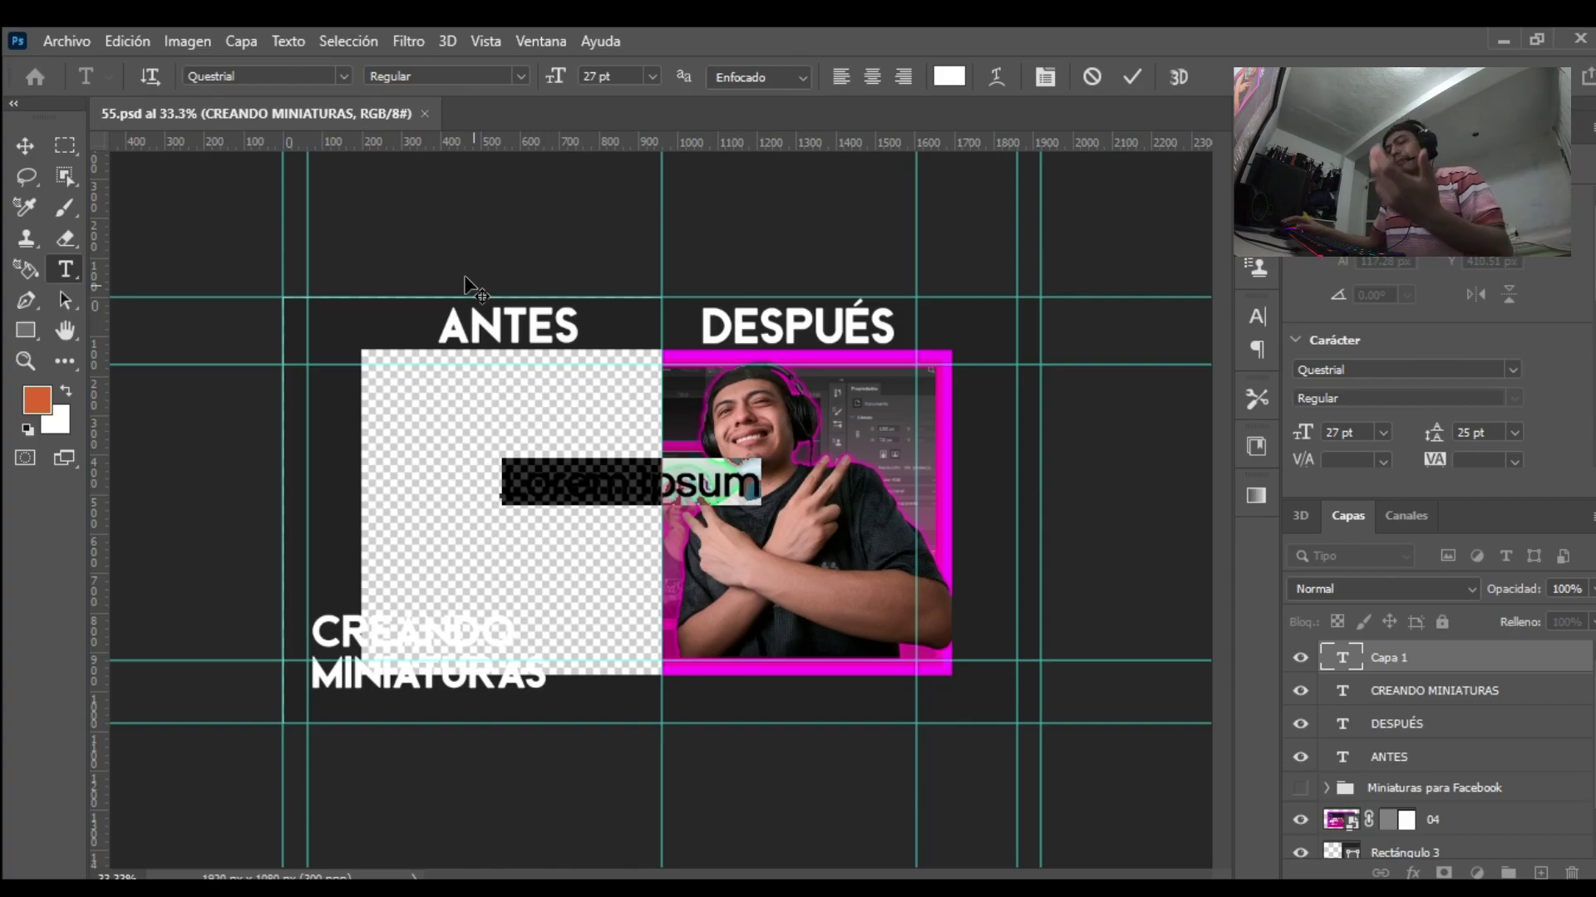
{"action": "key", "text": "BackSpace"}
{"action": "type", "text": "adrianbalam"}
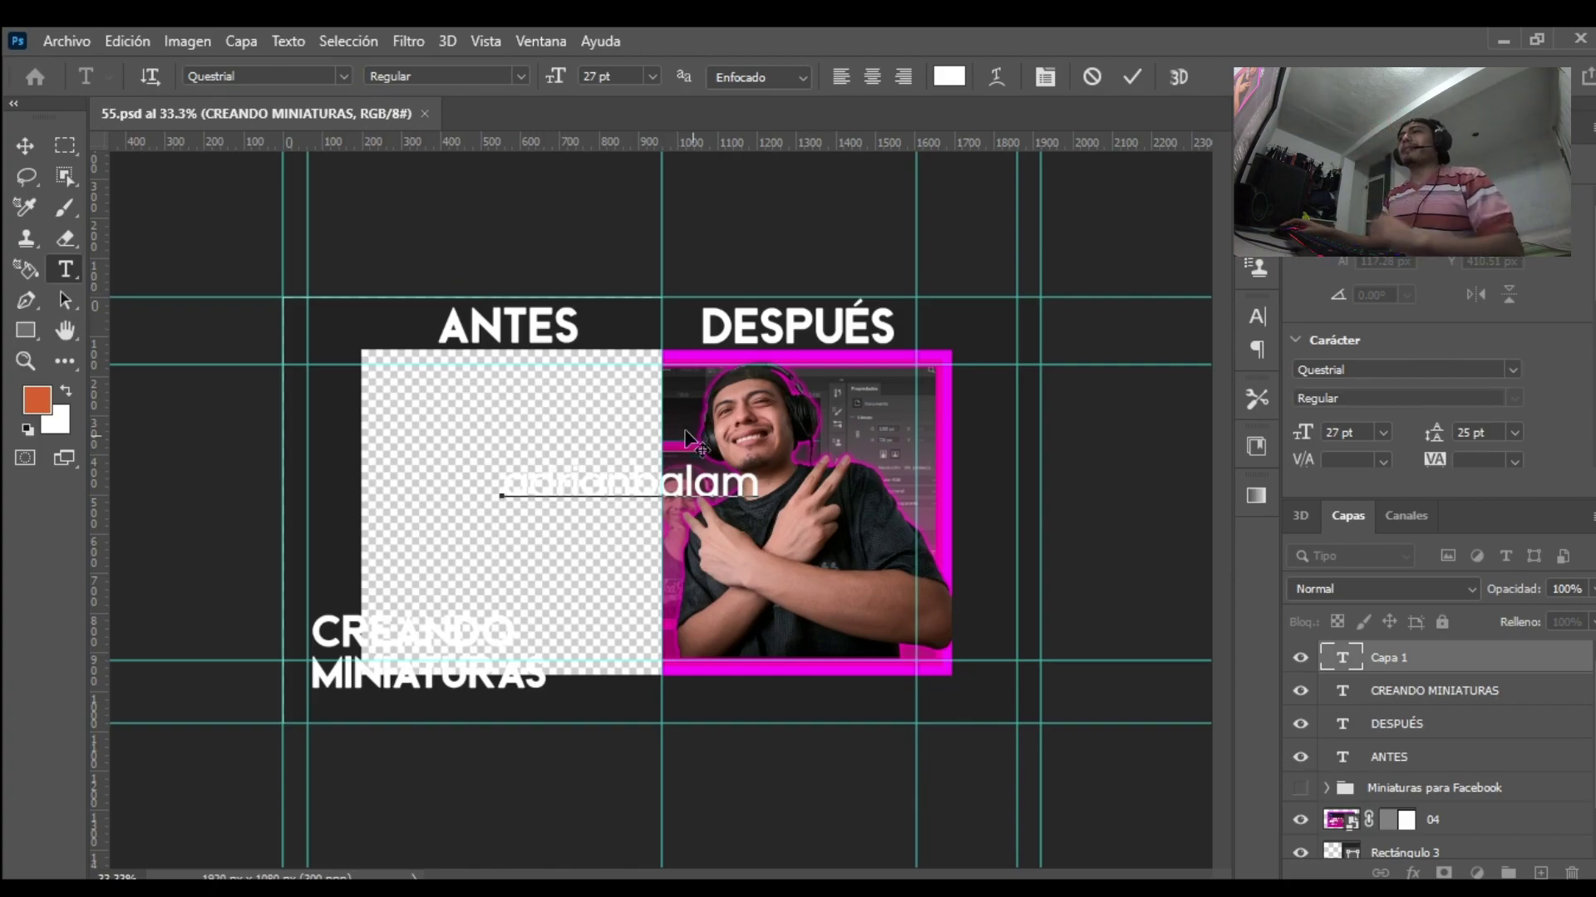
Step: Reduce the font size of the creator's handle to 15 pt
{"action": "double_click", "coordinate": [708, 486]}
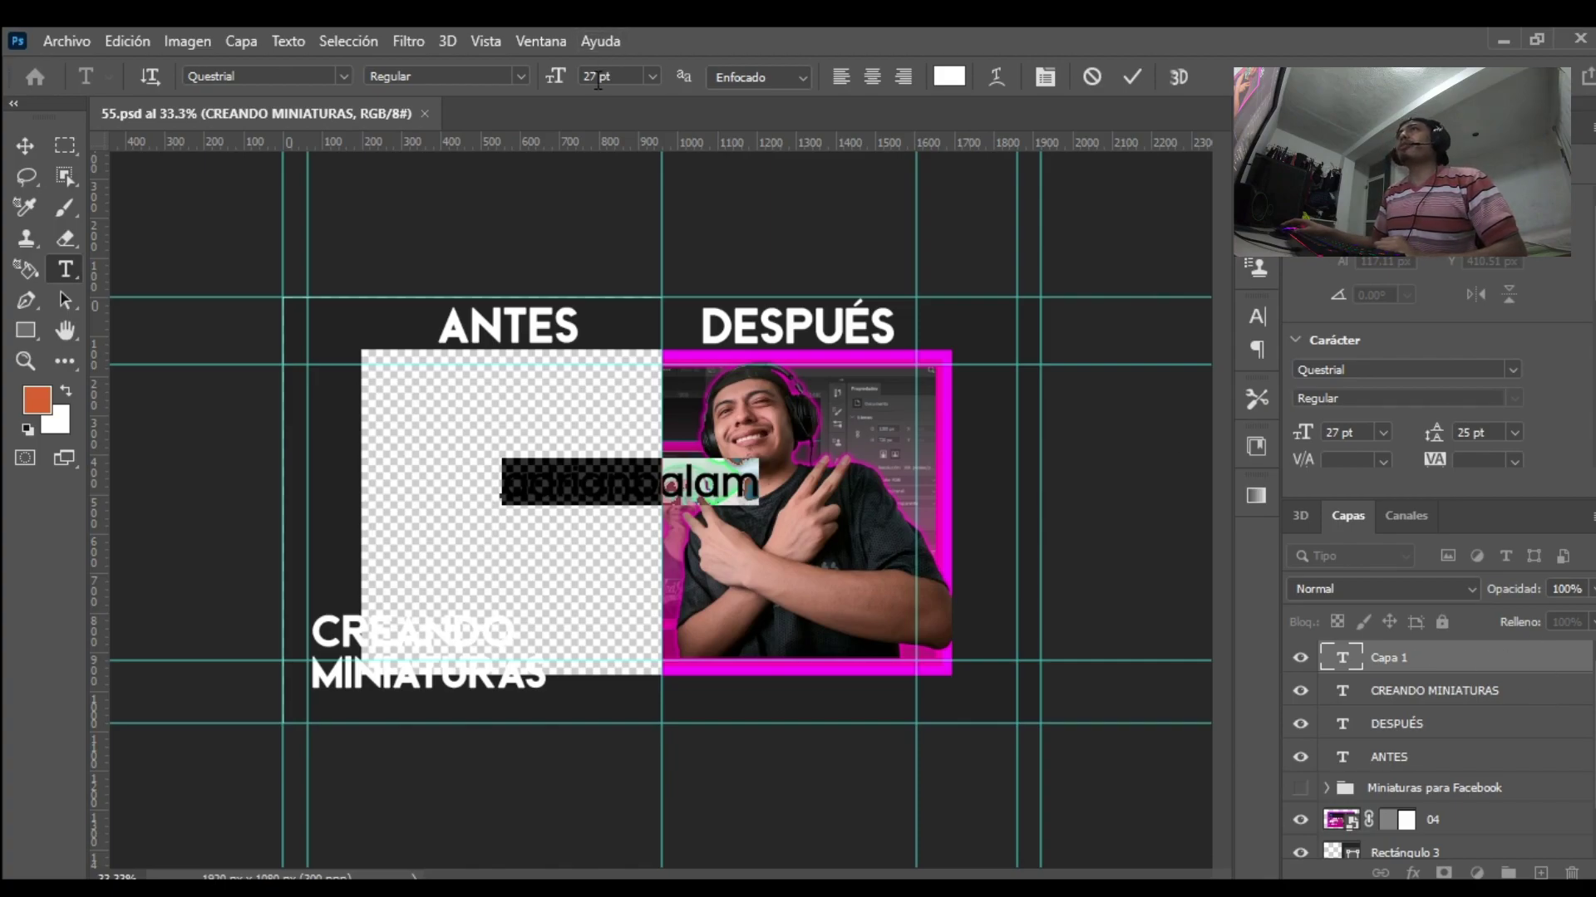
{"action": "key", "text": "Down"}
{"action": "key", "text": "Down"}
{"action": "key", "text": "Down"}
{"action": "key", "text": "Down"}
{"action": "key", "text": "Down"}
{"action": "key", "text": "Down"}
{"action": "key", "text": "Down"}
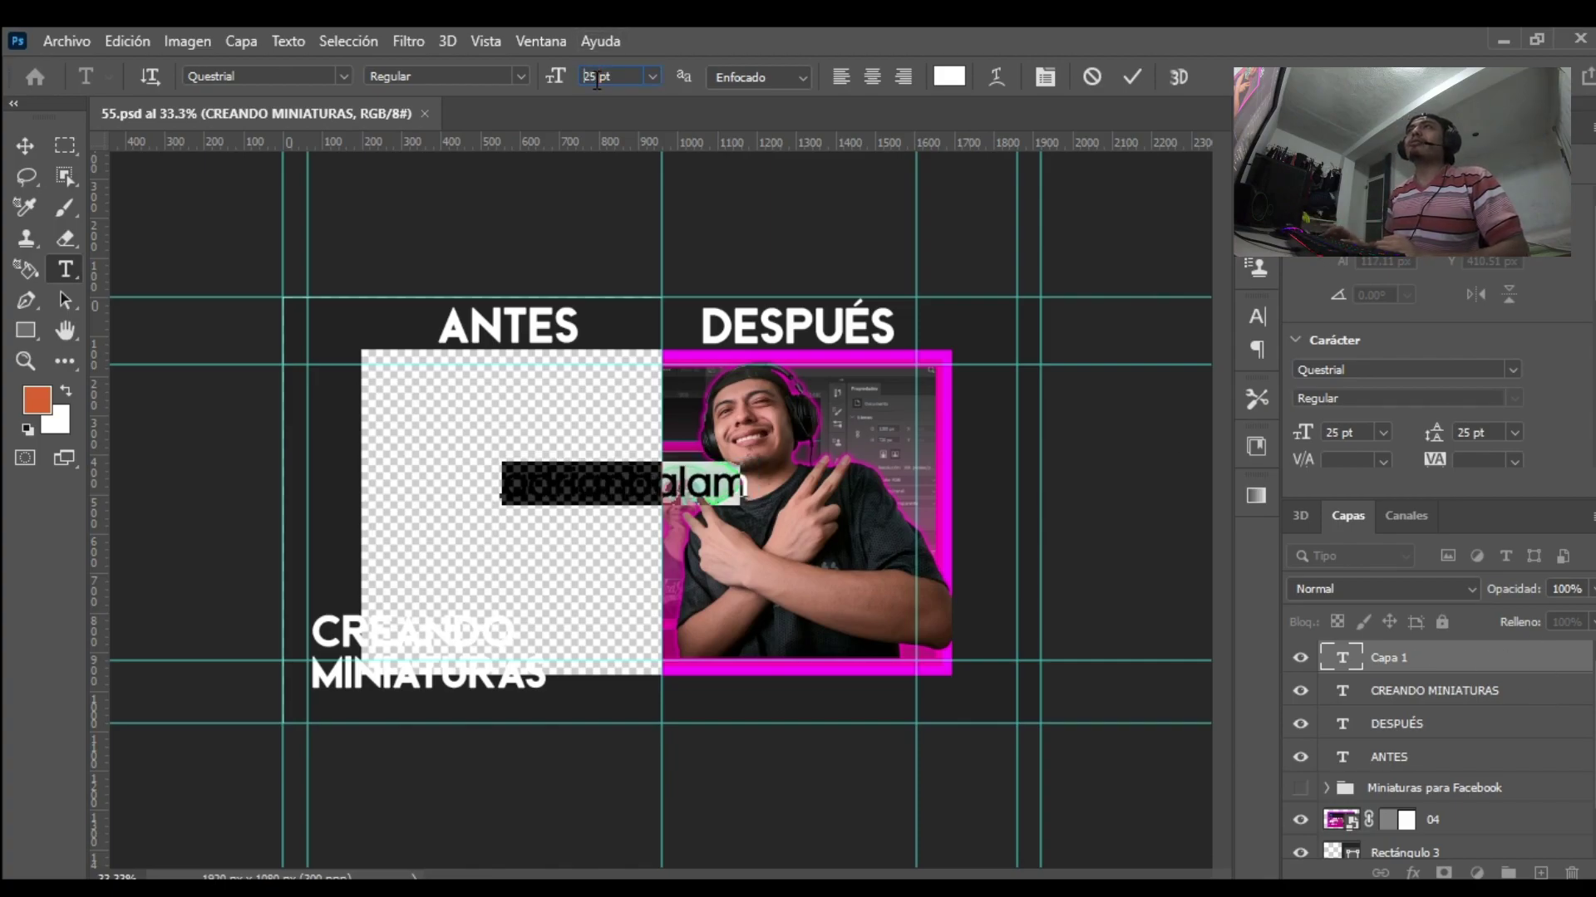
{"action": "key", "text": "Down"}
{"action": "key", "text": "Down"}
{"action": "key", "text": "Down"}
{"action": "key", "text": "Down"}
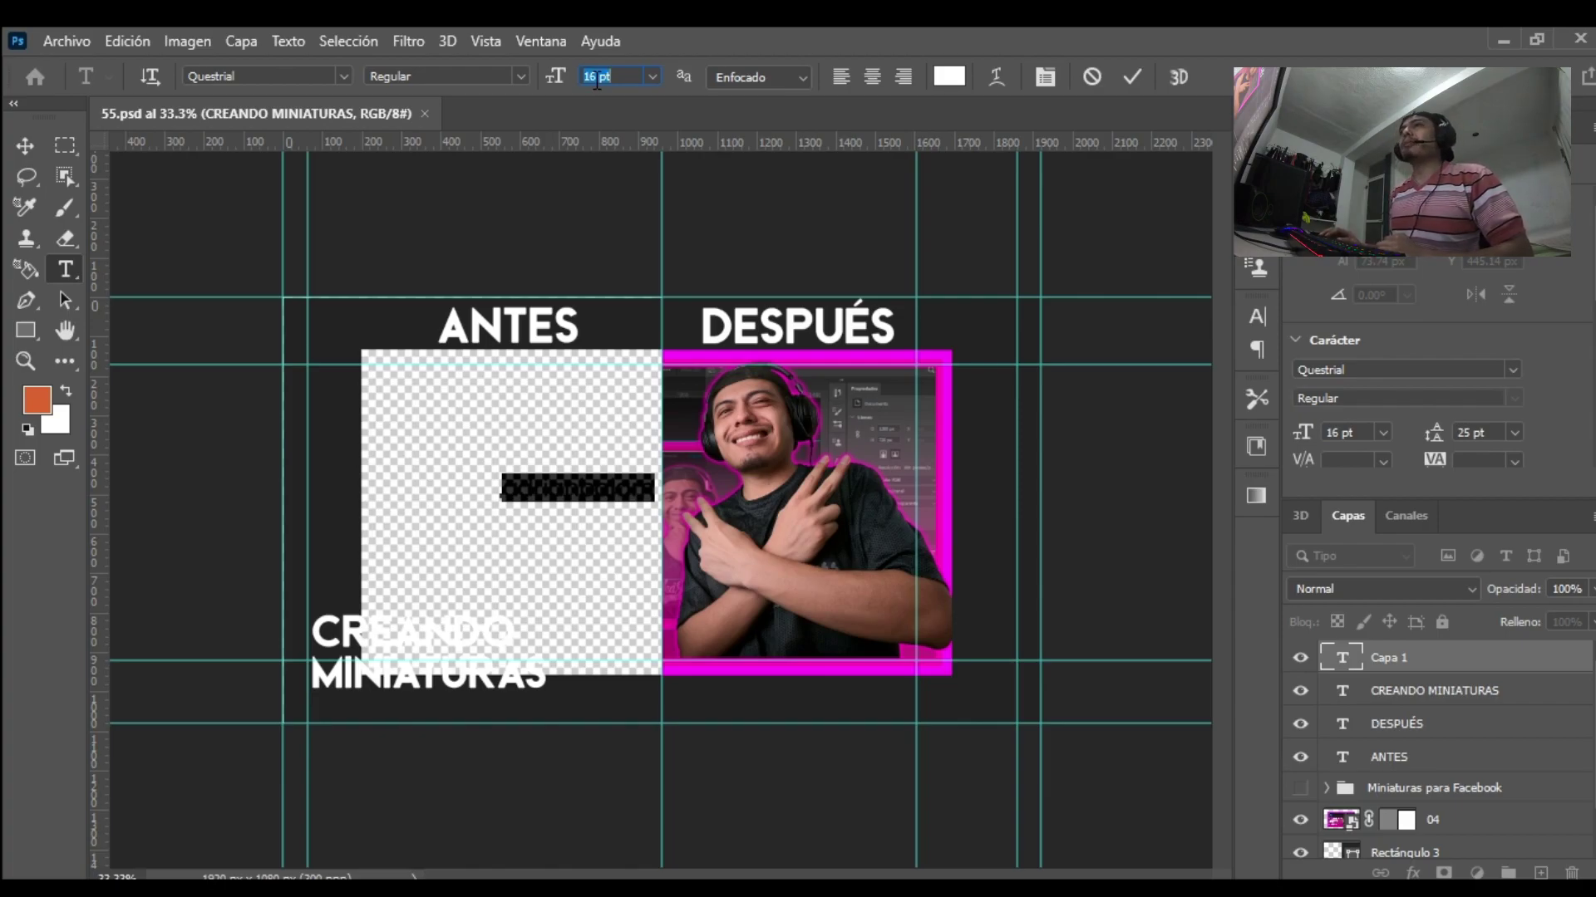
{"action": "key", "text": "Down"}
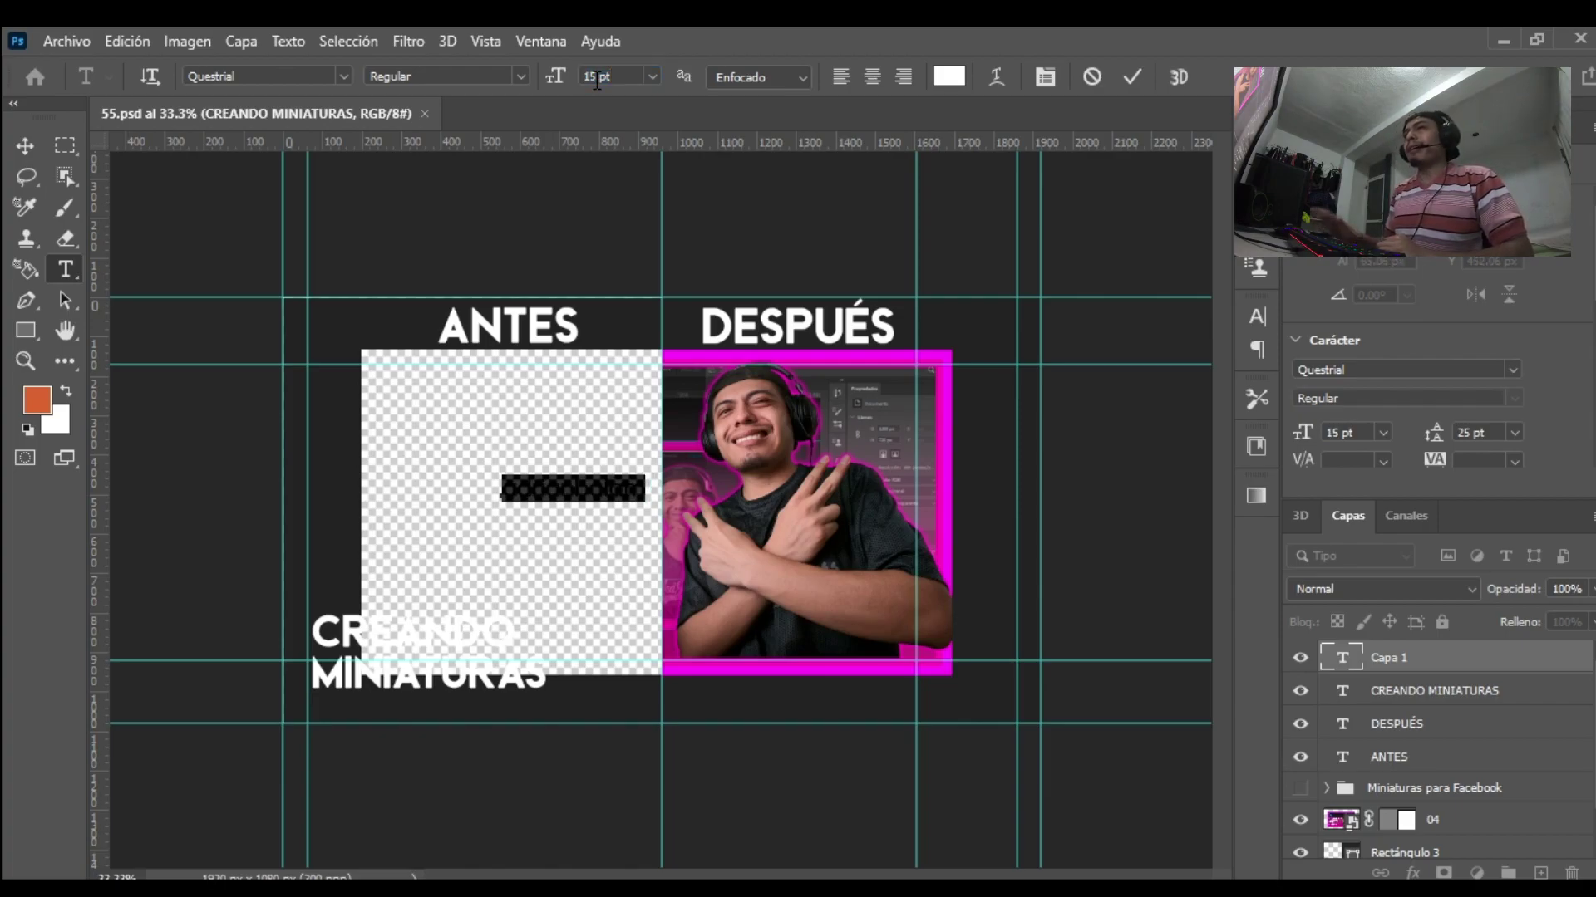
Step: Place the handle directly beneath the CREANDO MINIATURAS title, raise the title by 10 px and save the document
{"action": "left_click", "coordinate": [22, 143]}
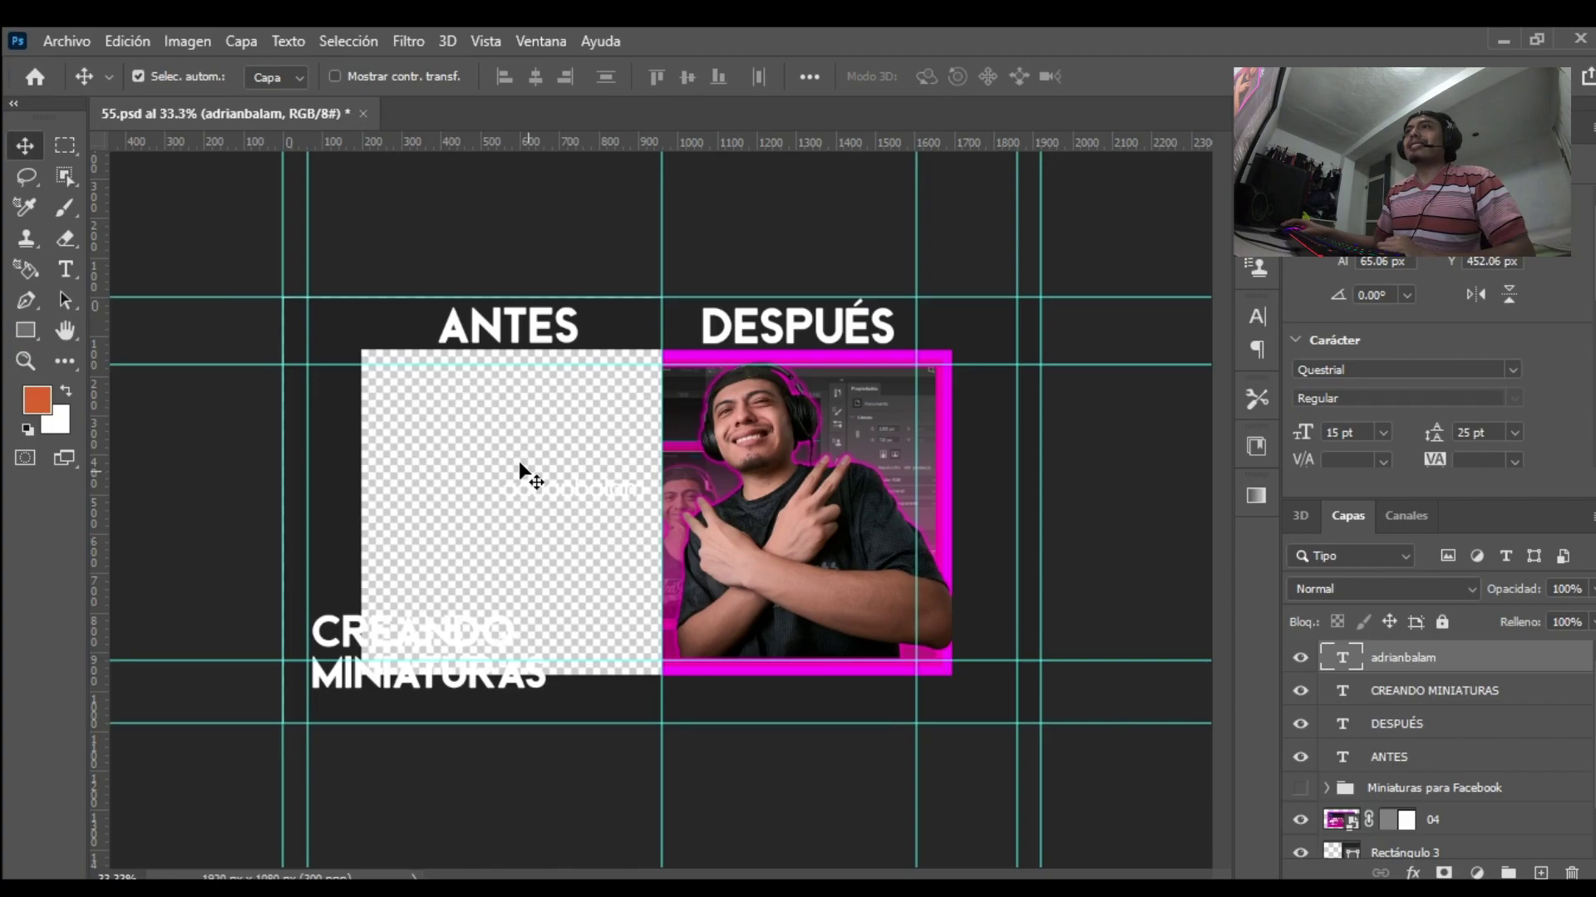
{"action": "left_click_drag", "start_coordinate": [565, 491], "coordinate": [373, 708]}
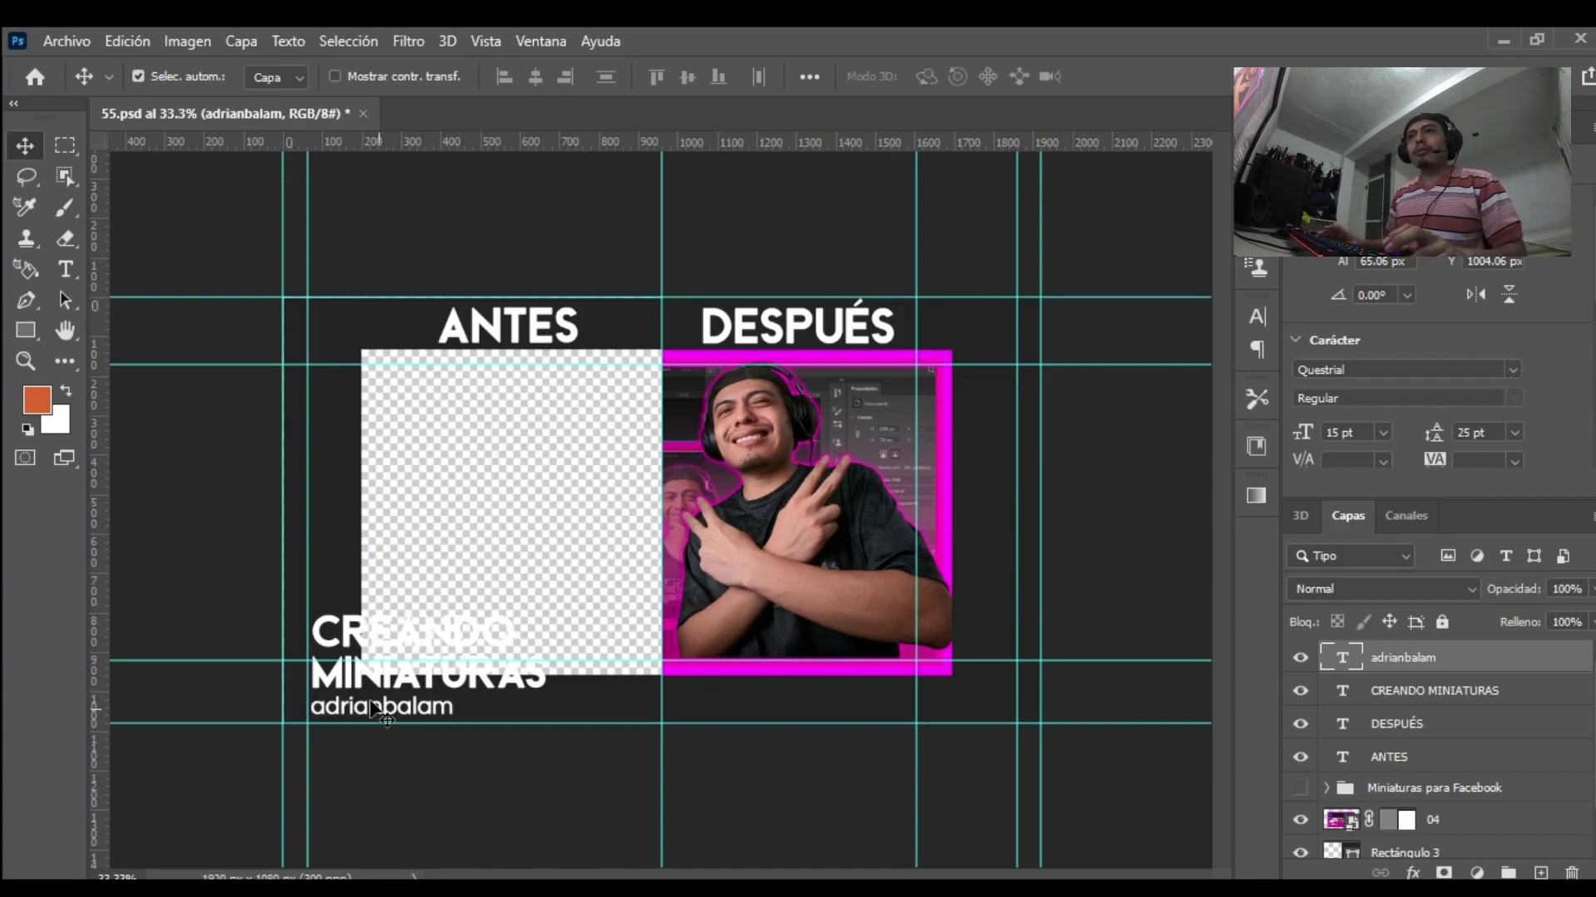
{"action": "left_click", "coordinate": [408, 677]}
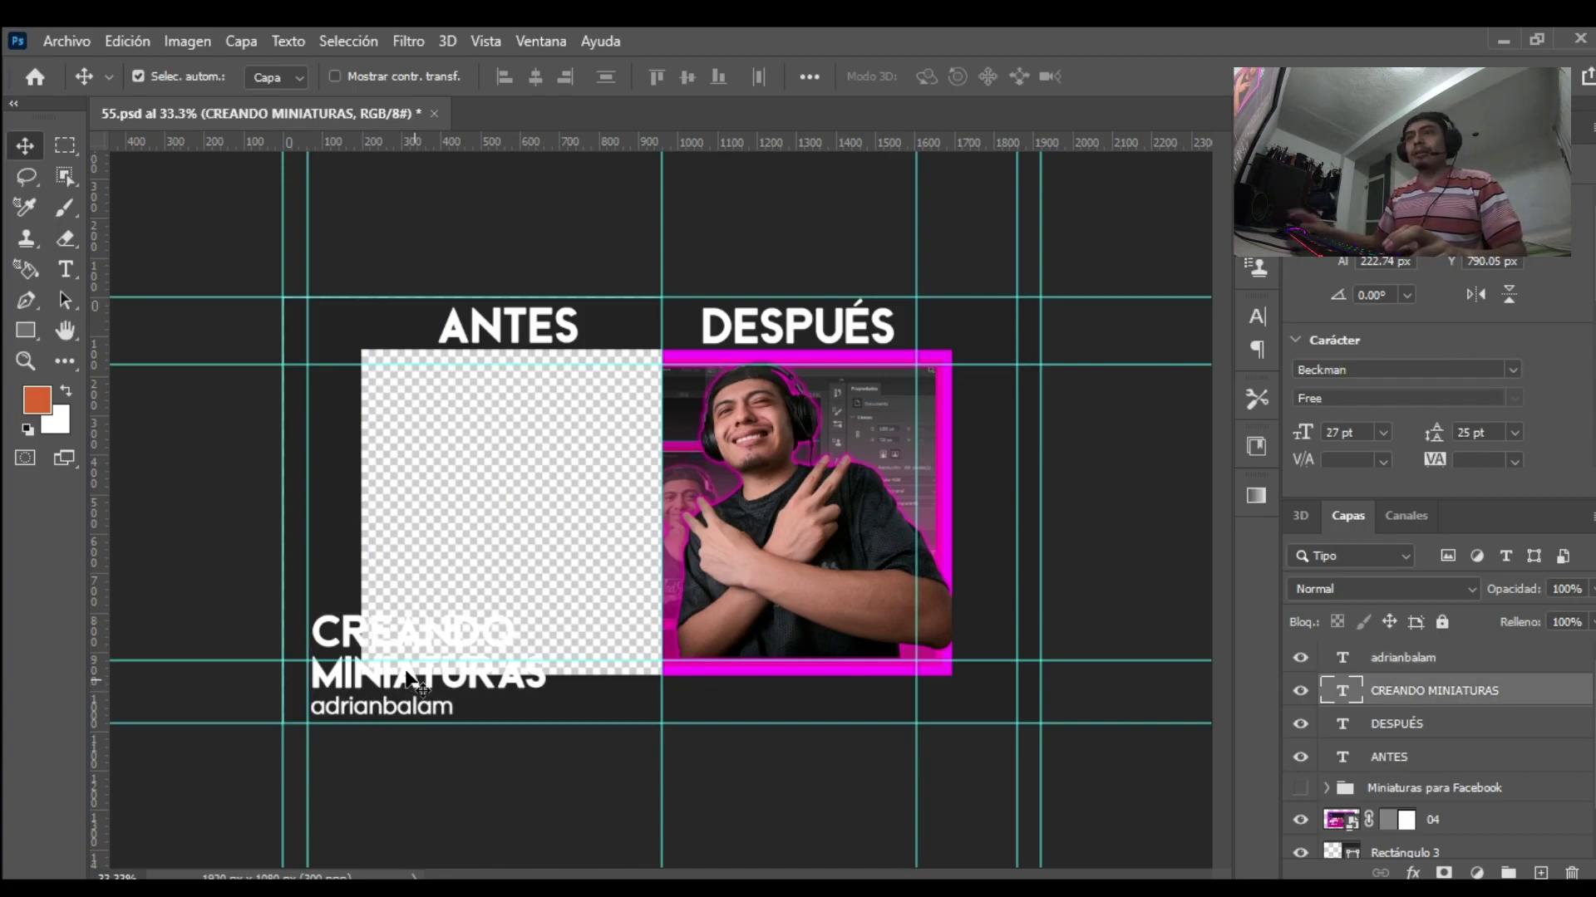
{"action": "key", "text": "shift+Up"}
{"action": "key", "text": "ctrl+s"}
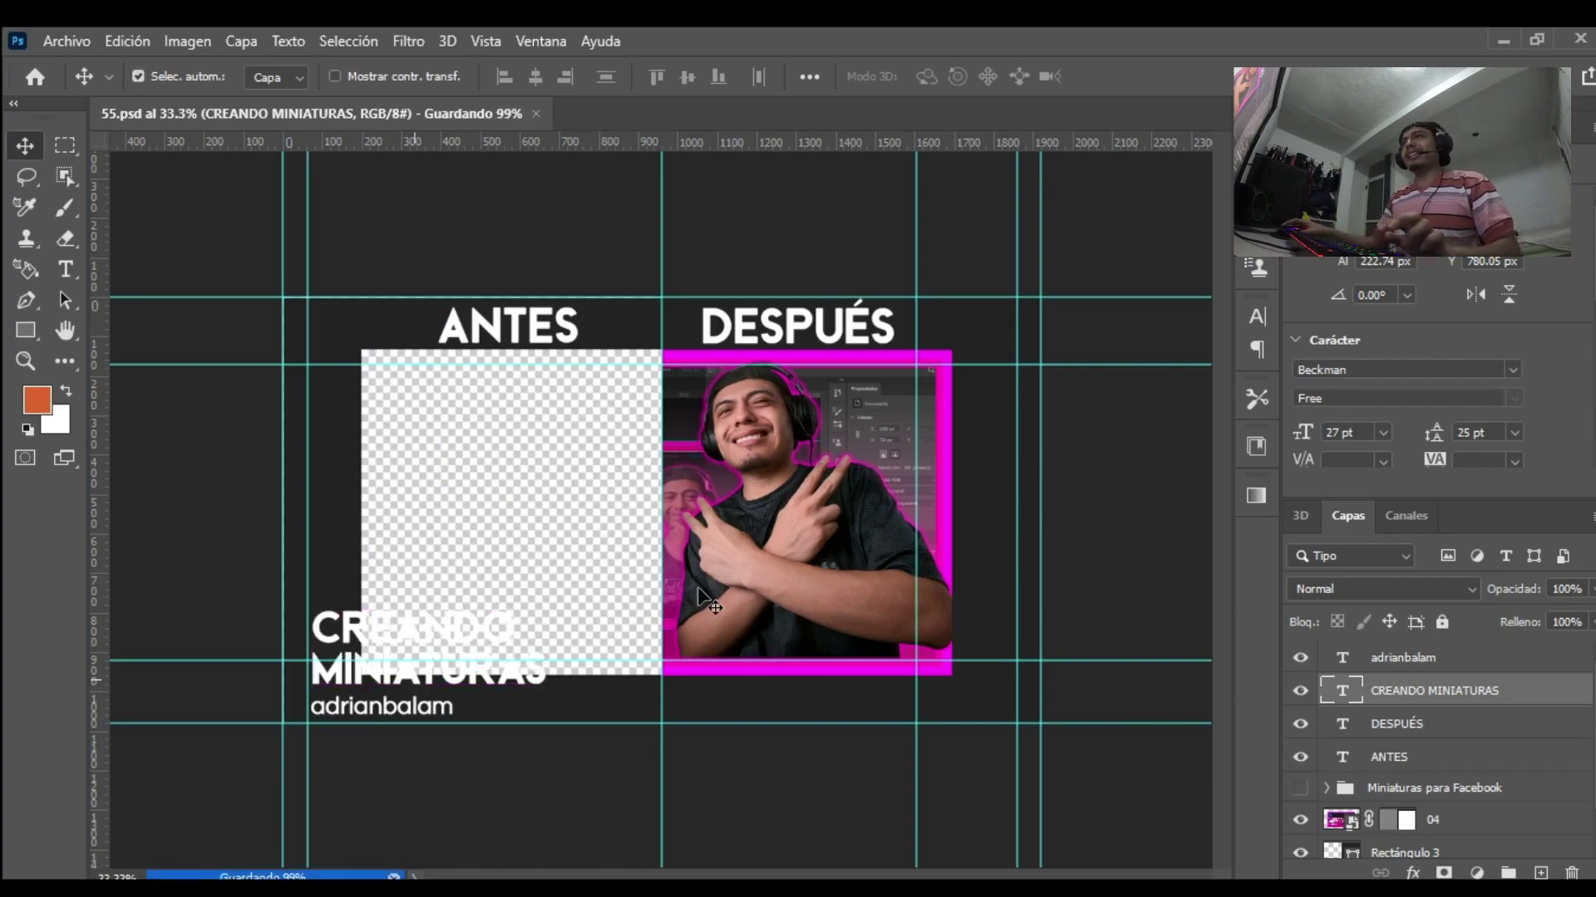
Step: Hide the current design layers and show the Miniaturas para Facebook group to examine the reference thumbnails
{"action": "left_click", "coordinate": [1050, 363]}
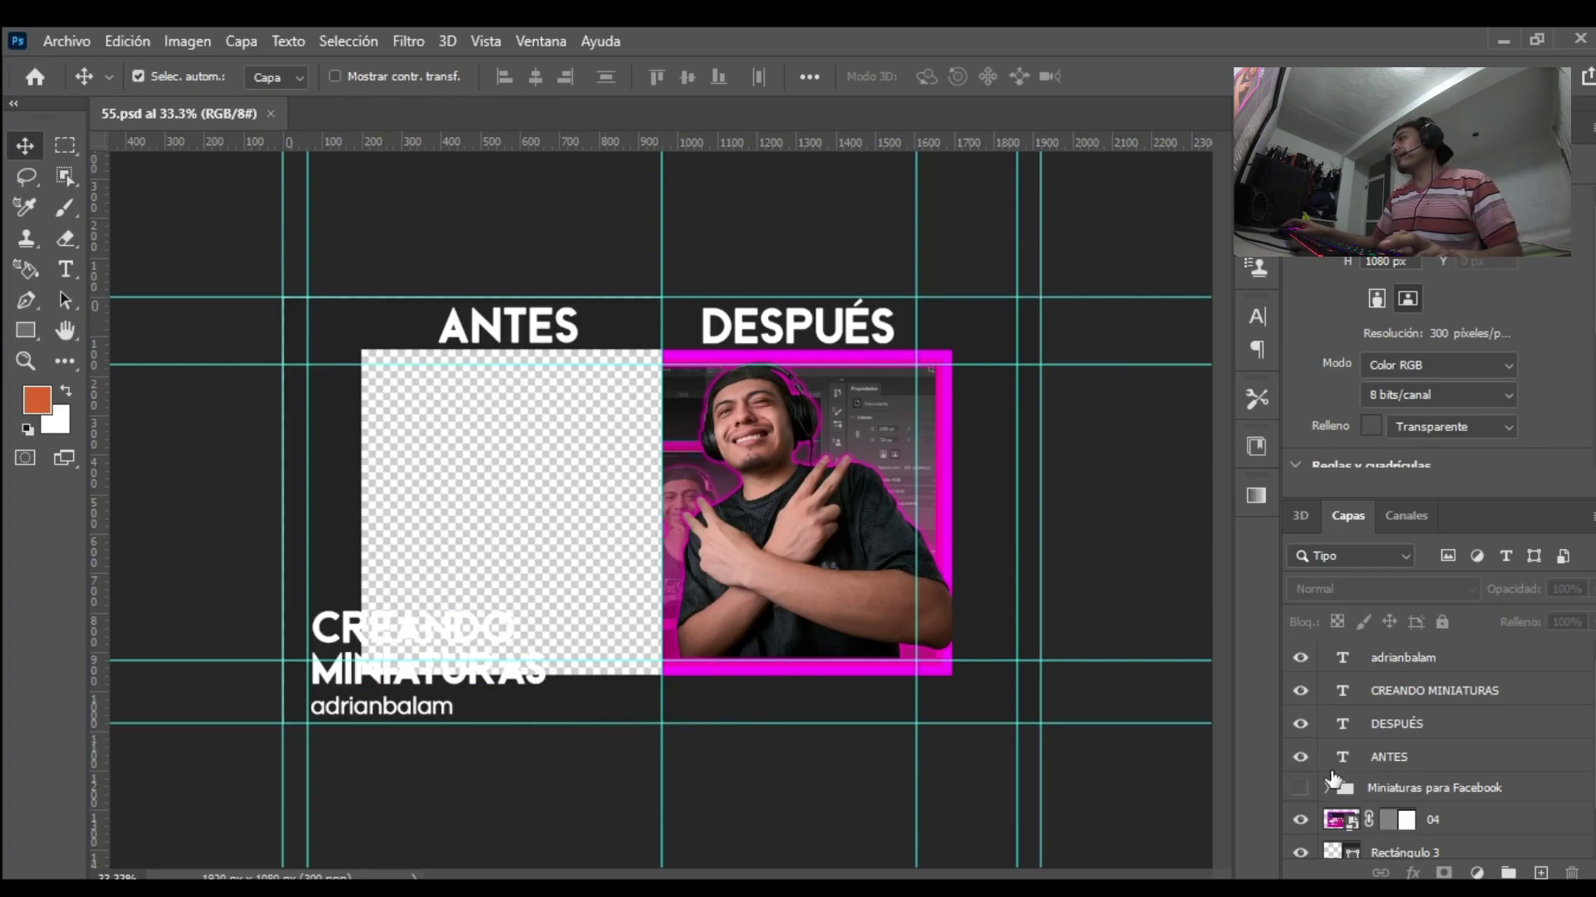
{"action": "left_click_drag", "start_coordinate": [1302, 651], "coordinate": [1301, 841]}
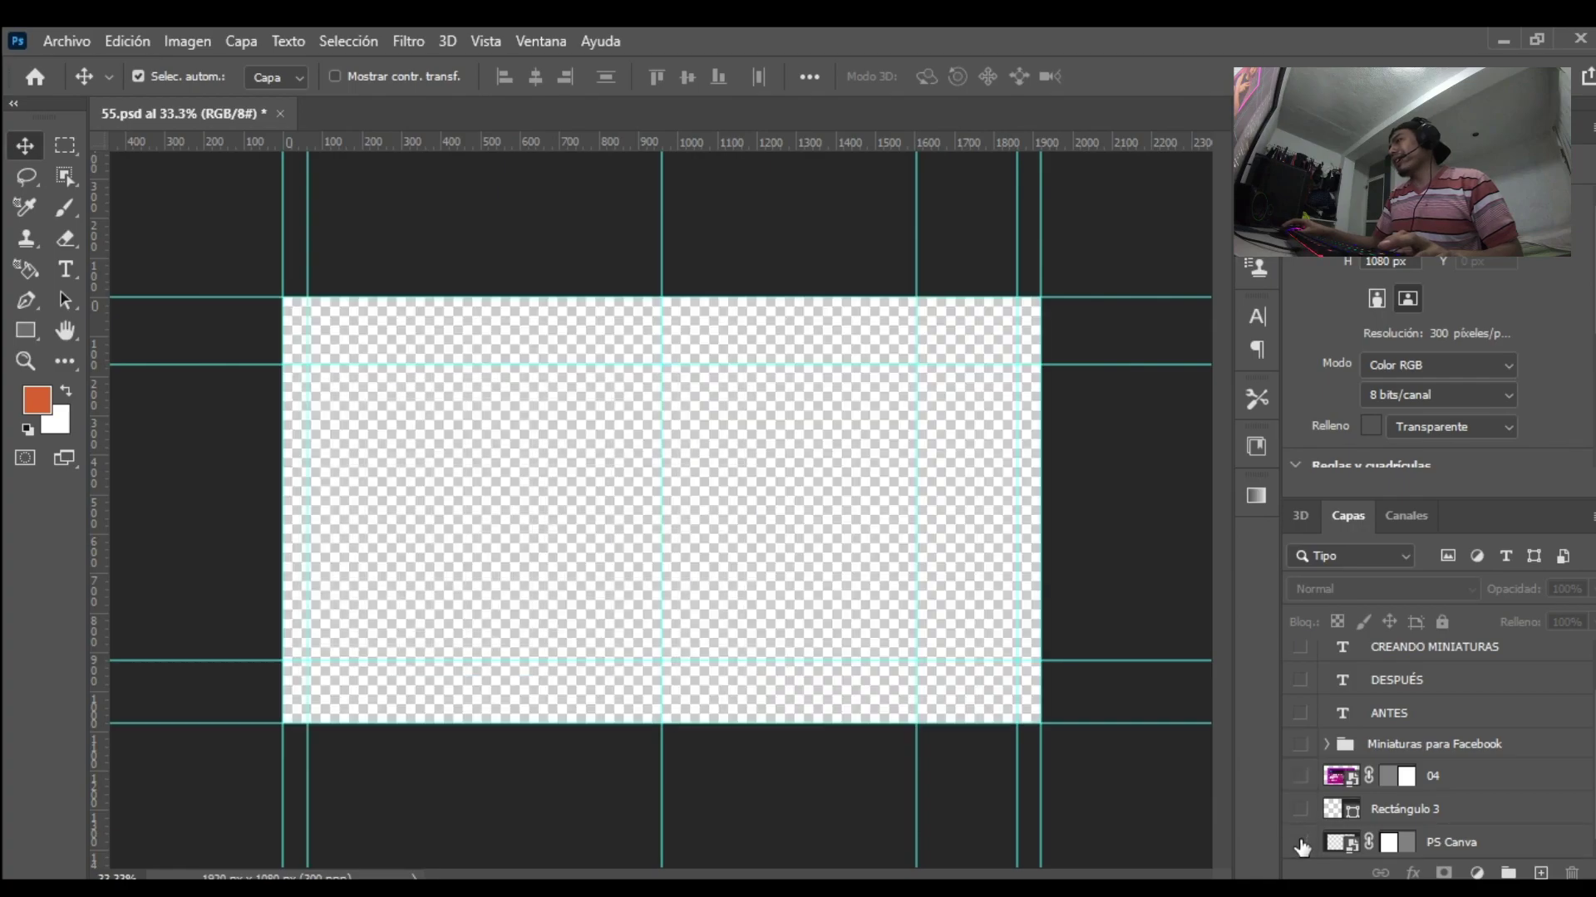
{"action": "left_click", "coordinate": [1299, 745]}
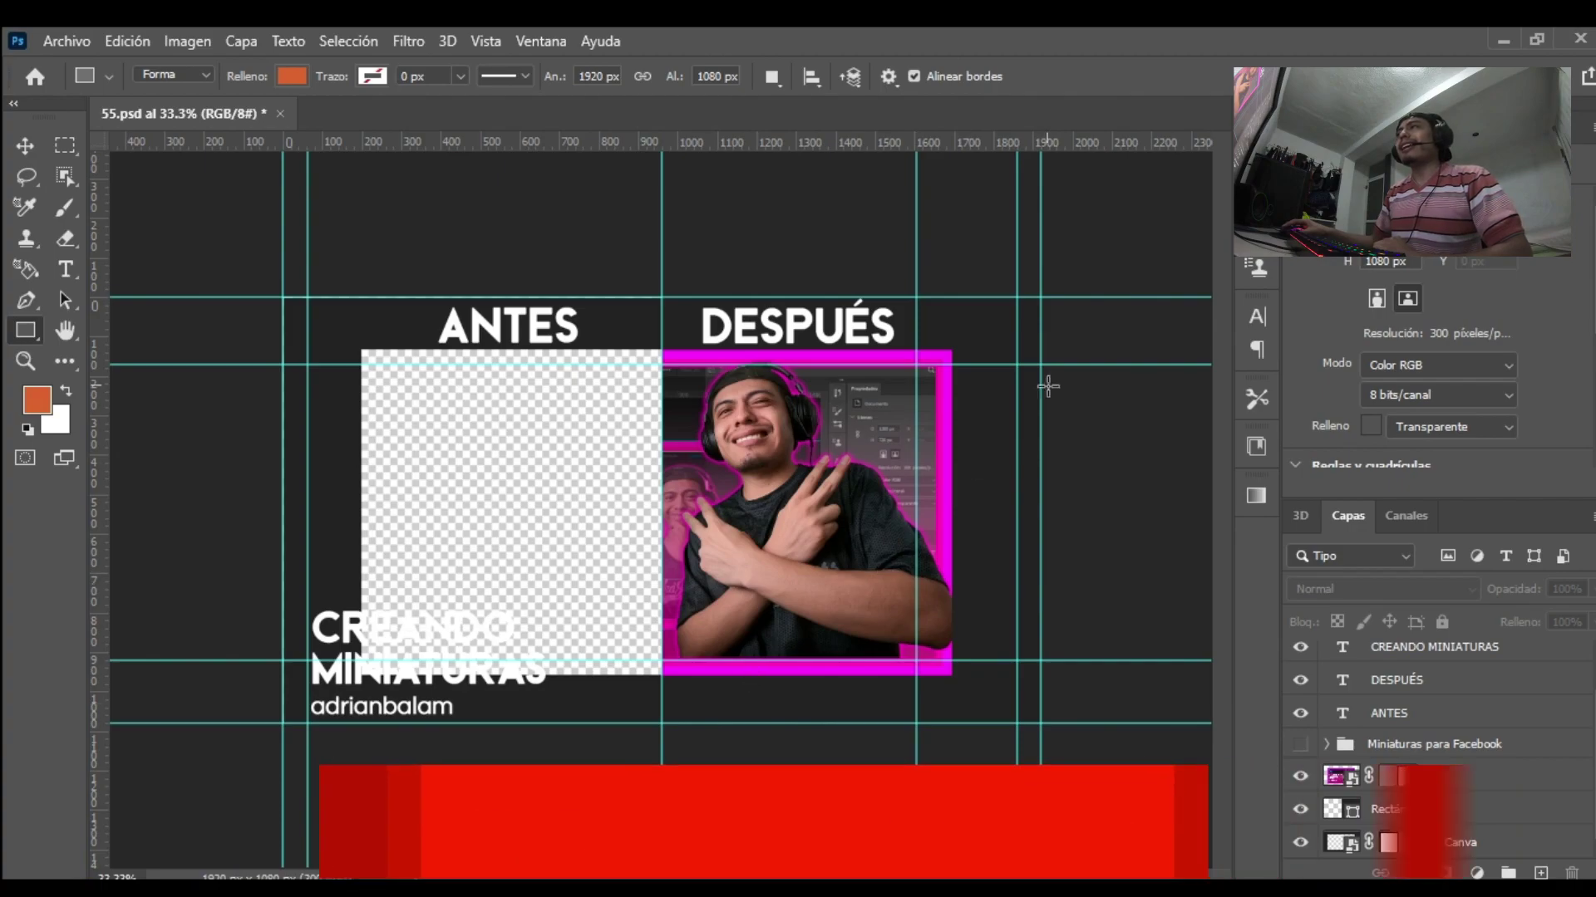
Step: Draw an orange rectangle and fit it into the canvas's lower-right corner, centred at about X 1764 px, Y 933 px
{"action": "left_click_drag", "start_coordinate": [665, 368], "coordinate": [789, 485]}
{"action": "key", "text": "v"}
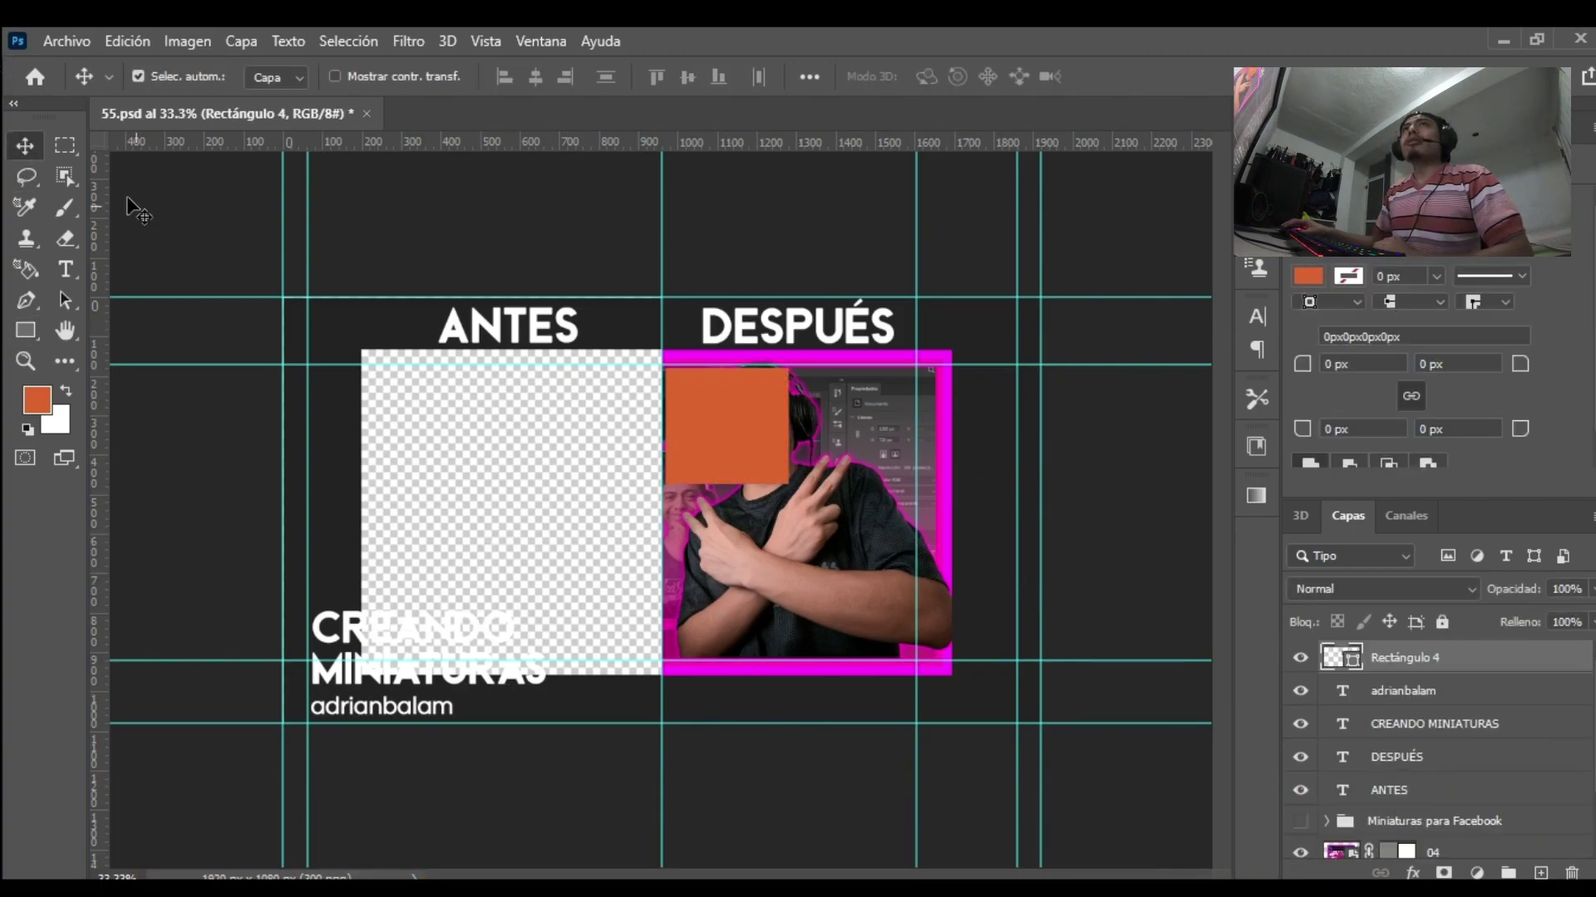
{"action": "left_click_drag", "start_coordinate": [731, 420], "coordinate": [985, 661]}
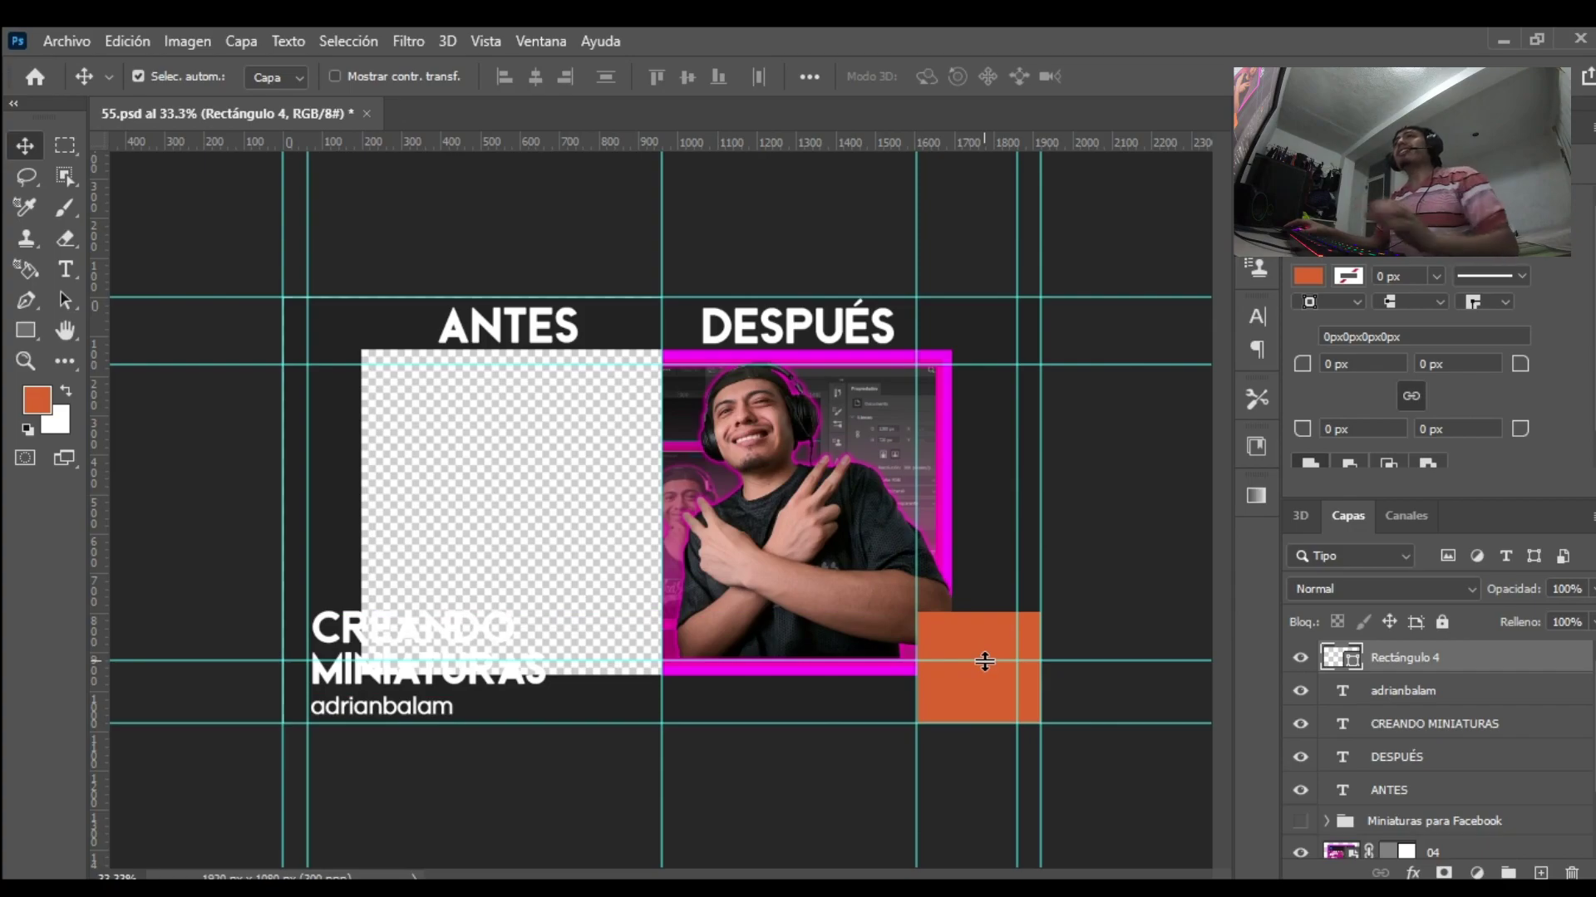
{"action": "key", "text": "ctrl"}
{"action": "key", "text": "ctrl+t"}
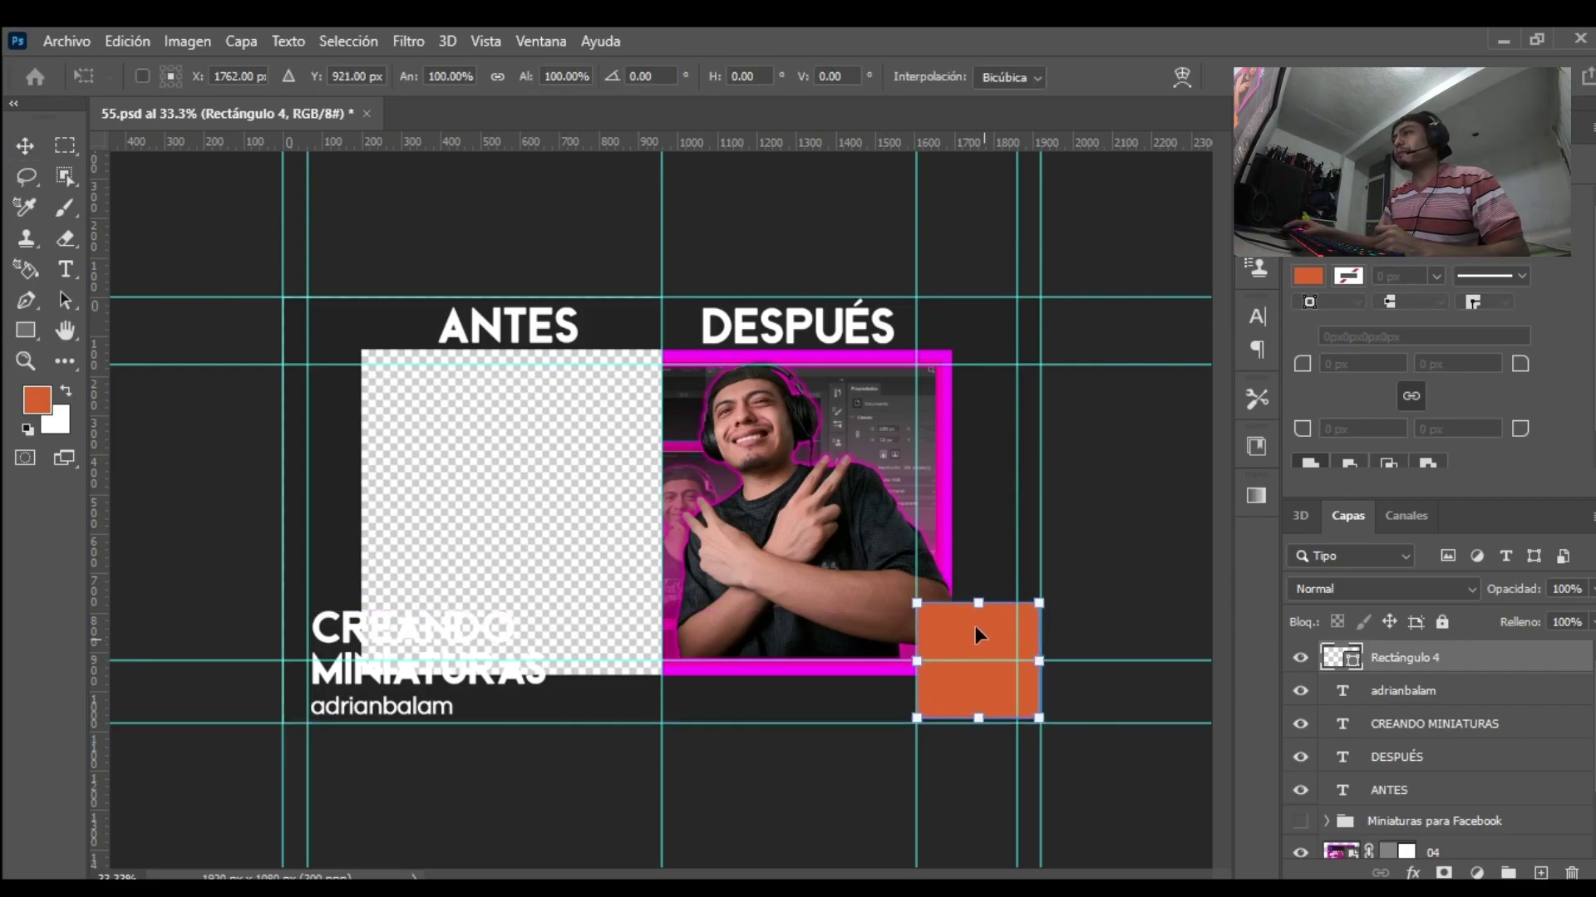
{"action": "left_click_drag", "start_coordinate": [977, 633], "coordinate": [979, 630]}
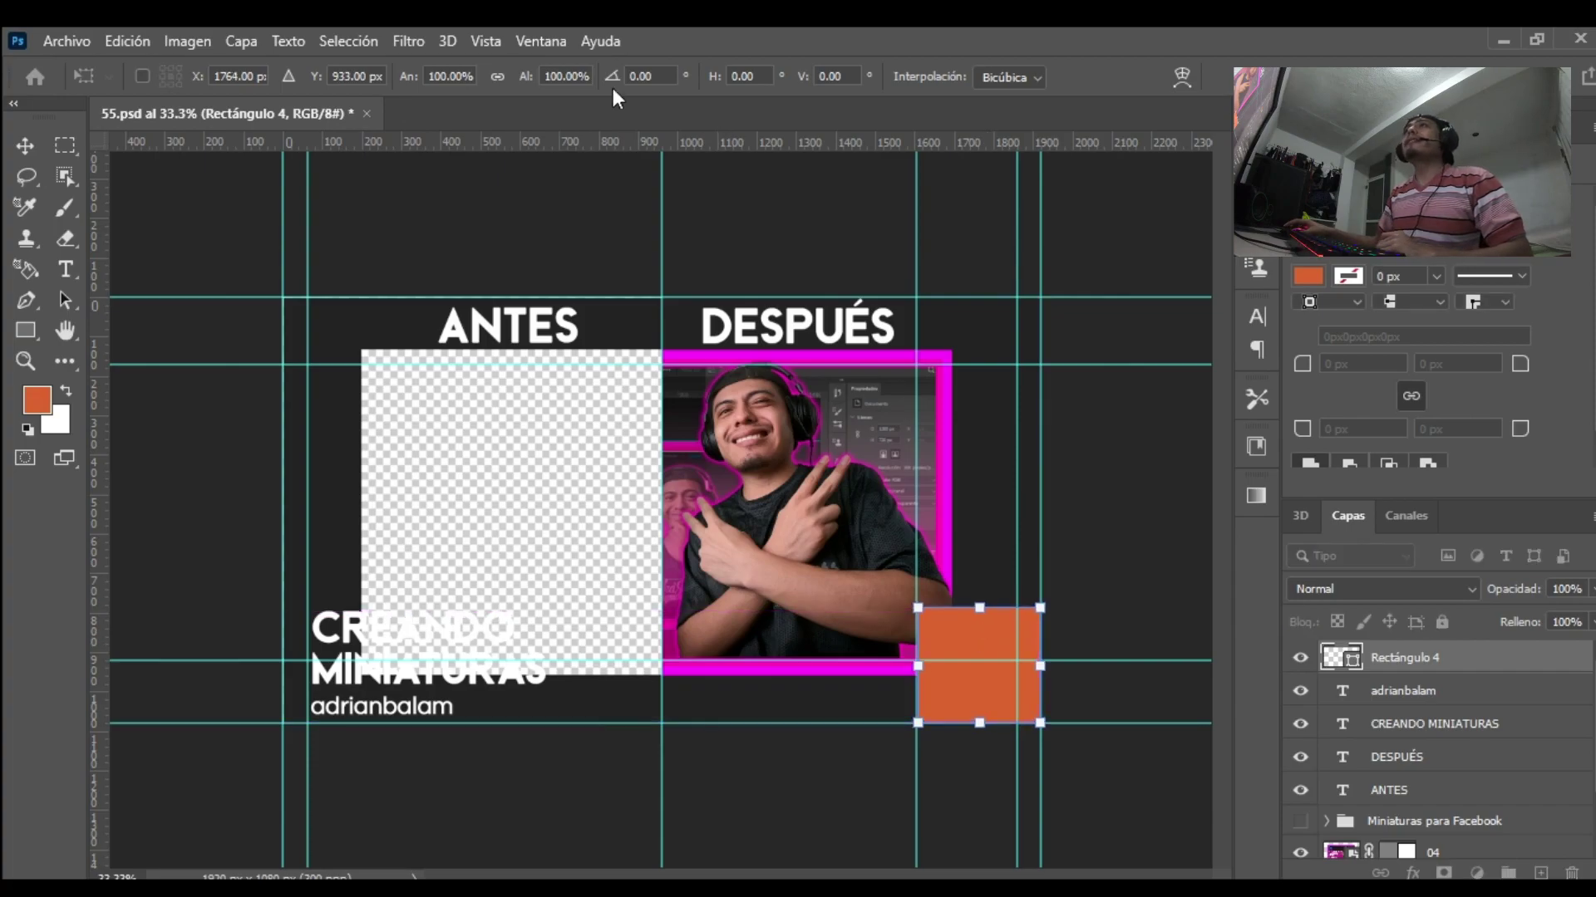